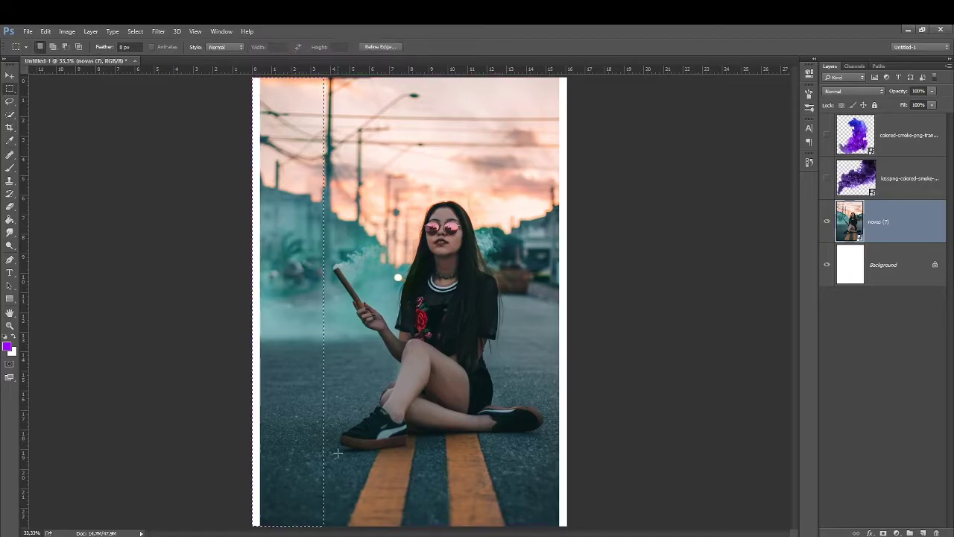
# Step: Cover the blank right edge with a copied, transformed strip and merge it into the photo
pyautogui.hotkey('ctrl', 'j')
pyautogui.moveTo(260, 298); pyautogui.dragTo(507, 130)
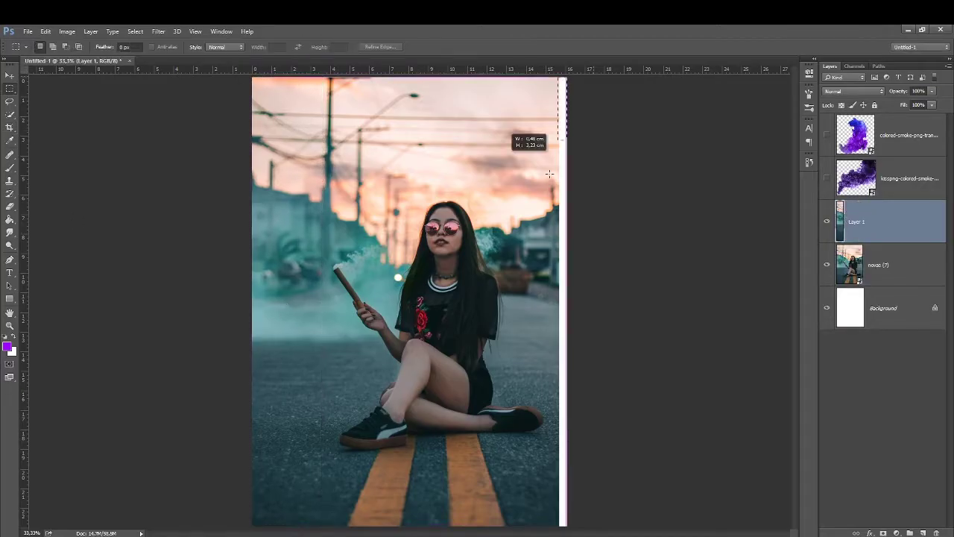
pyautogui.hotkey('ctrl', 'j')
pyautogui.press('Return')
pyautogui.hotkey('ctrl', 't')
pyautogui.press('Return')
pyautogui.hotkey('ctrl', 'e')
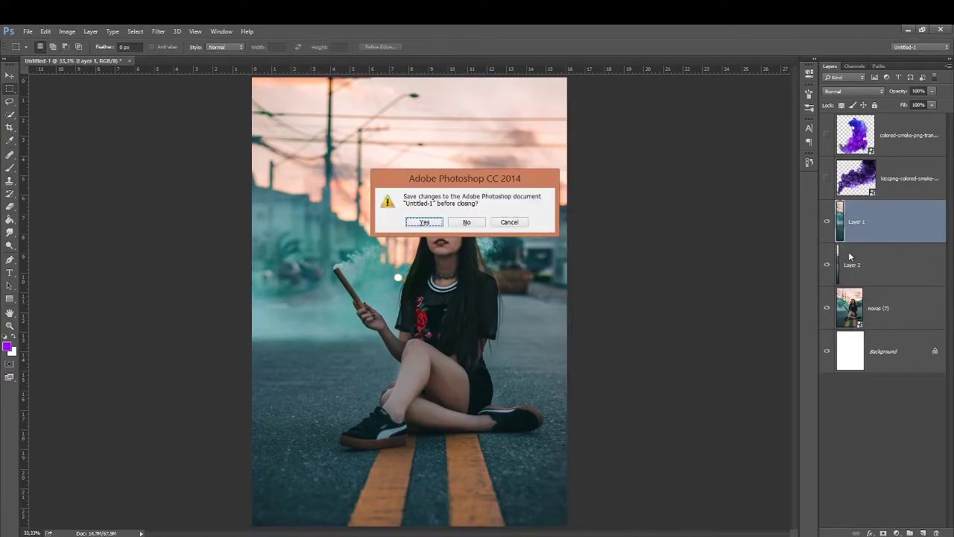
pyautogui.press('Return')
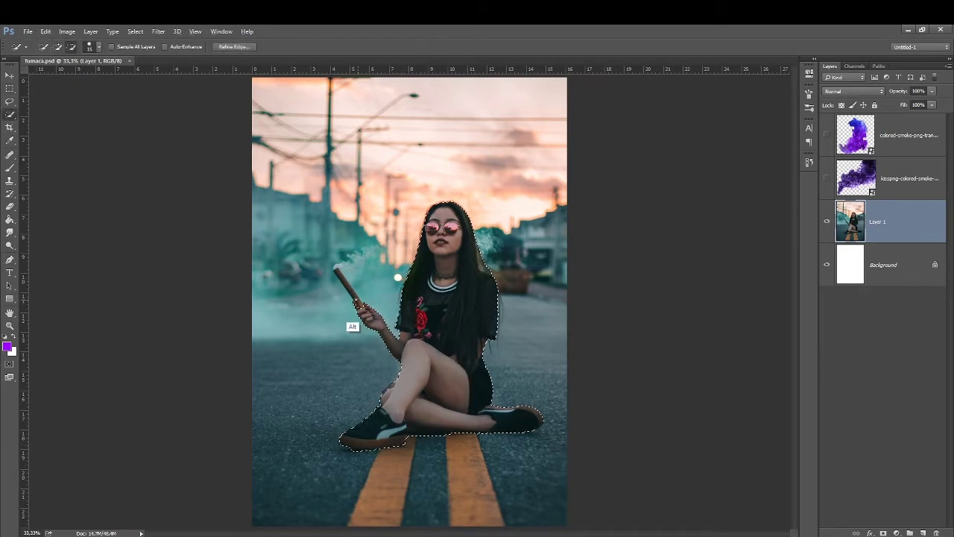
# Step: Refine the girl's selection edges, copy her to her own layer and brighten her
pyautogui.hotkey('ctrl', 'alt', 'r')
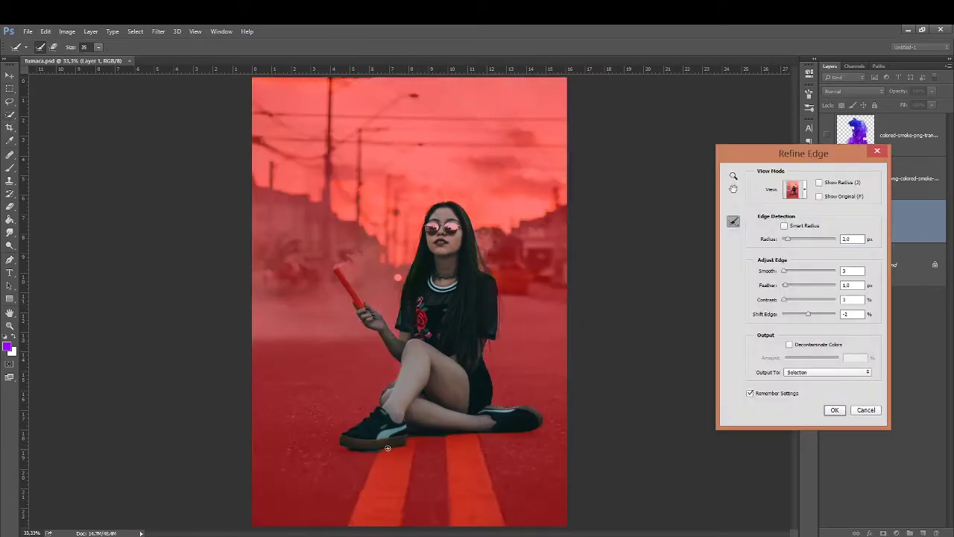
pyautogui.press('Return')
pyautogui.hotkey('ctrl', 'j')
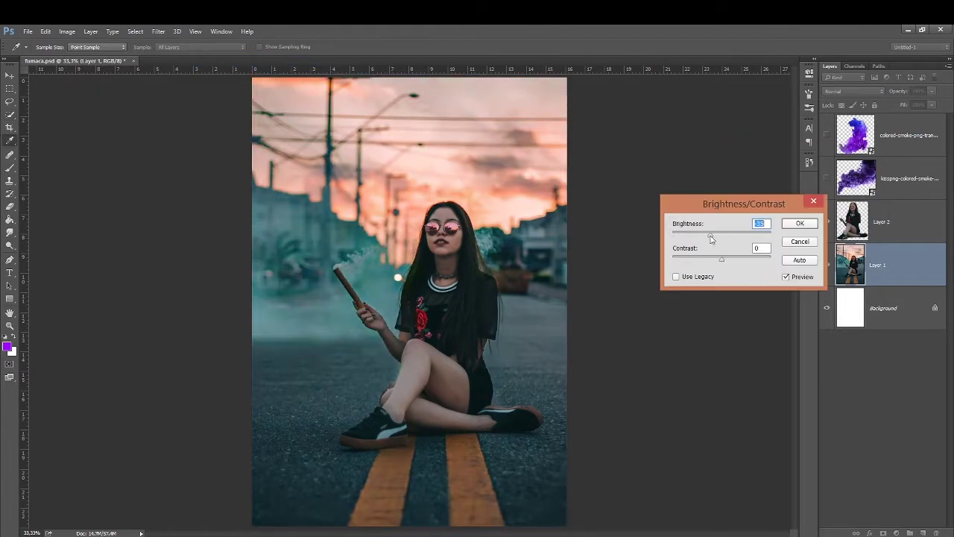
pyautogui.press('Escape')
pyautogui.hotkey('ctrl', 'l')
pyautogui.moveTo(779, 412); pyautogui.dragTo(771, 412)
pyautogui.press('Return')
pyautogui.scroll(5, 455, 221)
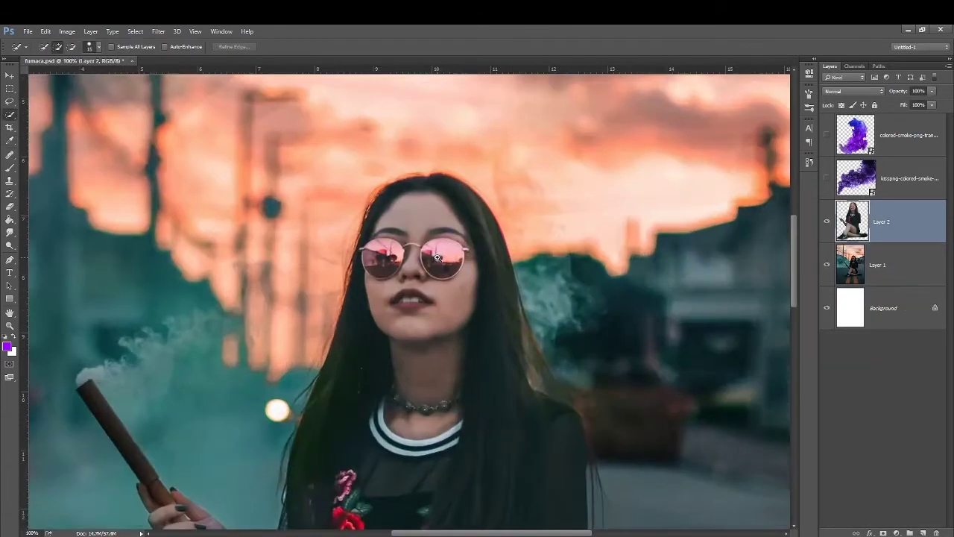
# Step: Sharpen the girl with a High Pass copy blended in Overlay mode
pyautogui.hotkey('ctrl', 'j')
pyautogui.press('l')
pyautogui.moveTo(468, 429); pyautogui.dragTo(522, 312)
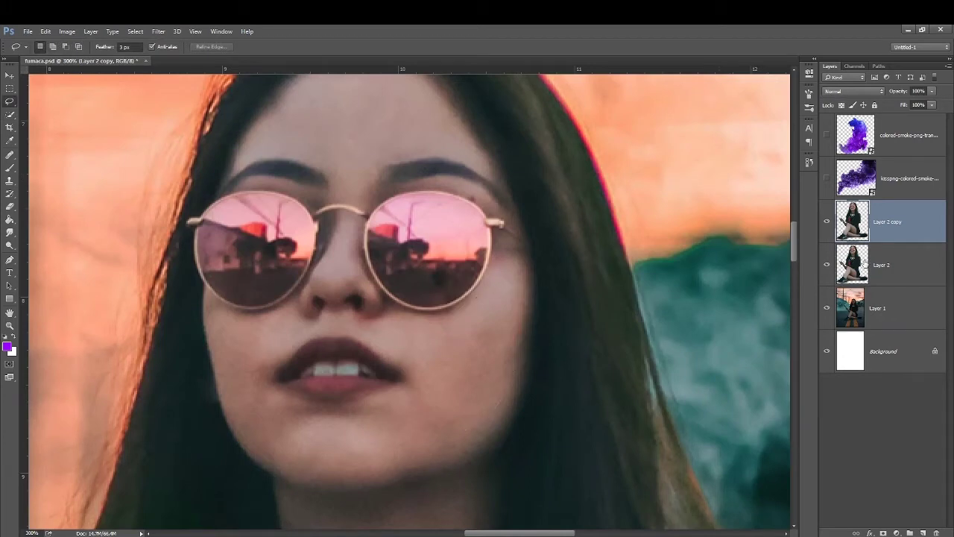
pyautogui.hotkey('ctrl', 'j')
pyautogui.hotkey('ctrl', 'f')
pyautogui.hotkey('shift', 'alt', 'o')
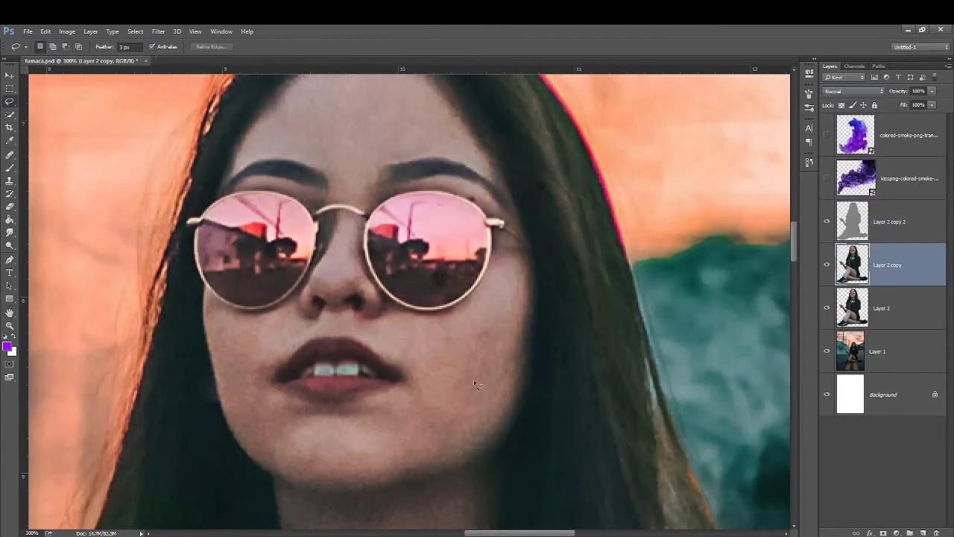
# Step: Blur-smooth the feathered skin selection on the girl's chin
pyautogui.click(158, 31)
pyautogui.press('Return')
pyautogui.moveTo(408, 410); pyautogui.dragTo(420, 399)
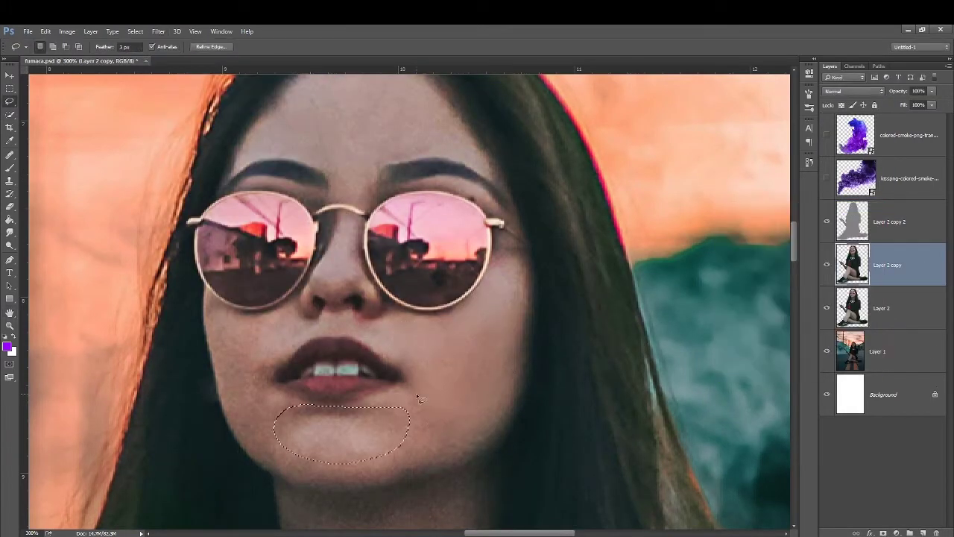
pyautogui.moveTo(233, 373); pyautogui.dragTo(283, 419)
pyautogui.press('Return')
pyautogui.scroll(3, 403, 299)
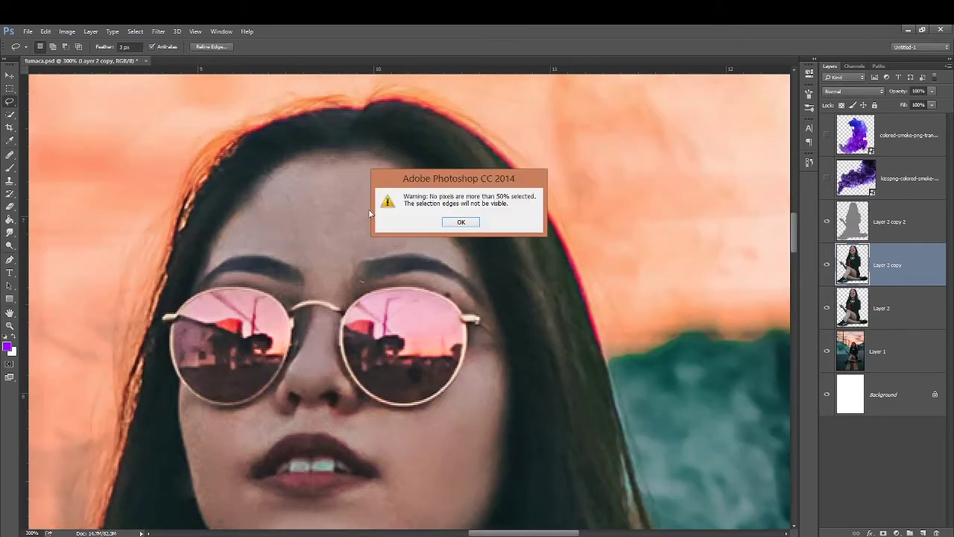
pyautogui.press('Return')
# Step: Smooth the skin on the girl's forehead and neck
pyautogui.moveTo(331, 287)
pyautogui.mouseDown()
pyautogui.moveTo(317, 268)
pyautogui.moveTo(333, 249)
pyautogui.moveTo(341, 414)
pyautogui.mouseUp()
pyautogui.press('Return')
pyautogui.scroll(-5, 277, 435)
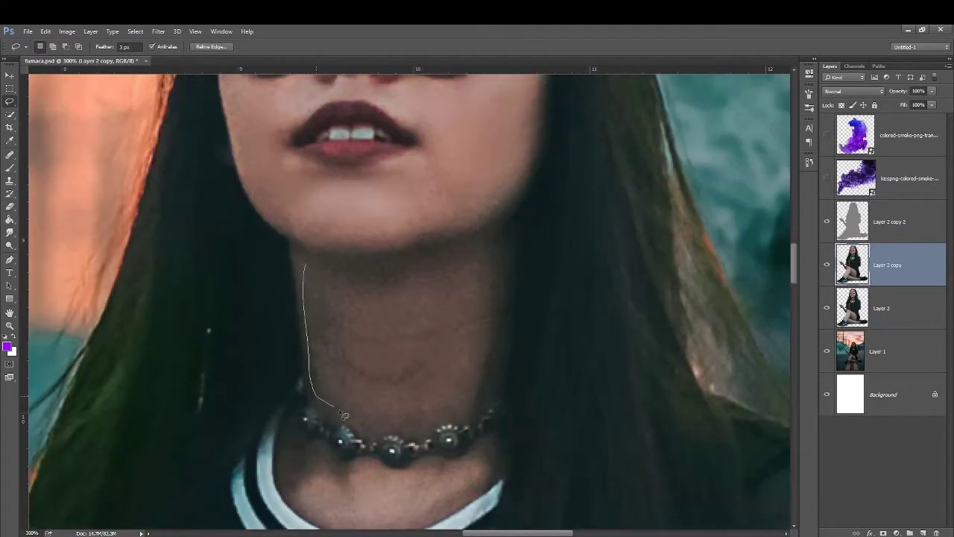
pyautogui.hotkey('ctrl', 'd')
pyautogui.scroll(-5, 413, 192)
pyautogui.hotkey('ctrl', 'd')
pyautogui.scroll(-5, 477, 191)
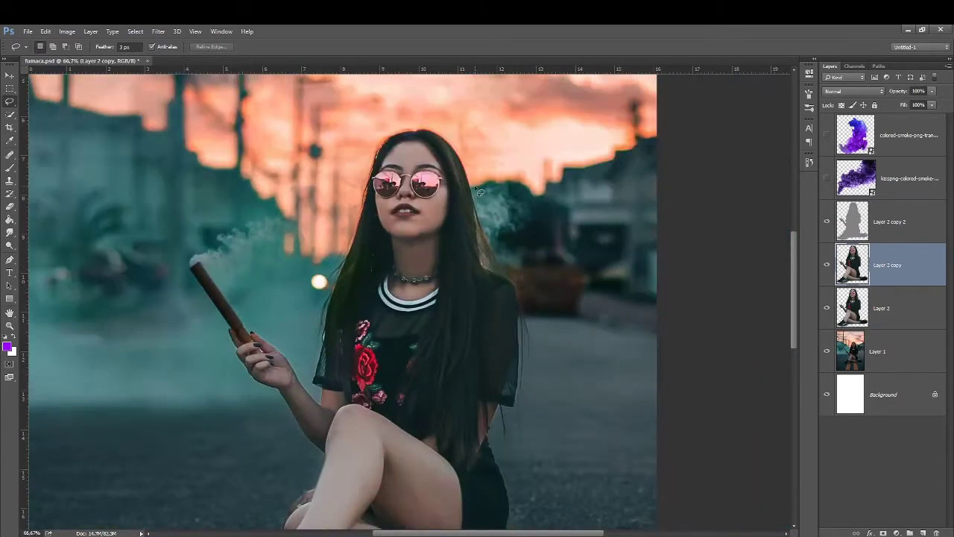
pyautogui.scroll(4, 457, 334)
# Step: Smooth the raised leg's skin and merge the three girl layers into one
pyautogui.moveTo(450, 298); pyautogui.dragTo(457, 334)
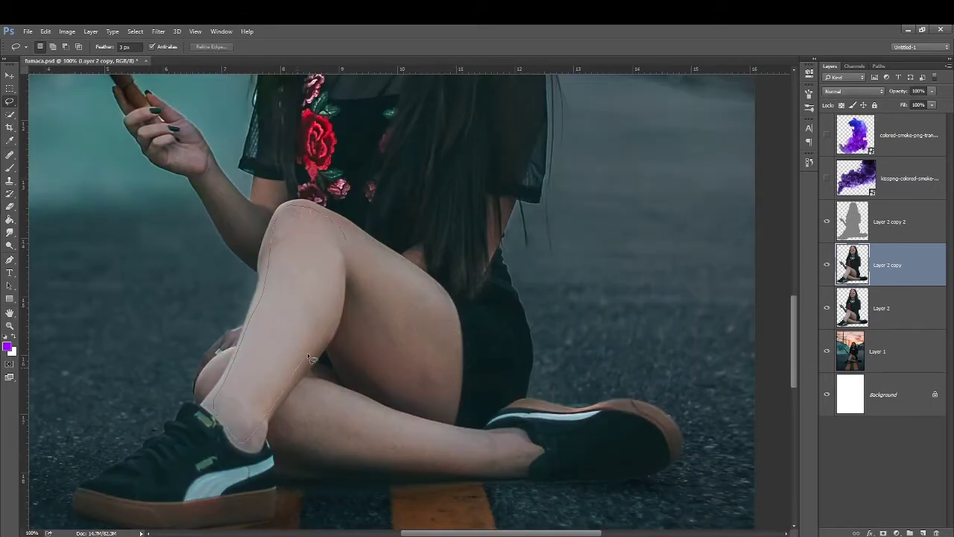
pyautogui.moveTo(315, 472); pyautogui.dragTo(309, 469)
pyautogui.hotkey('ctrl', '0')
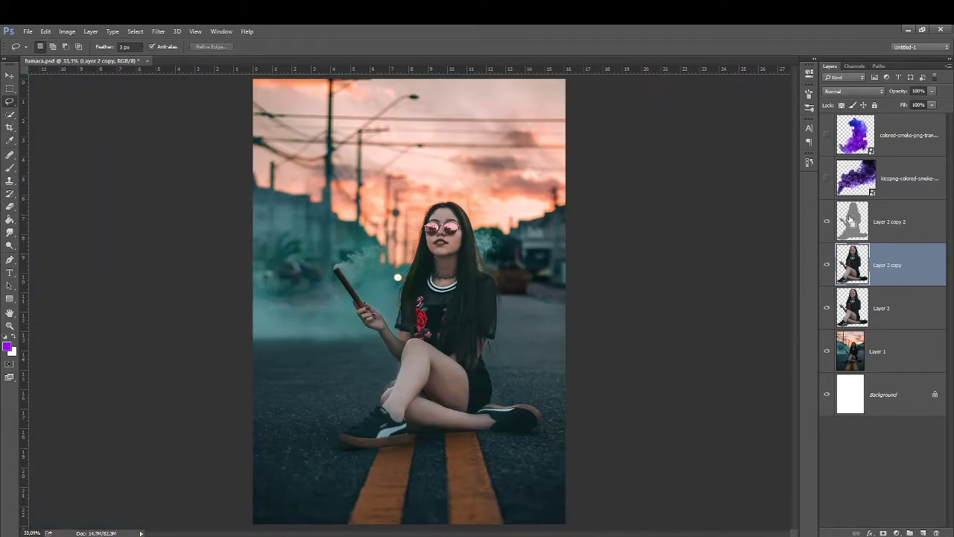
pyautogui.click(894, 237)
pyautogui.keyDown('ctrl'); pyautogui.click(858, 224); pyautogui.keyUp('ctrl')
pyautogui.keyDown('shift'); pyautogui.click(849, 295); pyautogui.keyUp('shift')
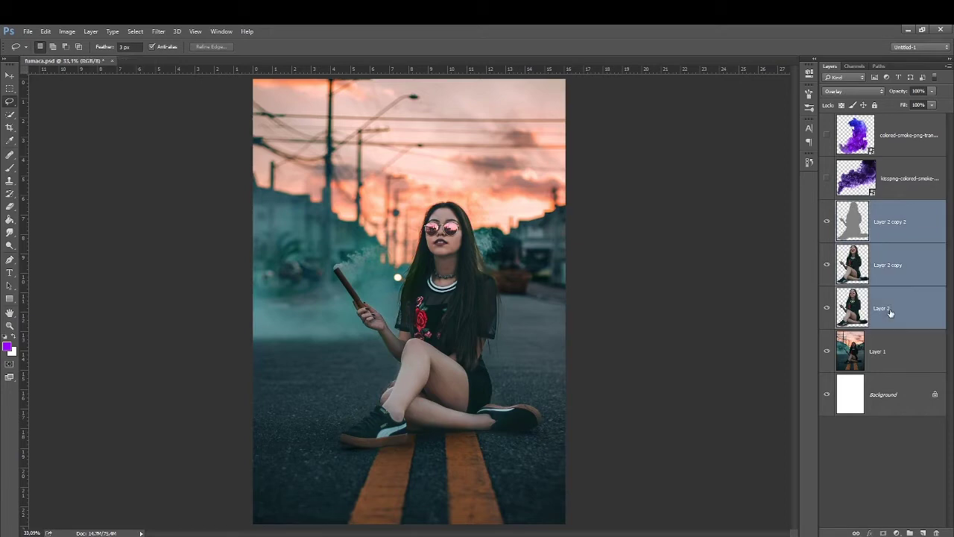
pyautogui.hotkey('ctrl', 'e')
pyautogui.scroll(2, 487, 417)
# Step: Trace the raised leg with the Pen tool and copy that photo area to a new layer
pyautogui.press('e')
pyautogui.scroll(-1, 410, 456)
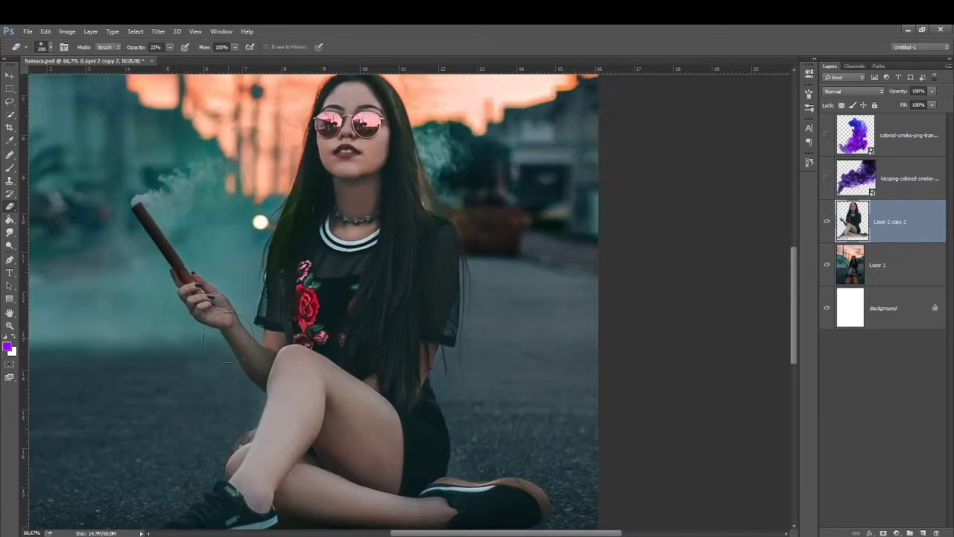
pyautogui.scroll(3, 433, 366)
pyautogui.click(826, 222)
pyautogui.click(895, 265)
pyautogui.press('p')
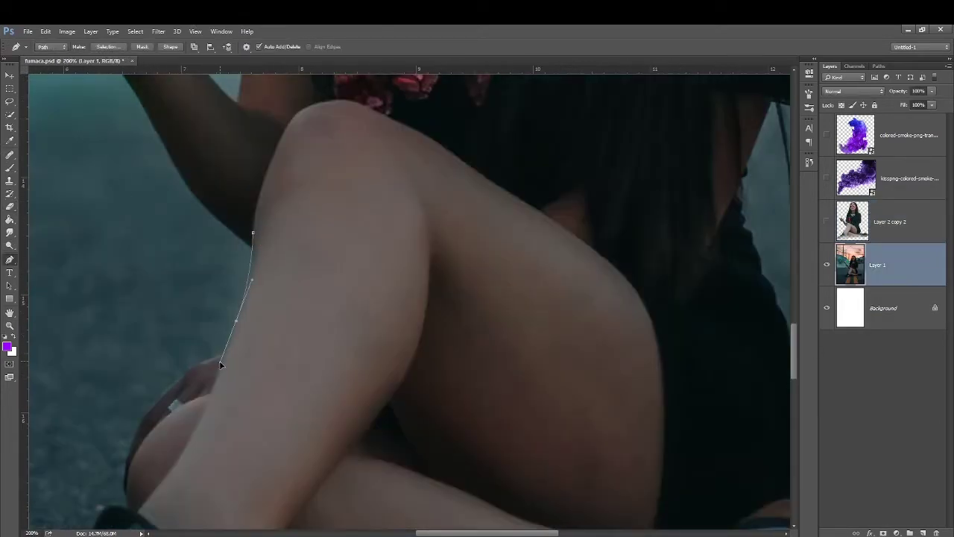
pyautogui.rightClick(273, 246)
pyautogui.click(298, 316)
pyautogui.press('Return')
pyautogui.hotkey('ctrl', 'j')
pyautogui.click(826, 221)
# Step: Brighten the leg patch with Levels and choose a pale skin tone for painting
pyautogui.hotkey('ctrl', 'l')
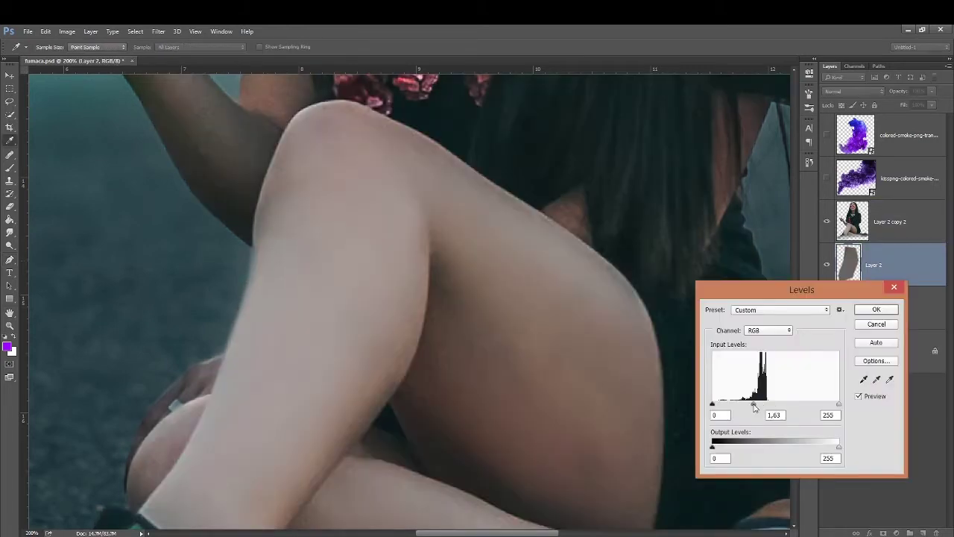
pyautogui.press('Return')
pyautogui.press('b')
pyautogui.click(7, 346)
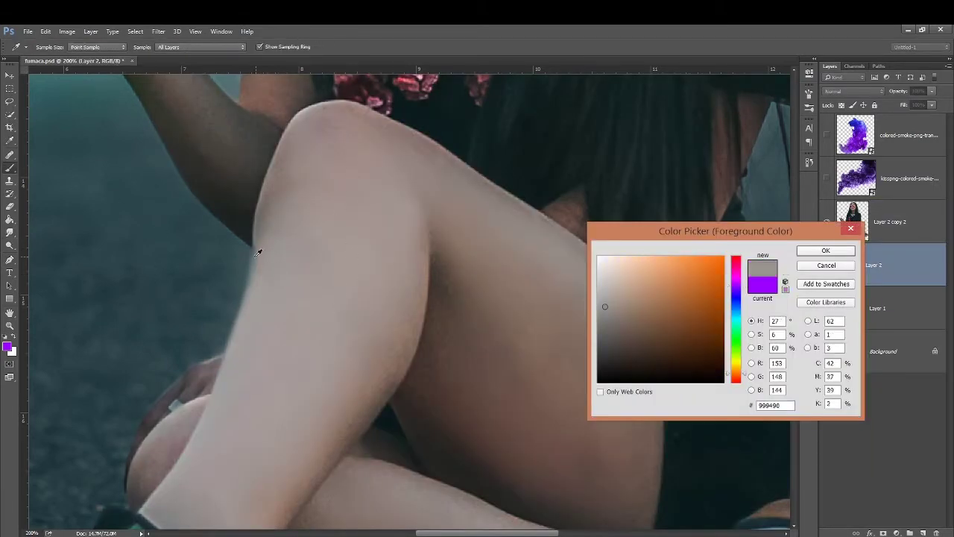
pyautogui.click(261, 249)
pyautogui.press('Return')
pyautogui.scroll(-1, 246, 209)
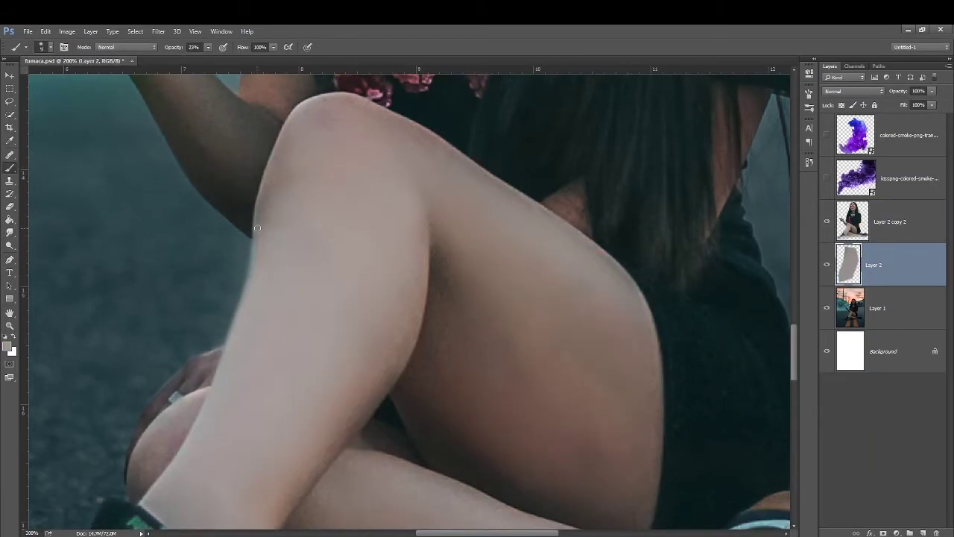
# Step: Add a skin-painting layer above the girl and merge it with the girl layers
pyautogui.hotkey('ctrl', 'shift', 'alt', 'n')
pyautogui.hotkey('ctrl', ']')
pyautogui.hotkey('ctrl', '0')
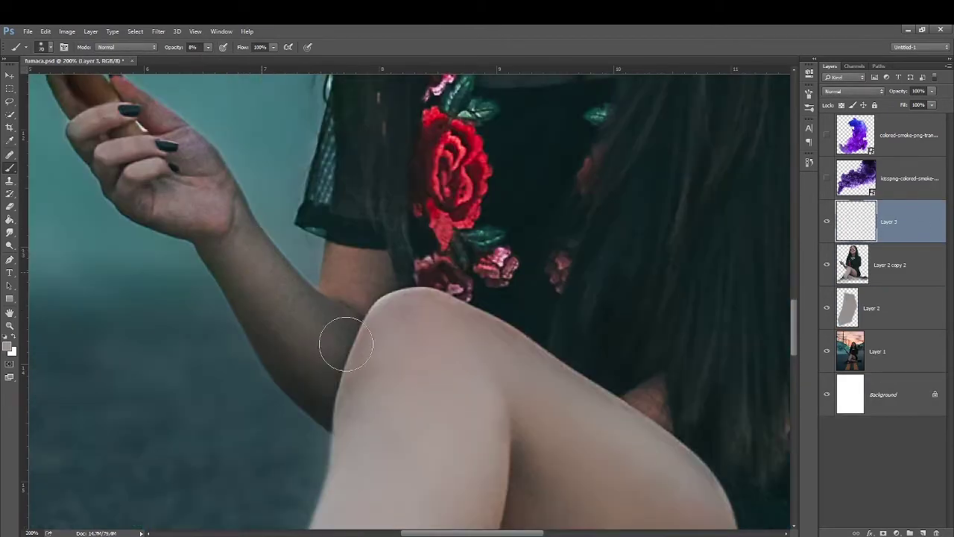
pyautogui.keyDown('shift'); pyautogui.click(895, 308); pyautogui.keyUp('shift')
pyautogui.hotkey('ctrl', 'e')
# Step: Duplicate the street photo layer, give it a brightening blend mode and adjust its Levels
pyautogui.click(900, 268)
pyautogui.hotkey('ctrl', 'j')
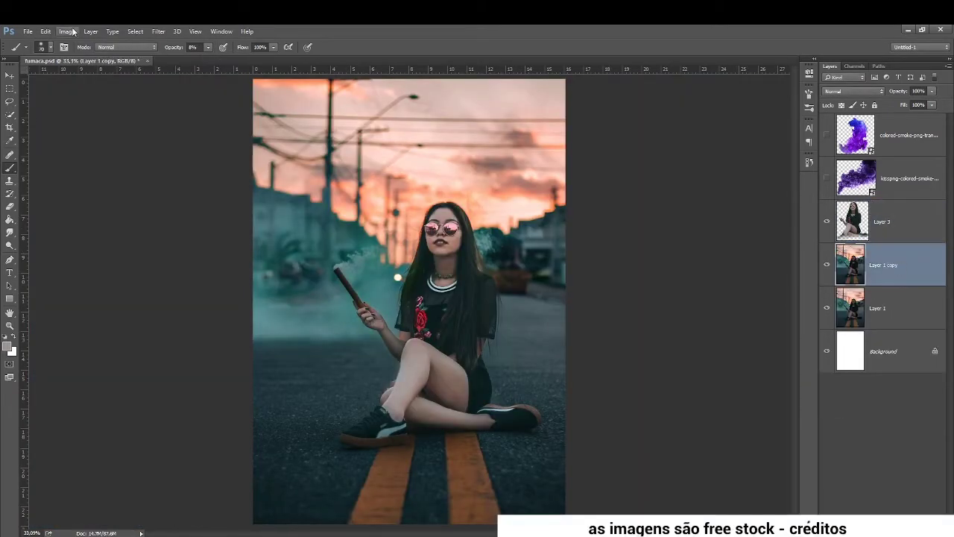
pyautogui.click(852, 91)
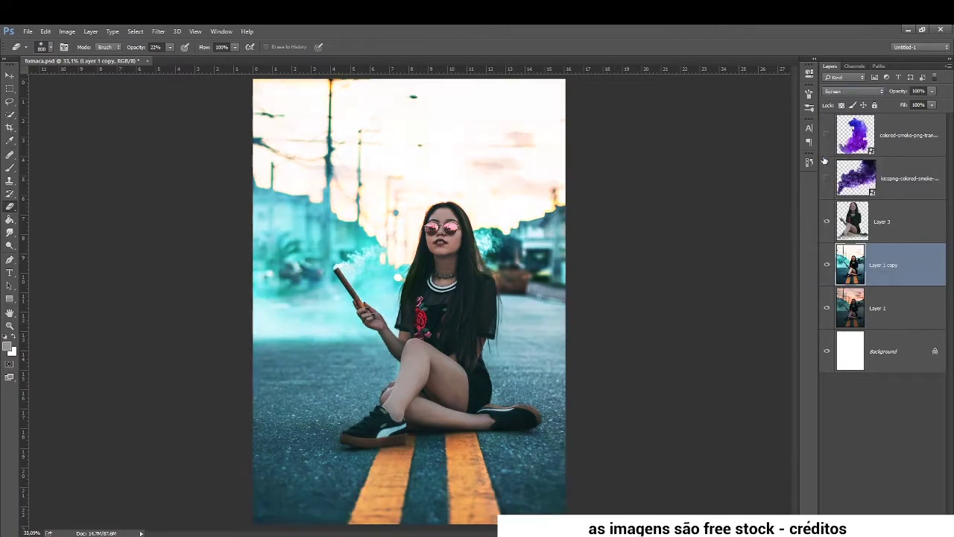
pyautogui.click(850, 171)
pyautogui.hotkey('ctrl', 'l')
pyautogui.moveTo(776, 404); pyautogui.dragTo(800, 403)
# Step: Erase the sky from the copy, then discard it and duplicate the street layer afresh
pyautogui.press('Return')
pyautogui.press('e')
pyautogui.moveTo(358, 135)
pyautogui.mouseDown()
pyautogui.moveTo(592, 213)
pyautogui.moveTo(532, 170)
pyautogui.moveTo(447, 224)
pyautogui.mouseUp()
pyautogui.press('Delete')
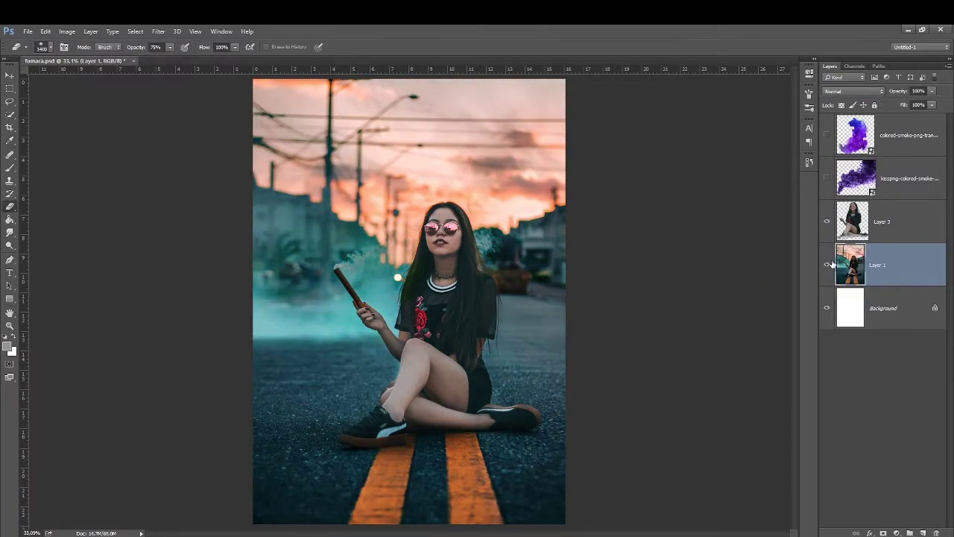
pyautogui.hotkey('ctrl', 'j')
# Step: Set up a cloud-shaped brush with colour dynamics and a blue background colour
pyautogui.press('b')
pyautogui.rightClick(392, 446)
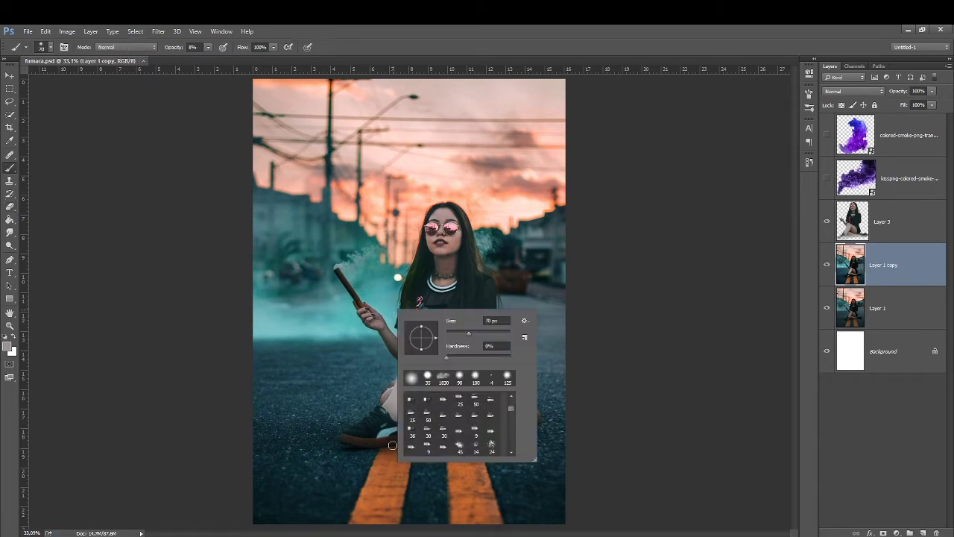
pyautogui.click(880, 221)
pyautogui.hotkey('ctrl', 'shift', 'alt', 'n')
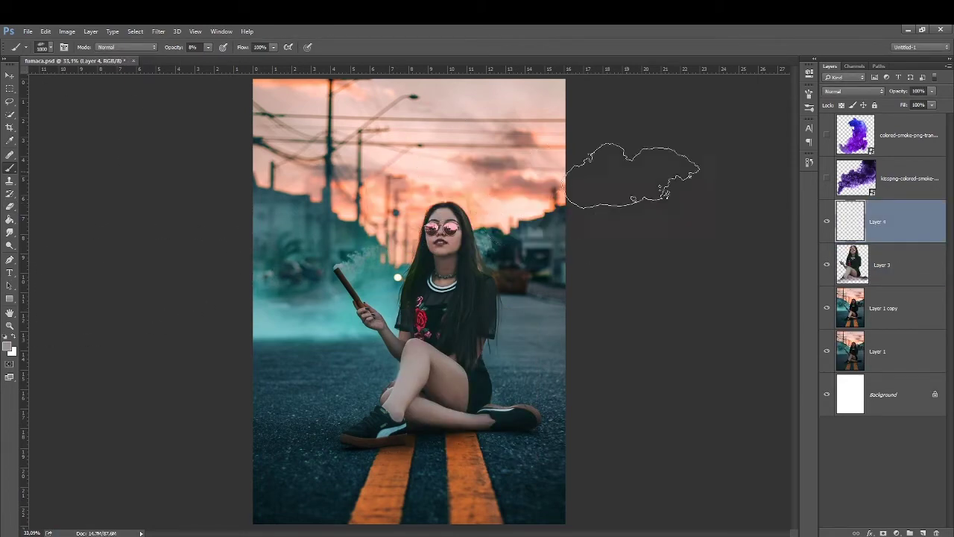
pyautogui.press('F5')
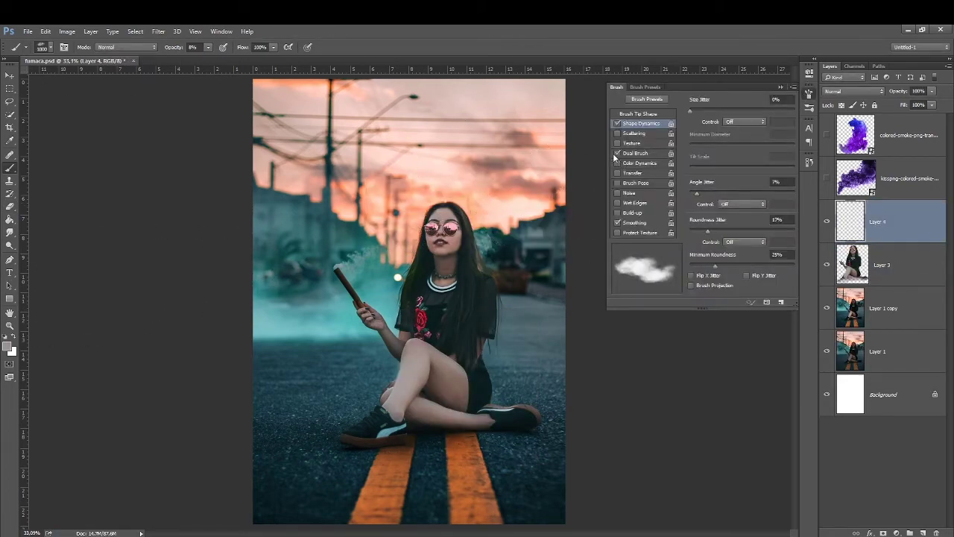
pyautogui.click(634, 163)
pyautogui.click(12, 350)
pyautogui.click(669, 326)
pyautogui.click(735, 301)
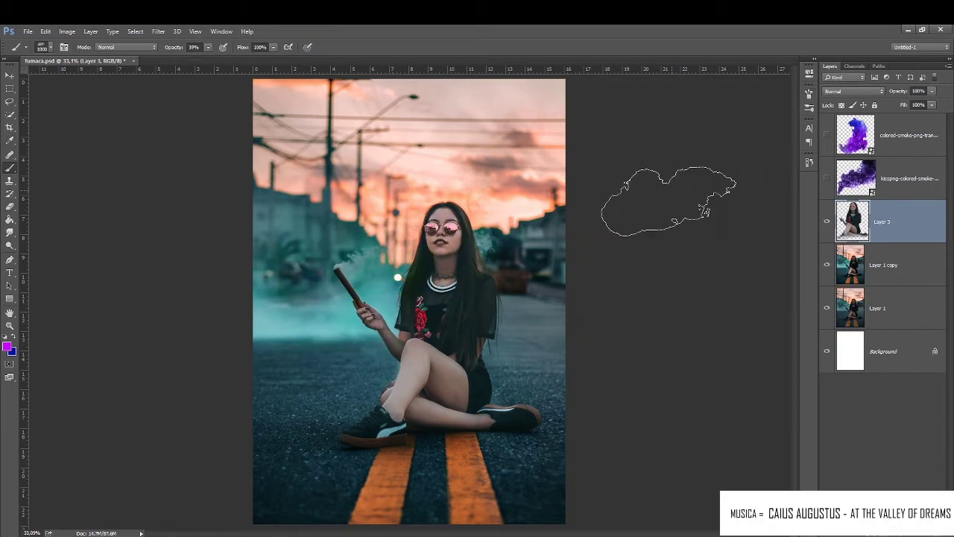
# Step: Paint purple smoke across the sky and photo bottom on a layer below the girl
pyautogui.hotkey('ctrl', 'shift', 'alt', 'n')
pyautogui.press('[')
pyautogui.press('[')
pyautogui.press('[')
pyautogui.click(388, 213)
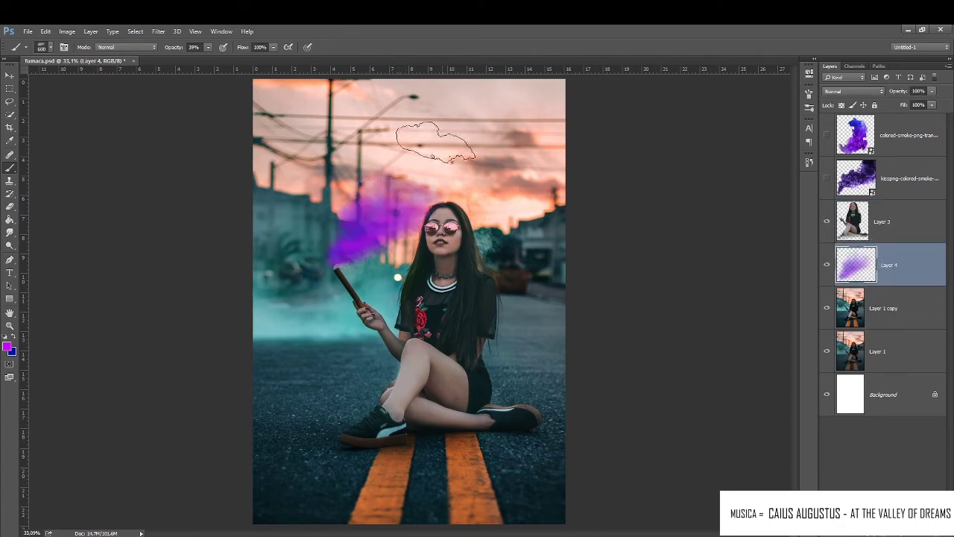
pyautogui.hotkey('ctrl', '[')
pyautogui.moveTo(417, 171); pyautogui.dragTo(556, 164)
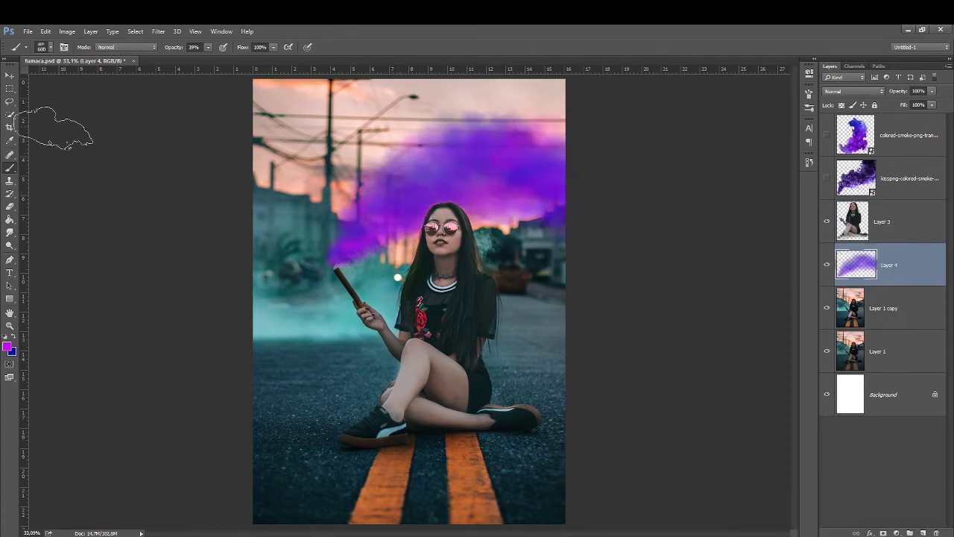
pyautogui.moveTo(574, 402)
pyautogui.mouseDown()
pyautogui.moveTo(544, 447)
pyautogui.moveTo(490, 490)
pyautogui.moveTo(302, 462)
pyautogui.moveTo(260, 150)
pyautogui.mouseUp()
pyautogui.hotkey('ctrl', '-')
pyautogui.press('[')
pyautogui.press('[')
pyautogui.press('[')
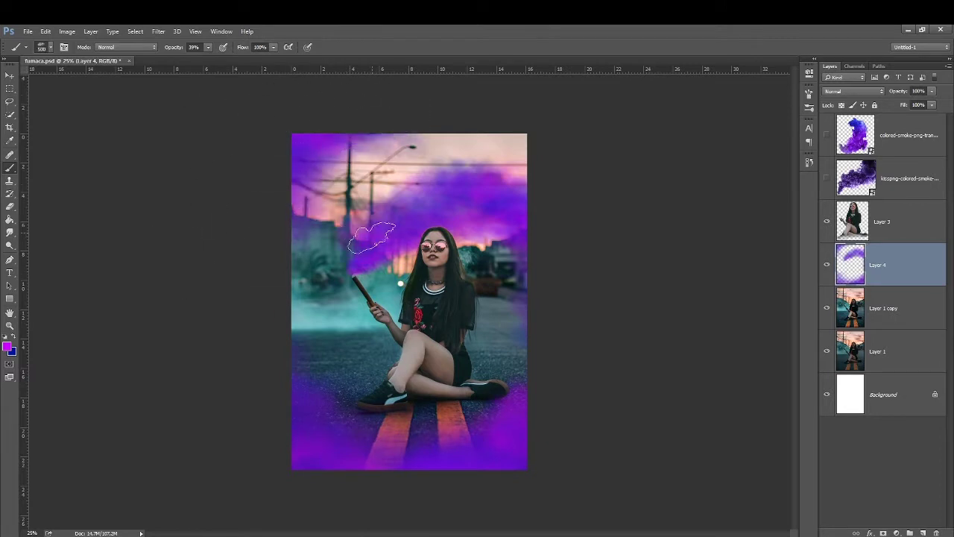
# Step: Show the smoke cloud layer below Layer 3, scaled and placed above the girl's head
pyautogui.click(826, 178)
pyautogui.click(910, 178)
pyautogui.moveTo(910, 178); pyautogui.dragTo(910, 246)
pyautogui.hotkey('ctrl', 't')
pyautogui.moveTo(440, 223); pyautogui.dragTo(439, 161)
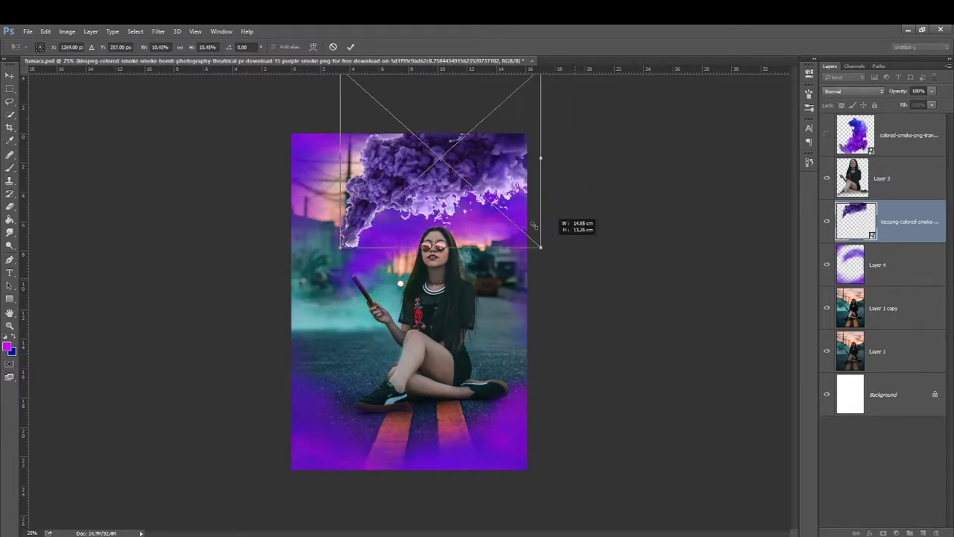
pyautogui.moveTo(539, 224); pyautogui.dragTo(527, 198)
pyautogui.press('Return')
# Step: Try smoke blend modes and warp the cloud to bend up from the stick
pyautogui.click(849, 91)
pyautogui.press('Down')
pyautogui.press('Down')
pyautogui.press('Down')
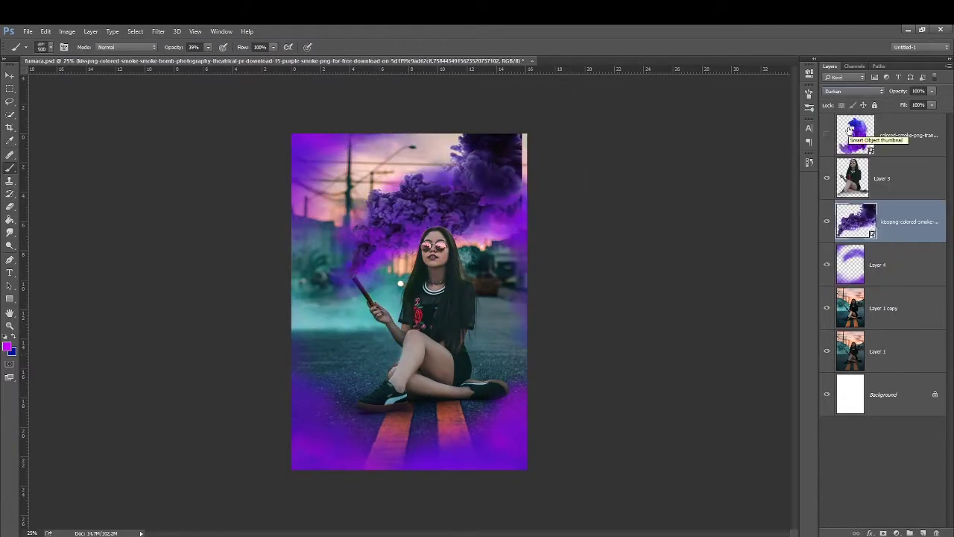
pyautogui.press('Down')
pyautogui.press('Down')
pyautogui.press('Down')
pyautogui.press('Down')
pyautogui.press('Down')
pyautogui.press('Down')
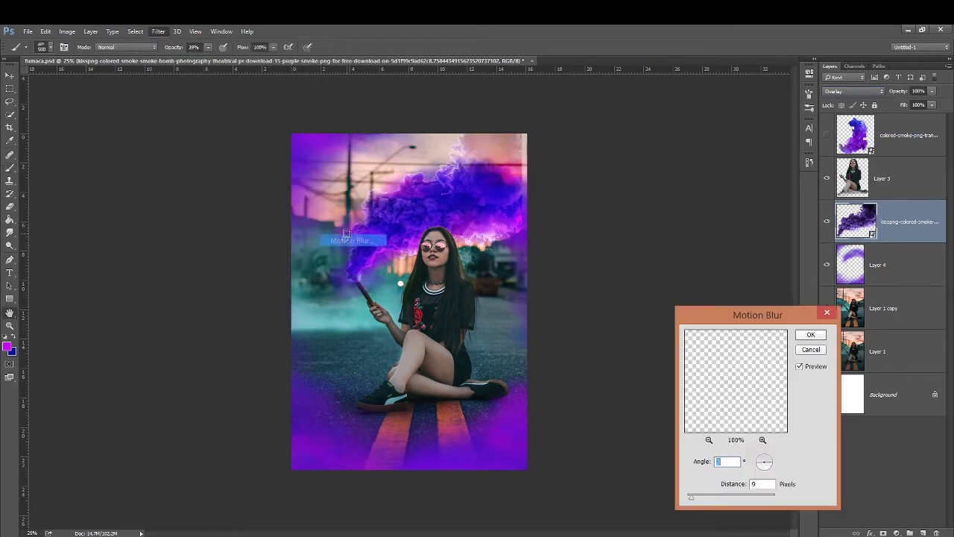
pyautogui.hotkey('ctrl', 't')
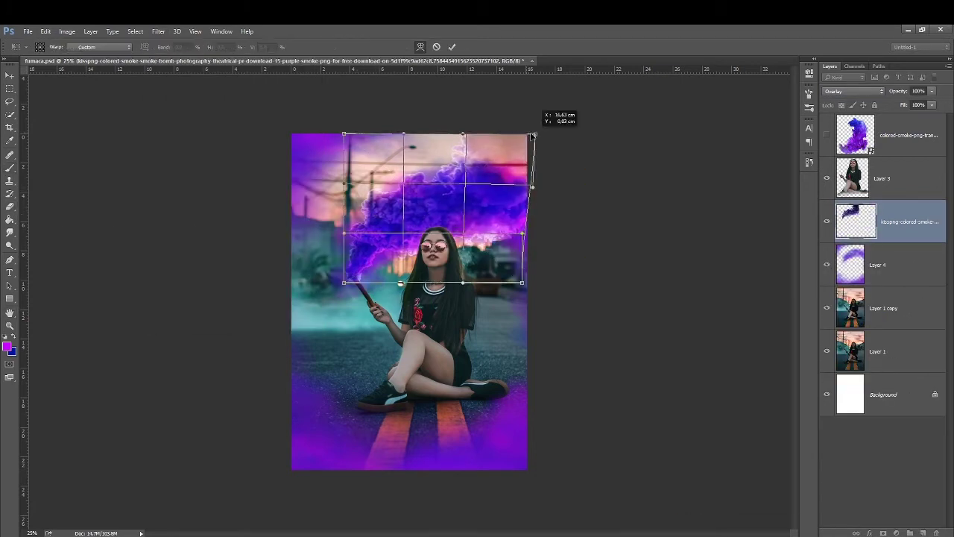
pyautogui.moveTo(532, 132); pyautogui.dragTo(522, 224)
pyautogui.doubleClick(925, 231)
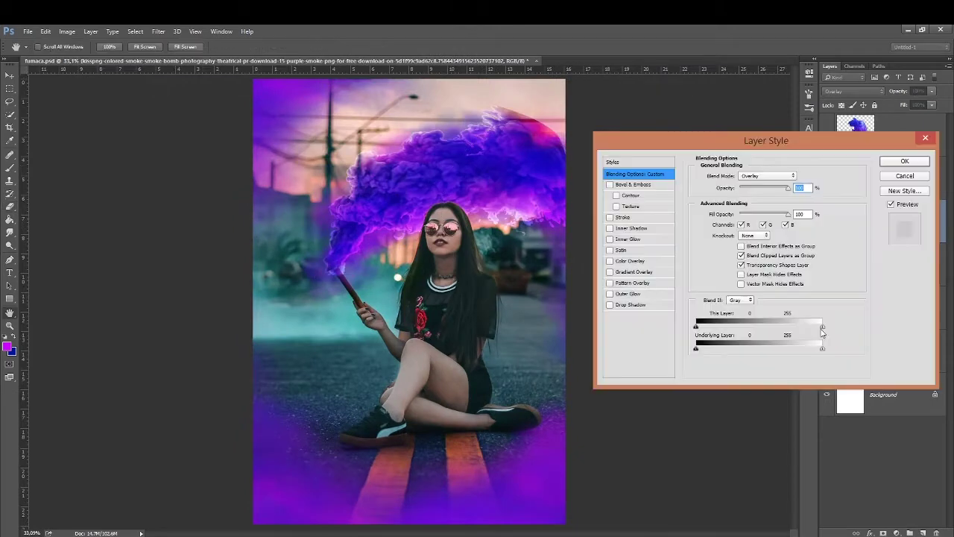
pyautogui.press('Return')
# Step: Duplicate the smoke, rotate a copy down the left side, and merge it down
pyautogui.hotkey('ctrl', 'j')
pyautogui.hotkey('ctrl', 't')
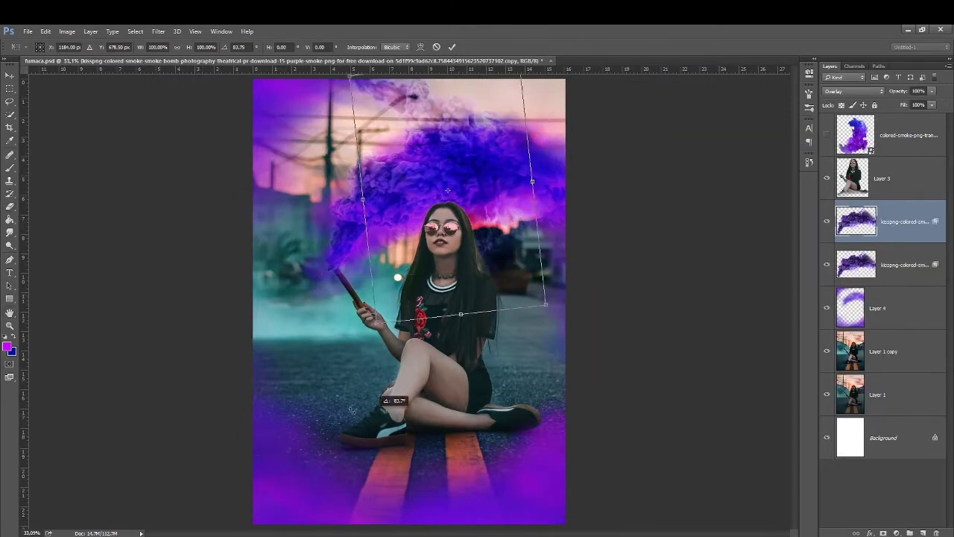
pyautogui.press('Return')
pyautogui.hotkey('ctrl', 'j')
pyautogui.hotkey('ctrl', 't')
pyautogui.moveTo(634, 452); pyautogui.dragTo(558, 424)
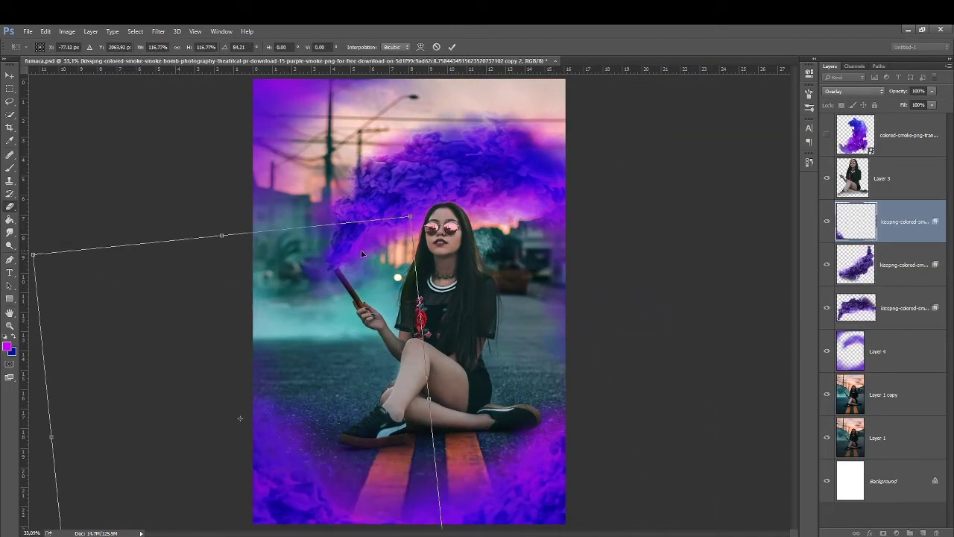
pyautogui.press('Return')
pyautogui.hotkey('ctrl', 'e')
# Step: Add and merge another smoke copy, then set the smoke layer's blend mode to Soft Light
pyautogui.click(158, 31)
pyautogui.press('Escape')
pyautogui.press('e')
pyautogui.hotkey('ctrl', 'j')
pyautogui.hotkey('ctrl', 't')
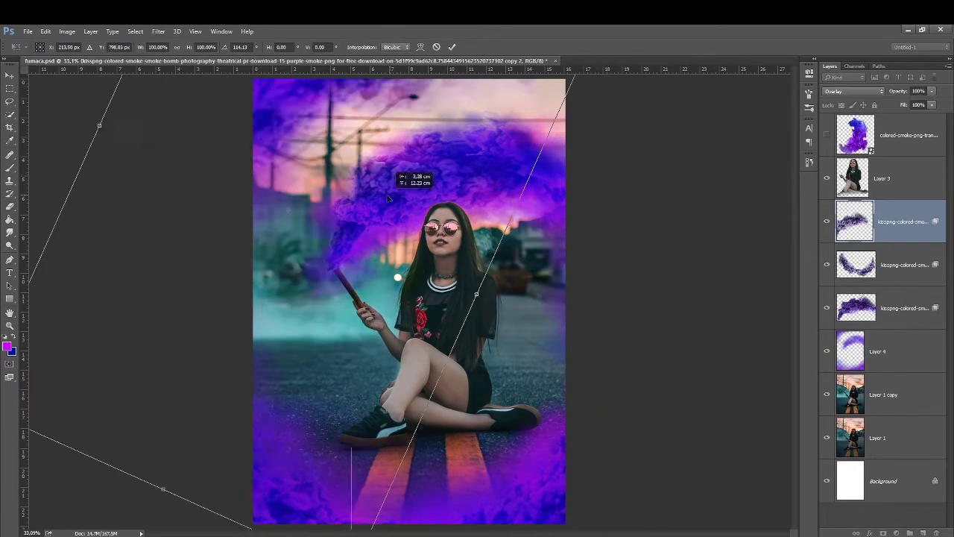
pyautogui.press('Return')
pyautogui.hotkey('ctrl', 'e')
pyautogui.click(854, 91)
pyautogui.click(850, 161)
pyautogui.press('Down')
pyautogui.press('Down')
pyautogui.press('Down')
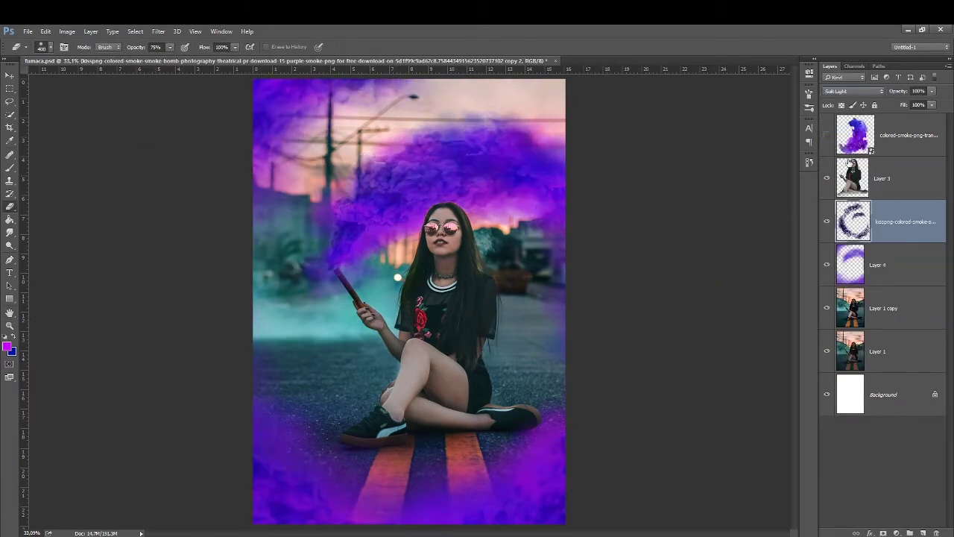
# Step: Add Layer 5, choose a smoke brush tip and set the foreground colour to white
pyautogui.hotkey('ctrl', 'shift', 'alt', 'n')
pyautogui.press('b')
pyautogui.rightClick(419, 280)
pyautogui.press('Escape')
pyautogui.rightClick(419, 283)
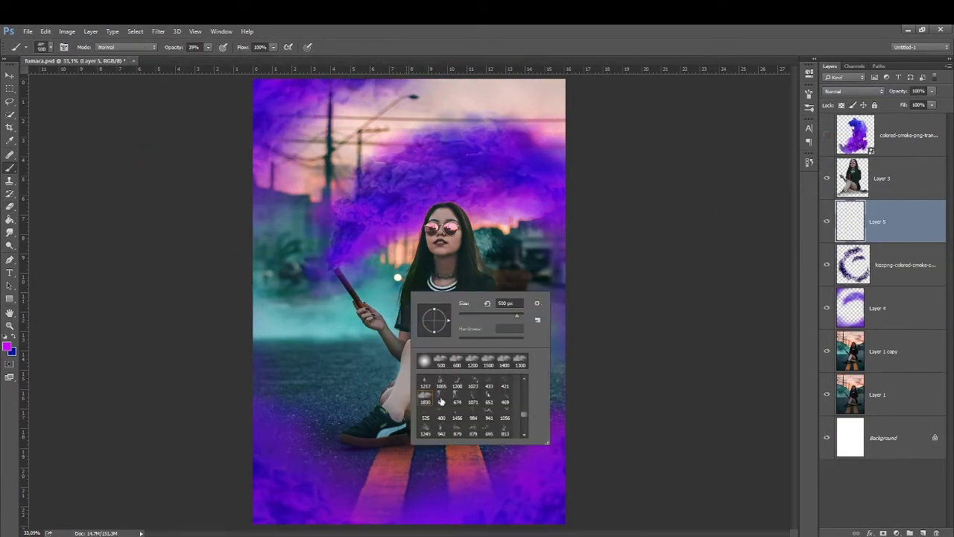
pyautogui.doubleClick(427, 410)
pyautogui.click(8, 346)
pyautogui.click(602, 251)
pyautogui.click(827, 249)
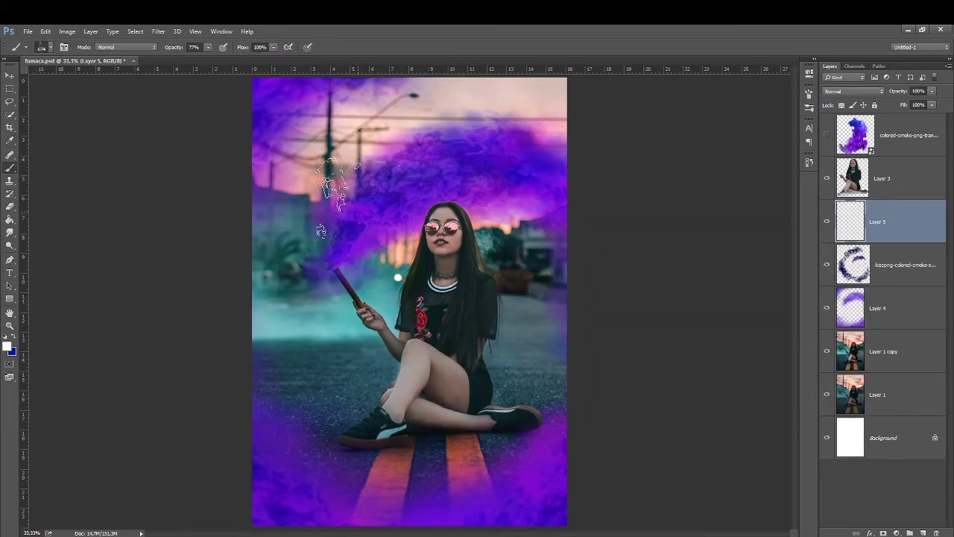
# Step: Stamp white smoke near the stick, over the upper sky and at the lower right using several smoke tips
pyautogui.rightClick(400, 205)
pyautogui.doubleClick(430, 335)
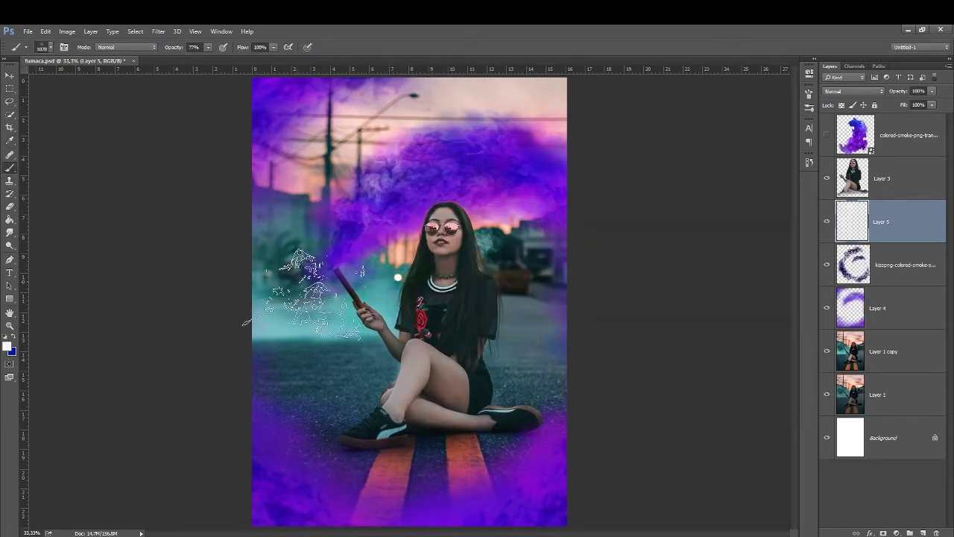
pyautogui.click(276, 266)
pyautogui.rightClick(380, 299)
pyautogui.click(448, 149)
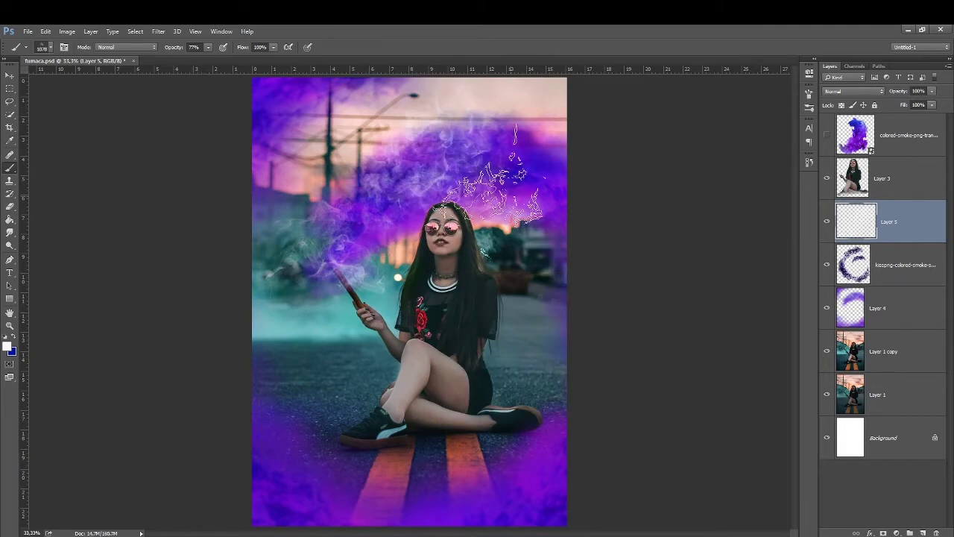
pyautogui.rightClick(525, 190)
pyautogui.click(492, 172)
pyautogui.click(527, 185)
pyautogui.click(507, 480)
# Step: On Layer 6, stamp more white smoke over the sky and both lower corners, then add Layer 7
pyautogui.rightClick(582, 313)
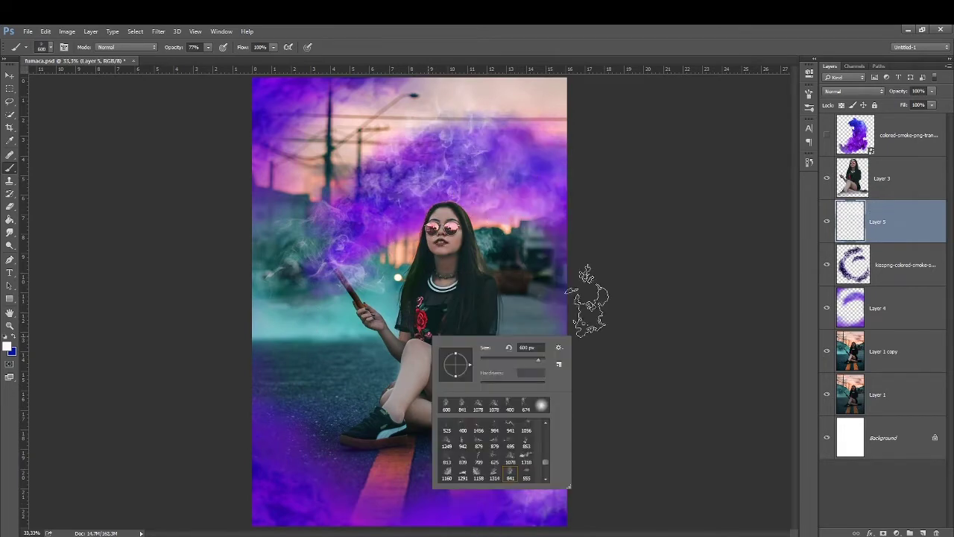
pyautogui.press('F5')
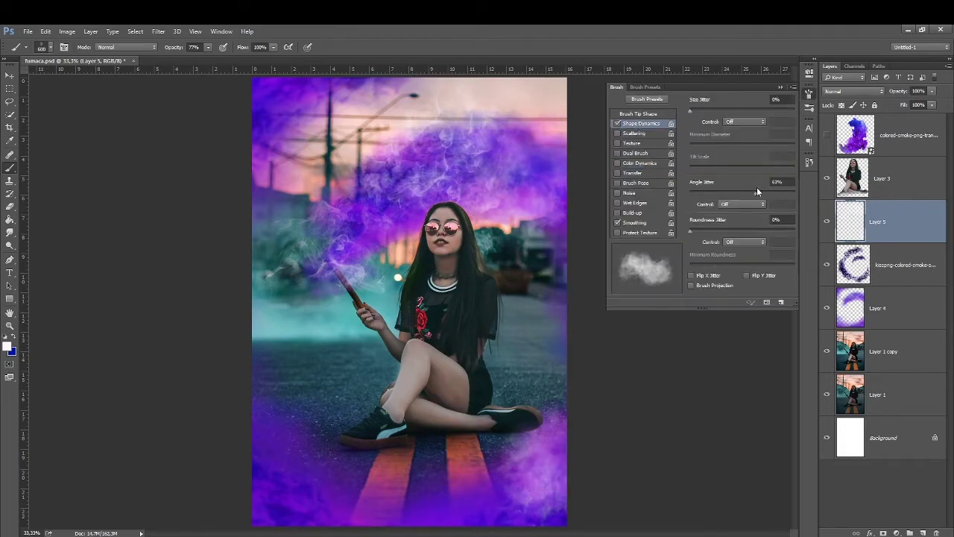
pyautogui.press('F5')
pyautogui.hotkey('ctrl', 'shift', 'alt', 'n')
pyautogui.click(462, 149)
pyautogui.click(477, 496)
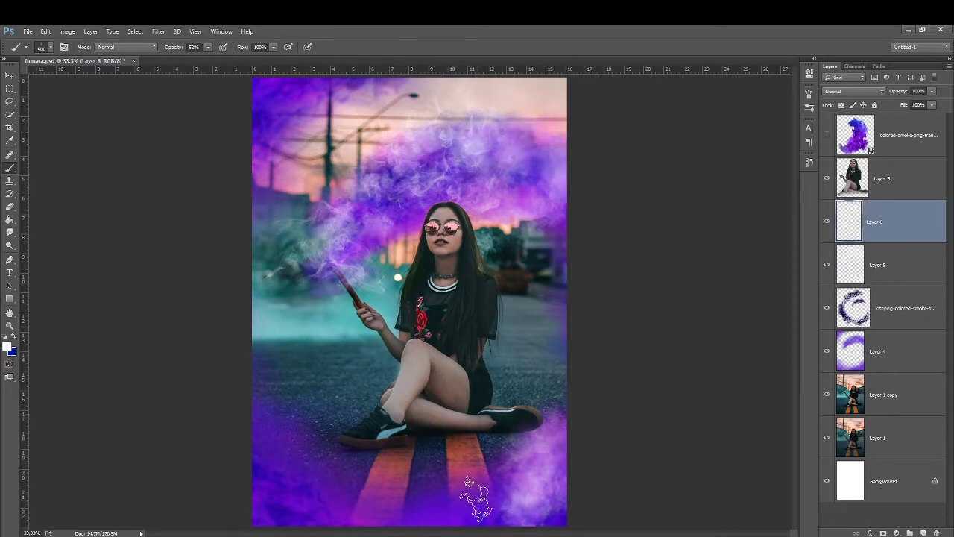
pyautogui.click(274, 492)
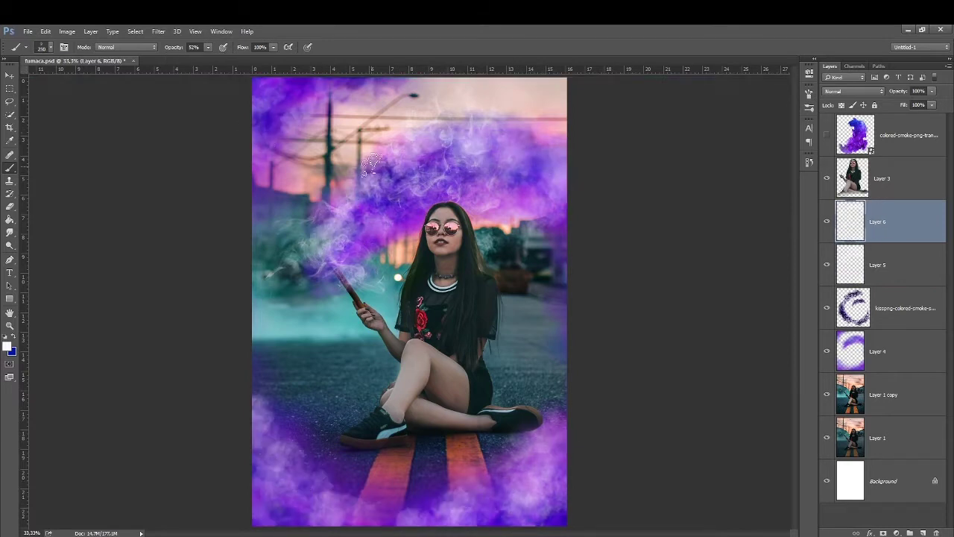
pyautogui.rightClick(475, 194)
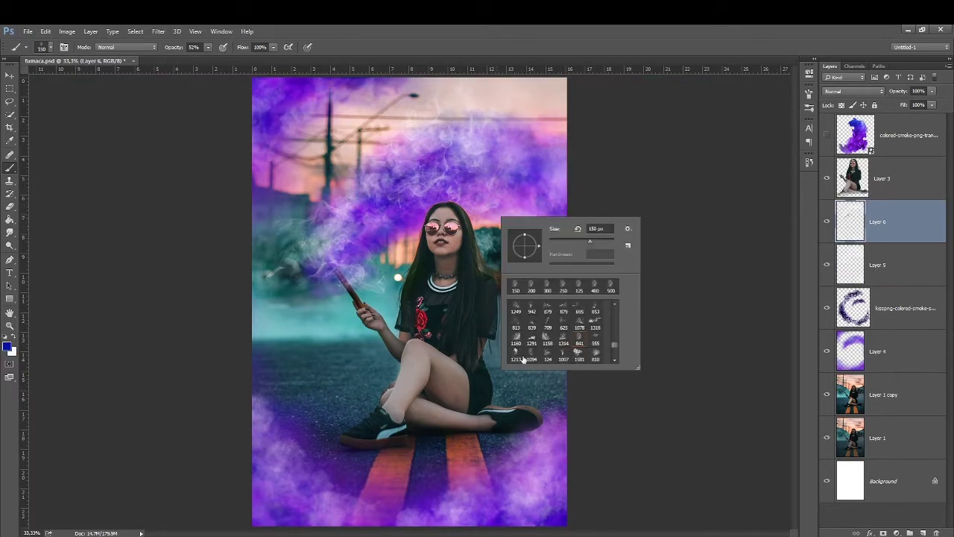
pyautogui.press('Return')
pyautogui.hotkey('ctrl', 'shift', 'alt', 'n')
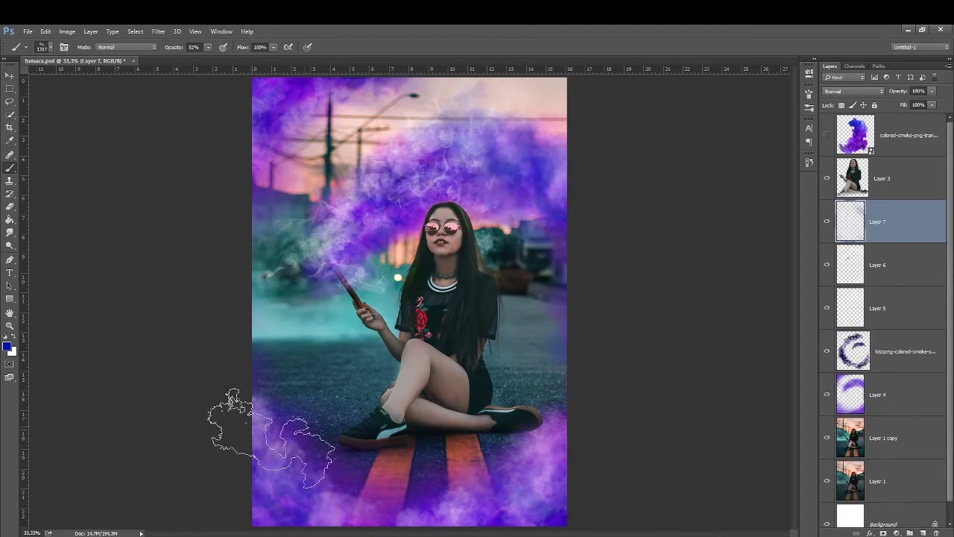
# Step: Duplicate the kisspng smoke layer above Layer 7, apply Levels and blend it as Lighten
pyautogui.click(895, 352)
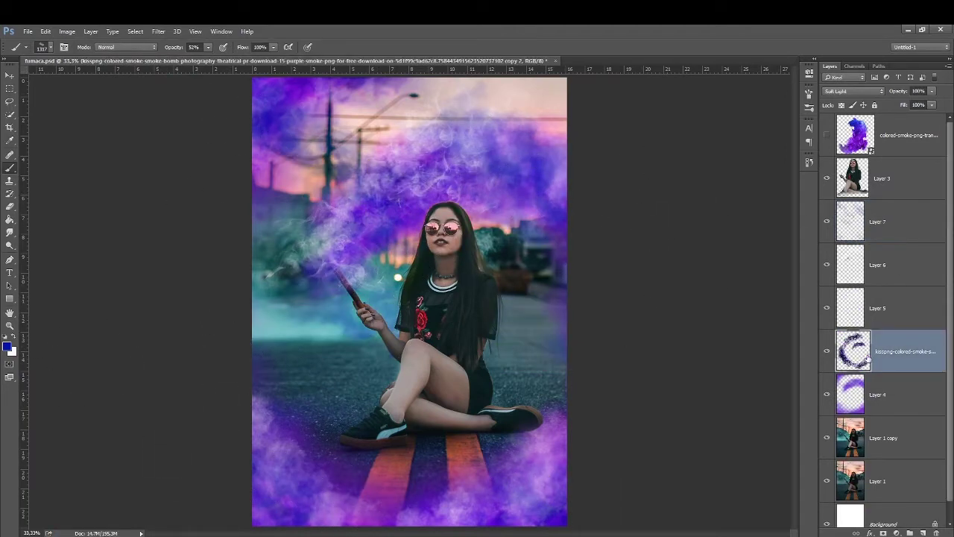
pyautogui.hotkey('ctrl', 'j')
pyautogui.moveTo(887, 352); pyautogui.dragTo(887, 216)
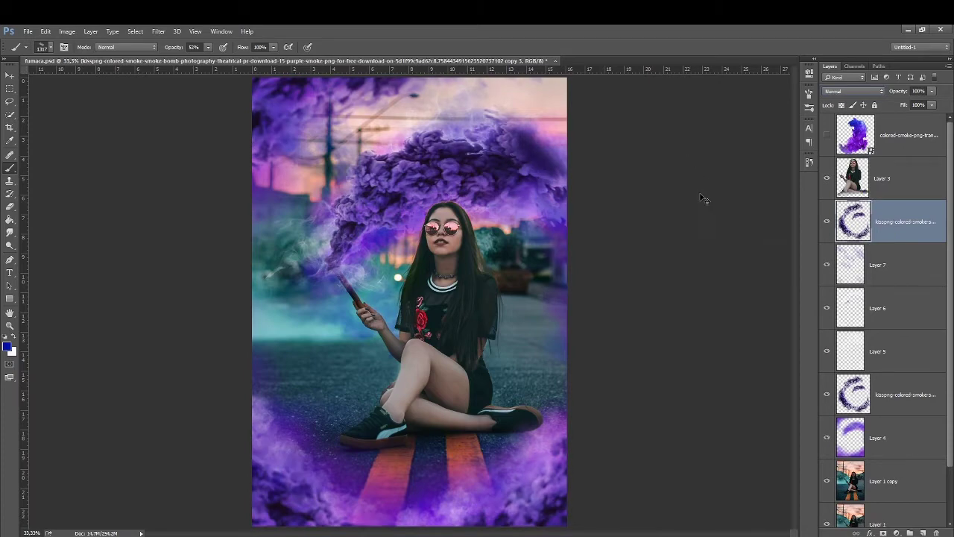
pyautogui.hotkey('ctrl', 'l')
pyautogui.press('Return')
pyautogui.click(853, 90)
pyautogui.click(830, 152)
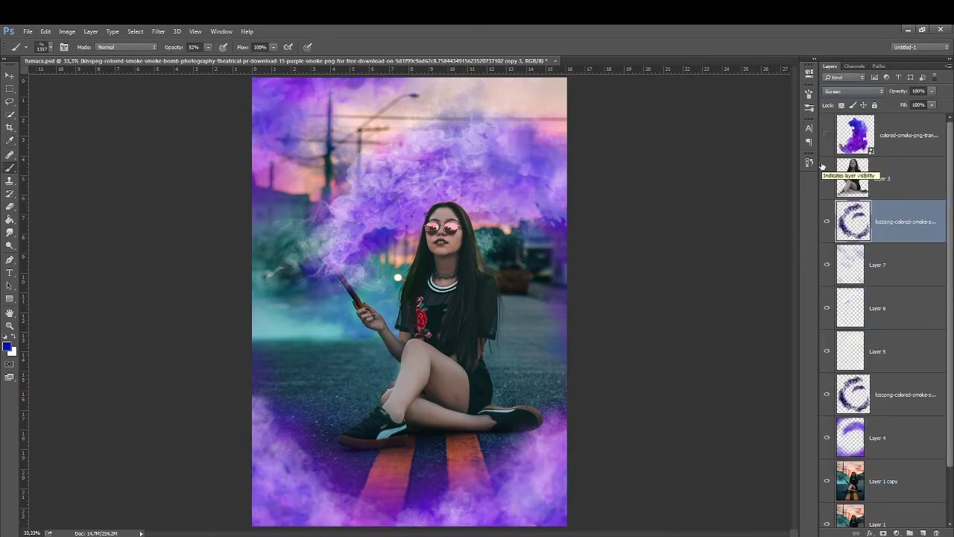
pyautogui.click(826, 222)
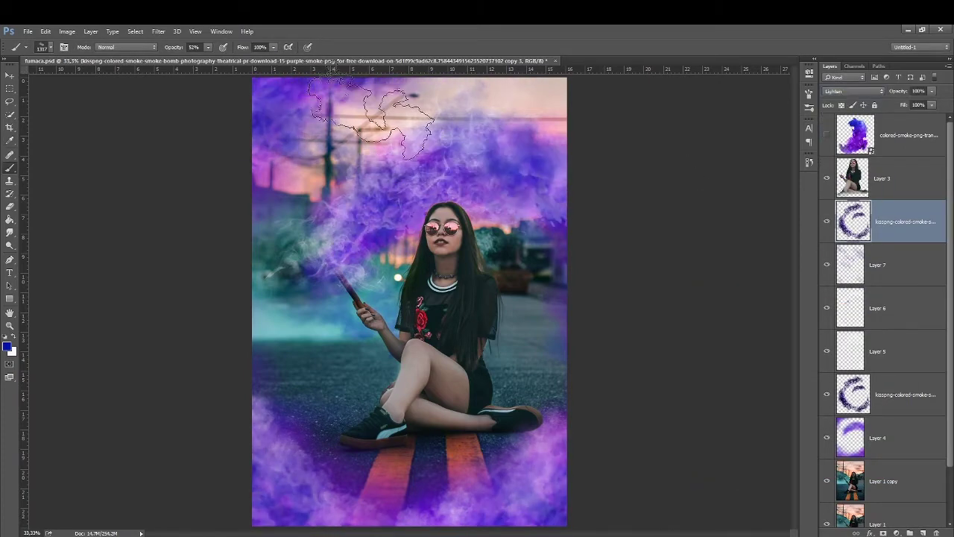
# Step: Duplicate the smoke copy again and set the top copy to Soft Light
pyautogui.hotkey('ctrl', 'j')
pyautogui.click(894, 265)
pyautogui.click(158, 32)
pyautogui.click(186, 43)
pyautogui.press('Return')
pyautogui.click(894, 222)
pyautogui.click(852, 91)
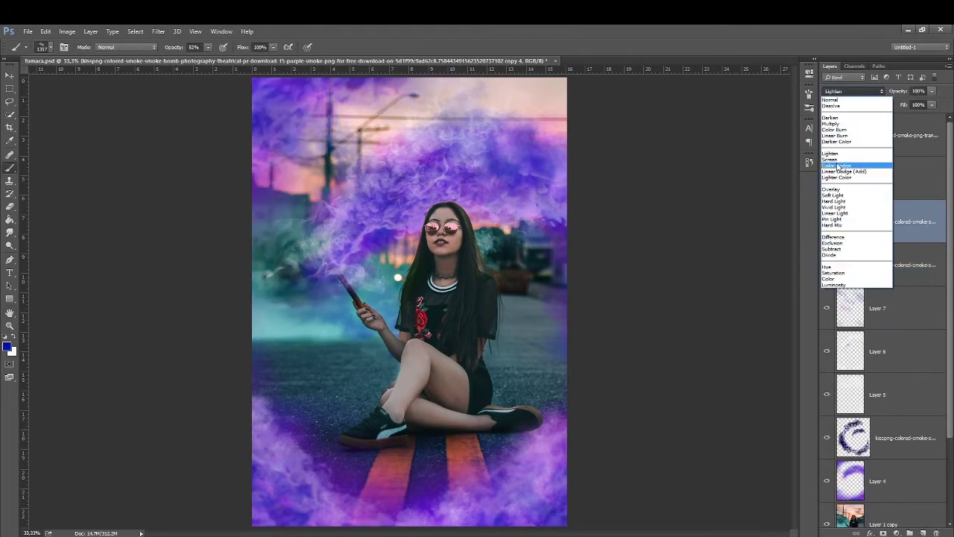
pyautogui.click(850, 192)
pyautogui.click(826, 221)
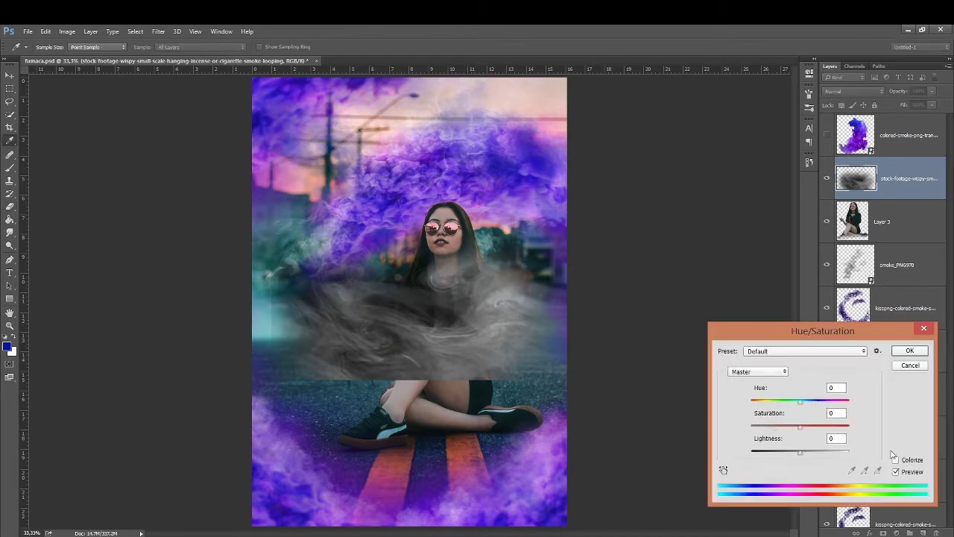
# Step: Confirm the purple colourising of the wispy smoke and save the document
pyautogui.click(895, 459)
pyautogui.press('Return')
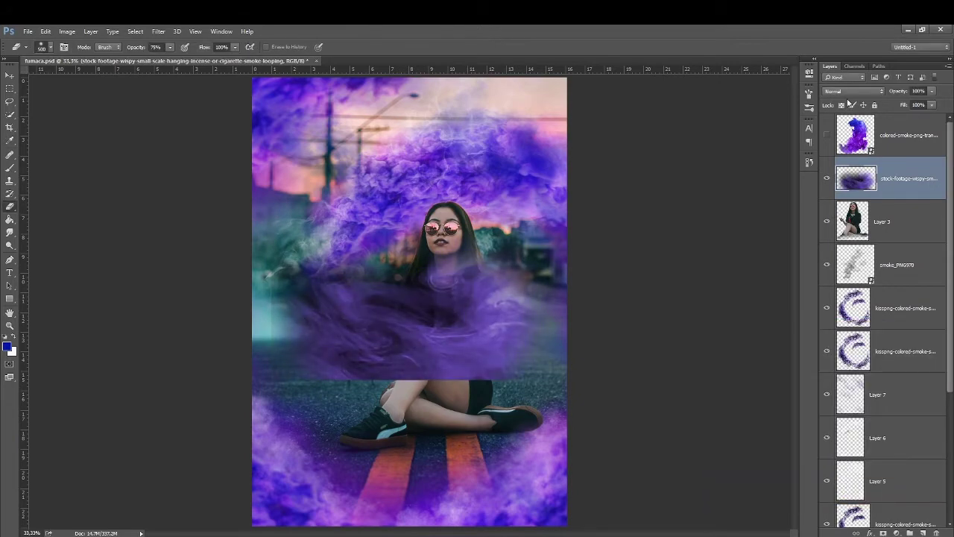
pyautogui.hotkey('ctrl', 's')
# Step: Move the wispy smoke down over the road and add a transformed duplicate
pyautogui.hotkey('ctrl', 't')
pyautogui.moveTo(409, 301); pyautogui.dragTo(474, 473)
pyautogui.press('Return')
pyautogui.hotkey('ctrl', 'j')
pyautogui.hotkey('ctrl', 't')
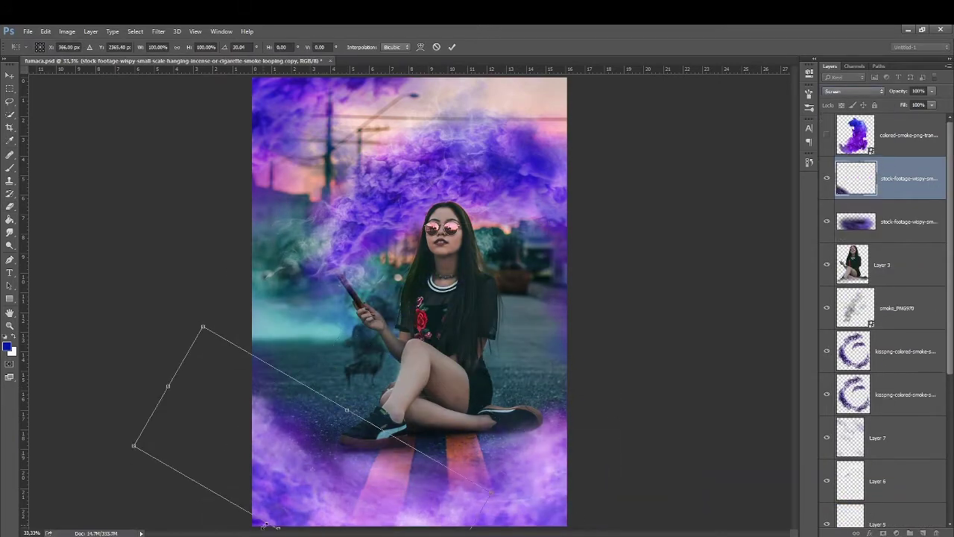
pyautogui.press('Return')
# Step: Add another smoke copy, flipped upside down and moved up over the sky
pyautogui.press('e')
pyautogui.hotkey('ctrl', '-')
pyautogui.hotkey('ctrl', 'j')
pyautogui.hotkey('ctrl', 't')
pyautogui.moveTo(358, 387); pyautogui.dragTo(405, 221)
pyautogui.rightClick(492, 246)
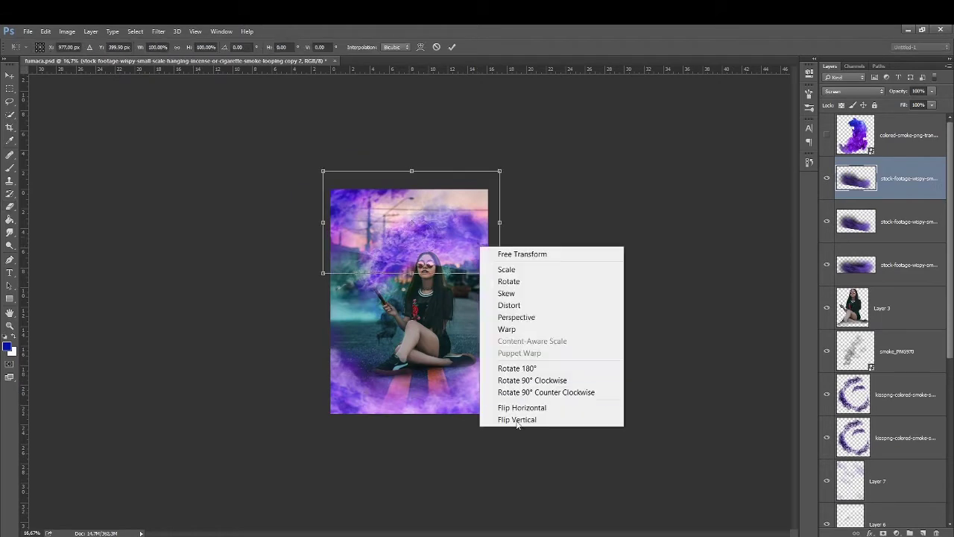
pyautogui.click(519, 417)
pyautogui.press('Return')
pyautogui.hotkey('ctrl', '+')
pyautogui.hotkey('ctrl', '+')
# Step: Add a further smoke copy placed over the girl's torso
pyautogui.hotkey('ctrl', 'j')
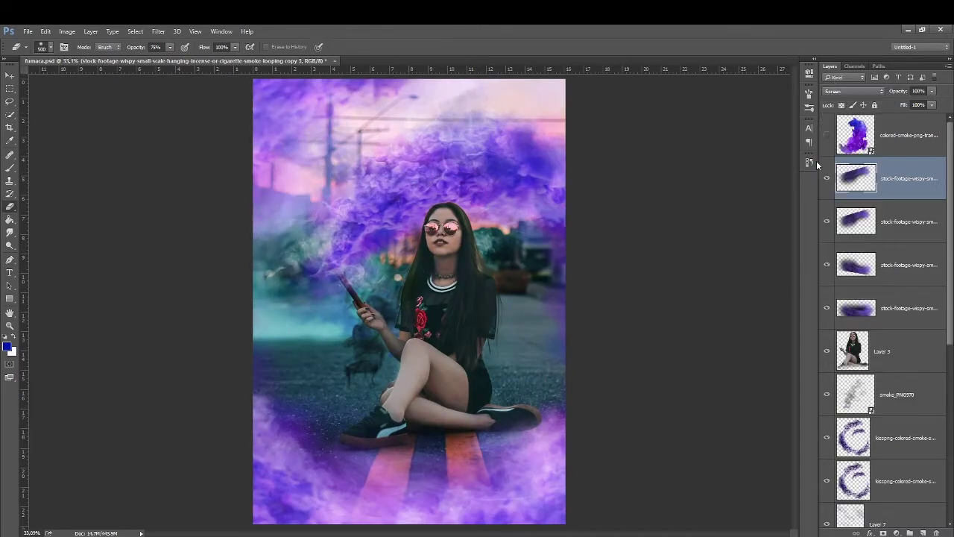
pyautogui.hotkey('ctrl', 't')
pyautogui.moveTo(575, 323); pyautogui.dragTo(98, 394)
pyautogui.press('Return')
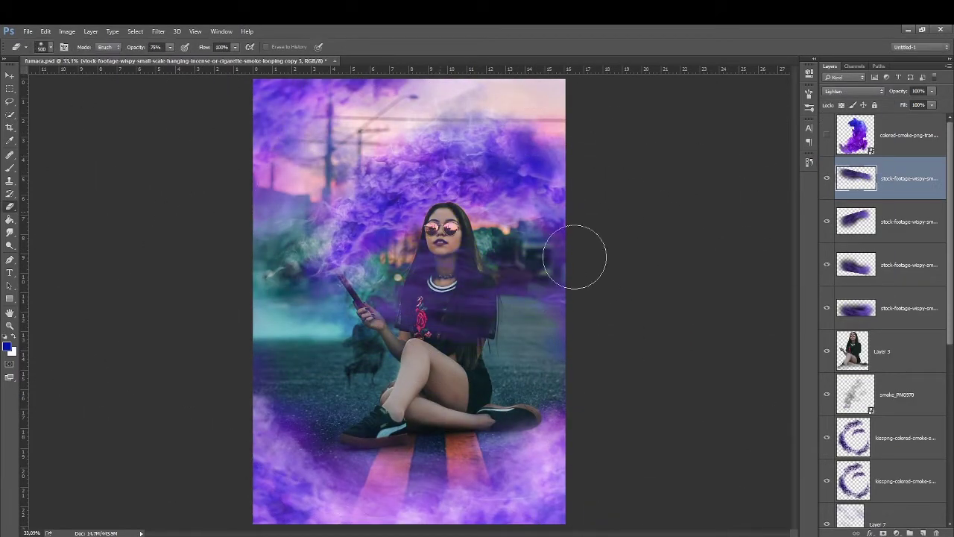
# Step: Apply Motion Blur to the wispy smoke and blend the layer as Screen
pyautogui.click(158, 31)
pyautogui.click(332, 240)
pyautogui.press('Return')
pyautogui.click(853, 91)
pyautogui.click(843, 167)
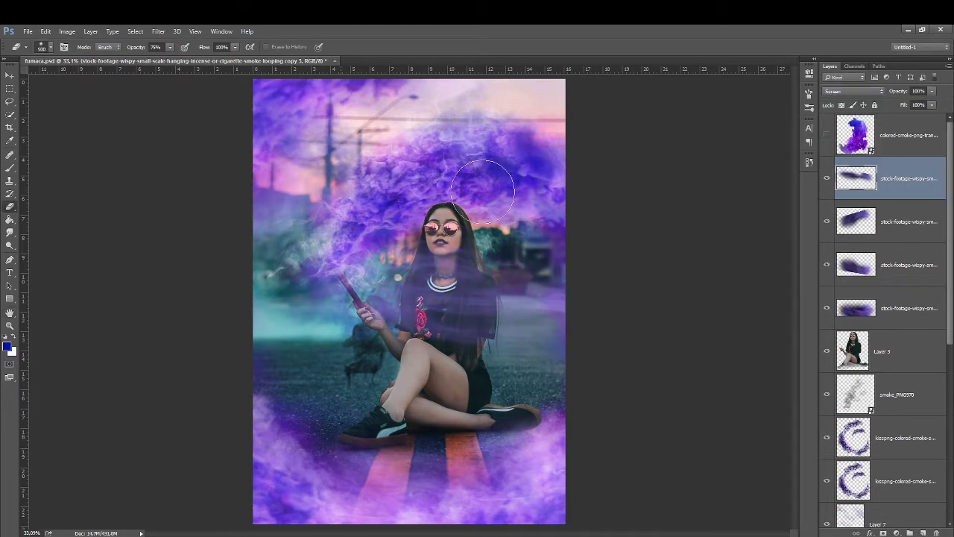
# Step: Erase the smoke over the girl's torso with the Eraser at 37% opacity
pyautogui.moveTo(168, 49); pyautogui.dragTo(141, 56)
pyautogui.moveTo(407, 287); pyautogui.dragTo(495, 298)
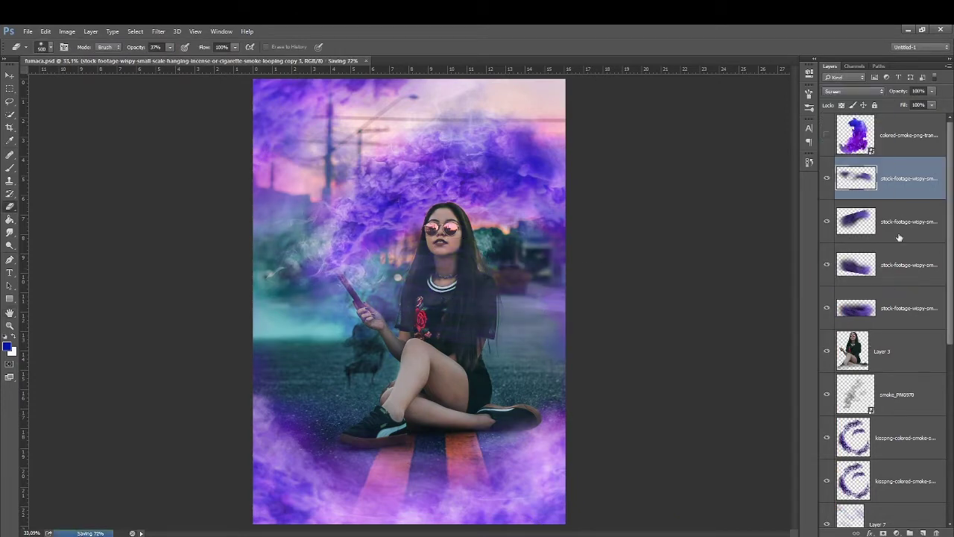
pyautogui.click(923, 533)
# Step: Set the brush colour to magenta and paint a soft glow left of the face
pyautogui.press('b')
pyautogui.click(7, 345)
pyautogui.click(737, 284)
pyautogui.click(812, 249)
pyautogui.rightClick(361, 242)
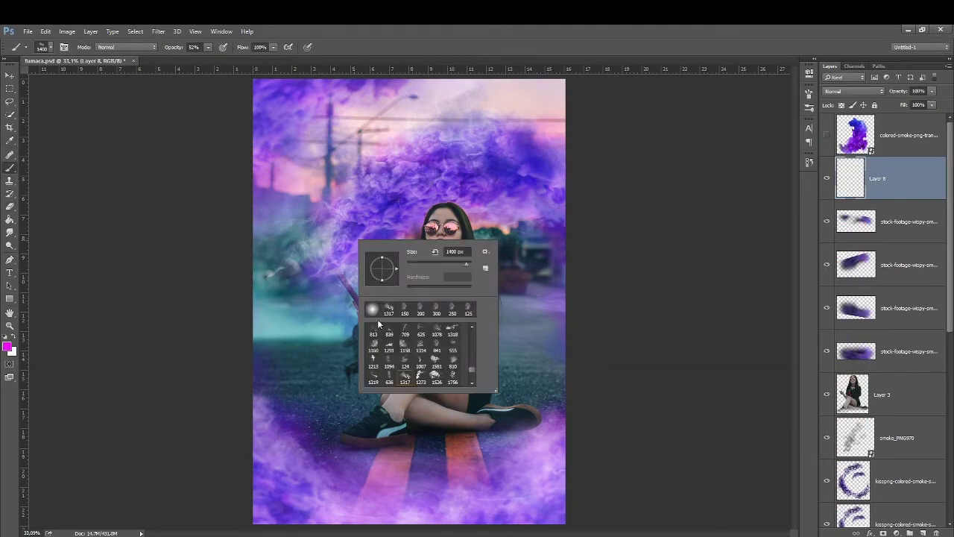
pyautogui.press('Return')
pyautogui.click(322, 240)
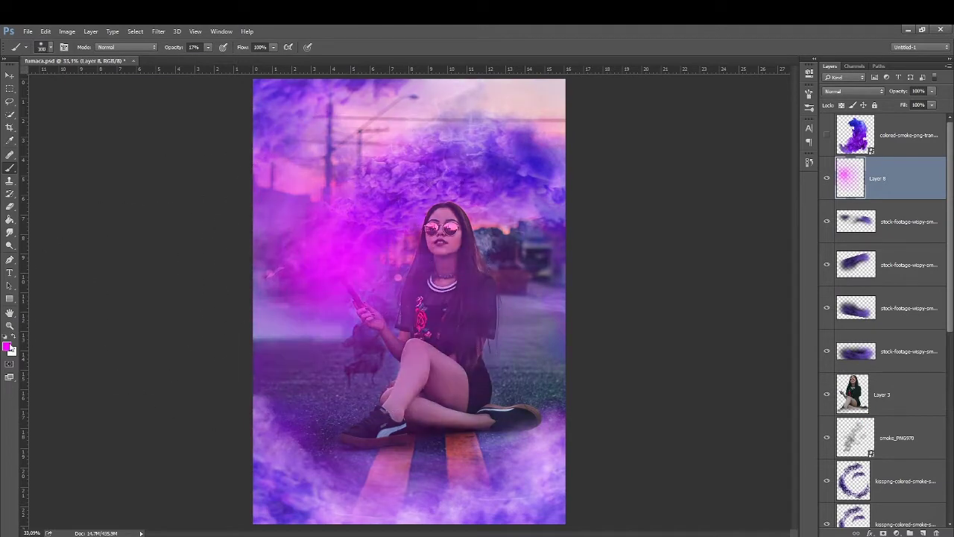
# Step: On new layers, paint a magenta glow over the stick's tip
pyautogui.hotkey('ctrl', 'shift', 'alt', 'n')
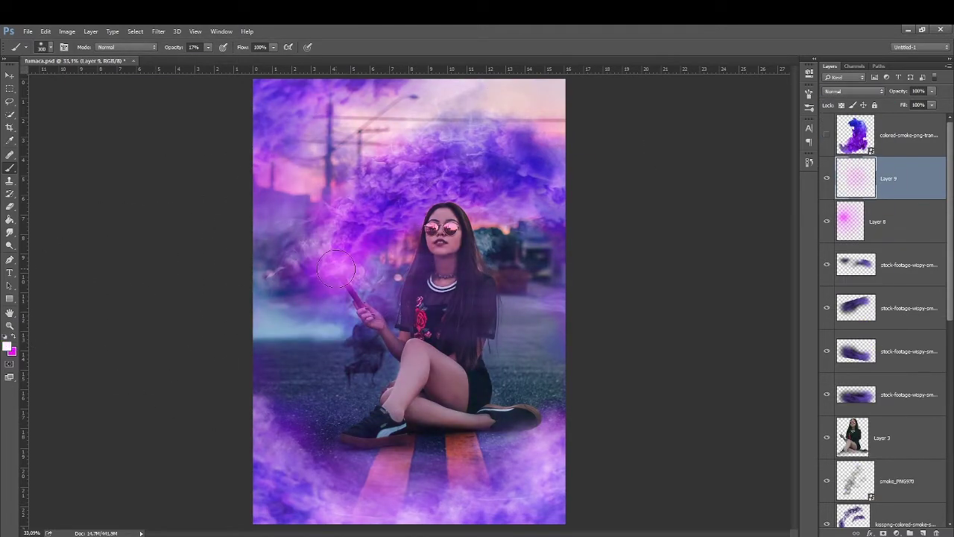
pyautogui.hotkey('ctrl', 'shift', 'alt', 'n')
pyautogui.press('x')
pyautogui.click(363, 323)
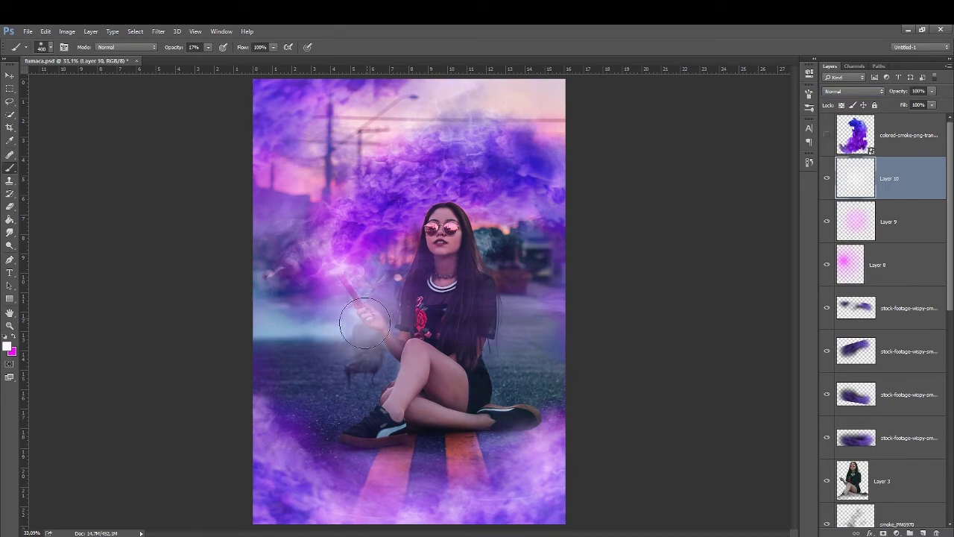
# Step: Paint a pink blob, squash it into a thin streak blended as Overlay, and save
pyautogui.hotkey('ctrl', 'shift', 'alt', 'n')
pyautogui.click(352, 327)
pyautogui.hotkey('ctrl', 't')
pyautogui.moveTo(517, 286)
pyautogui.mouseDown()
pyautogui.moveTo(660, 379)
pyautogui.moveTo(639, 291)
pyautogui.mouseUp()
pyautogui.press('Return')
pyautogui.press('b')
pyautogui.hotkey('shift', 'alt', 'o')
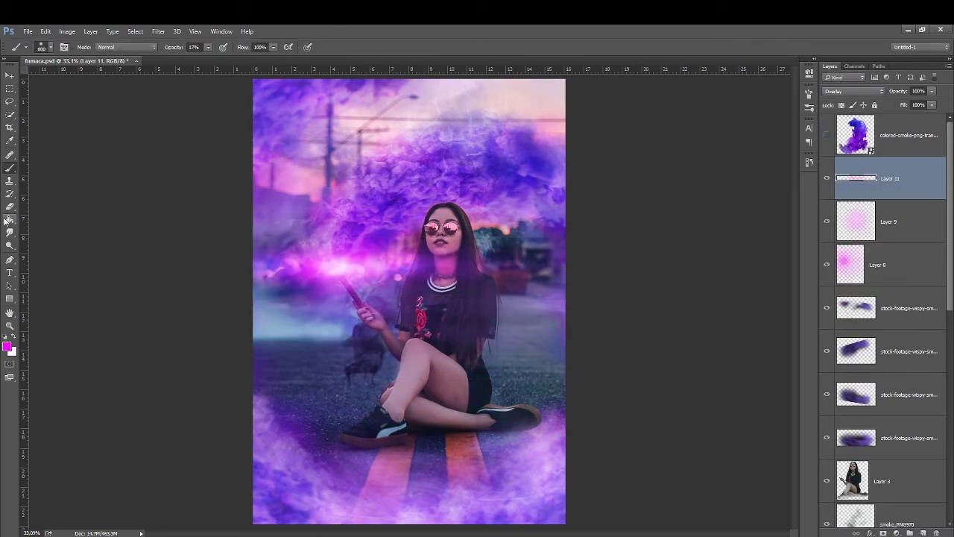
pyautogui.hotkey('ctrl', 'shift', 'alt', 'n')
pyautogui.hotkey('ctrl', 's')
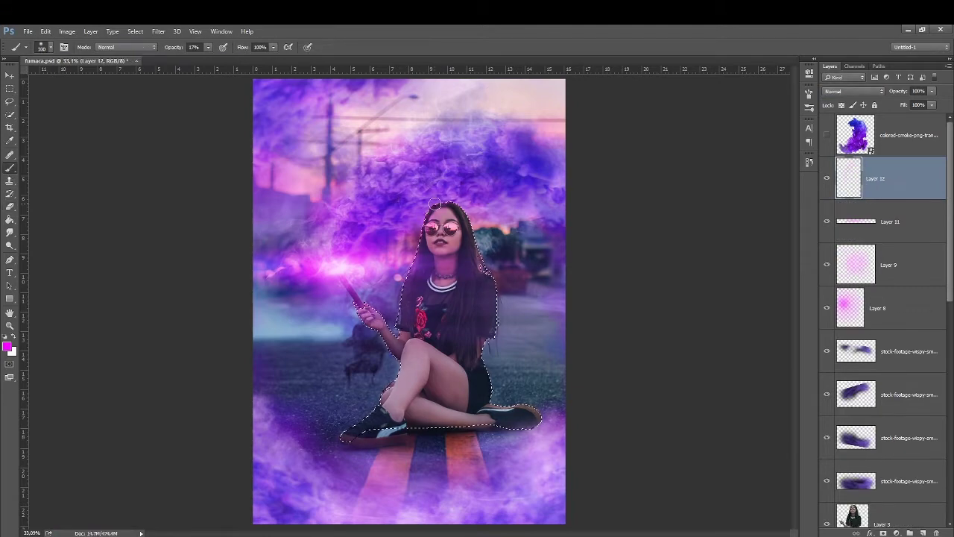
# Step: Paint a magenta rim light along the girl's hair and legs at 12% brush opacity
pyautogui.scroll(5, 426, 259)
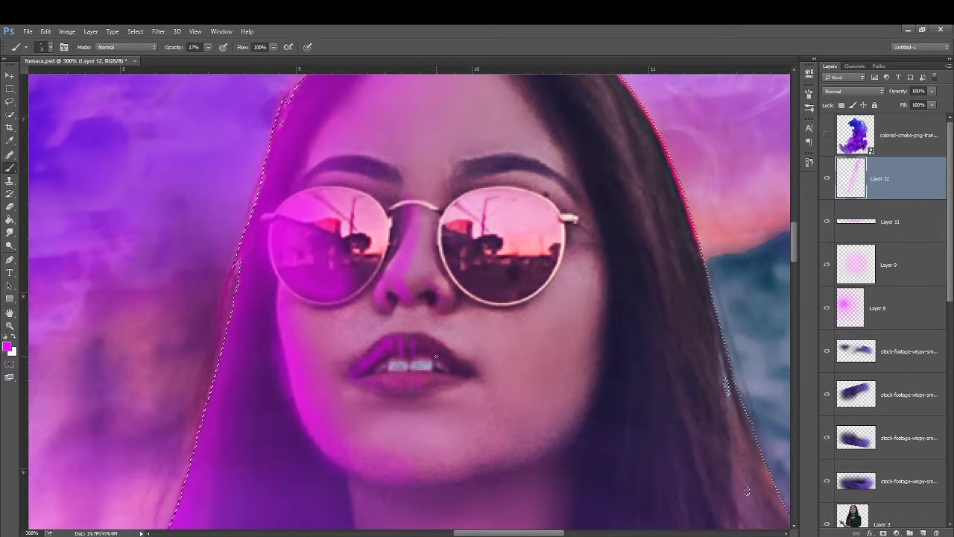
pyautogui.scroll(-3, 326, 434)
pyautogui.scroll(-3, 419, 441)
pyautogui.scroll(-2, 420, 441)
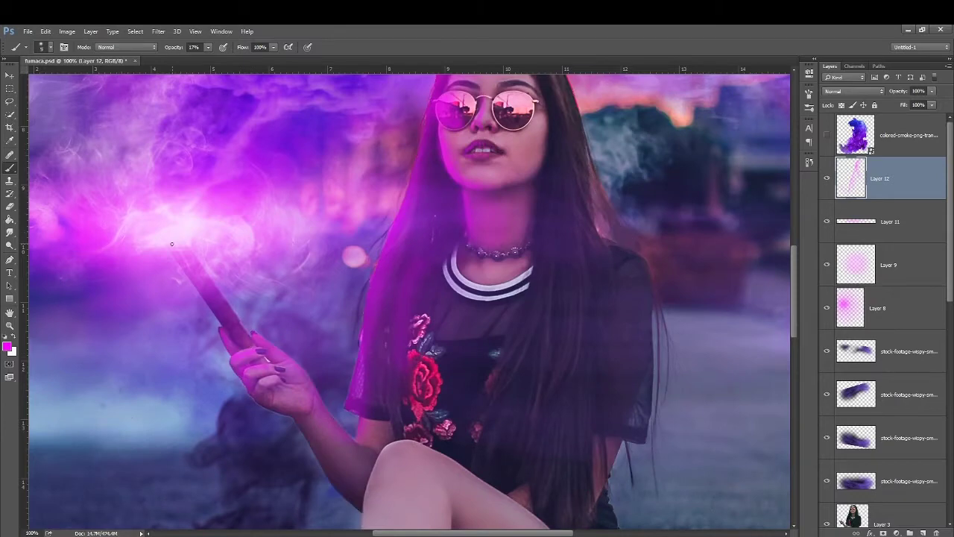
pyautogui.rightClick(518, 346)
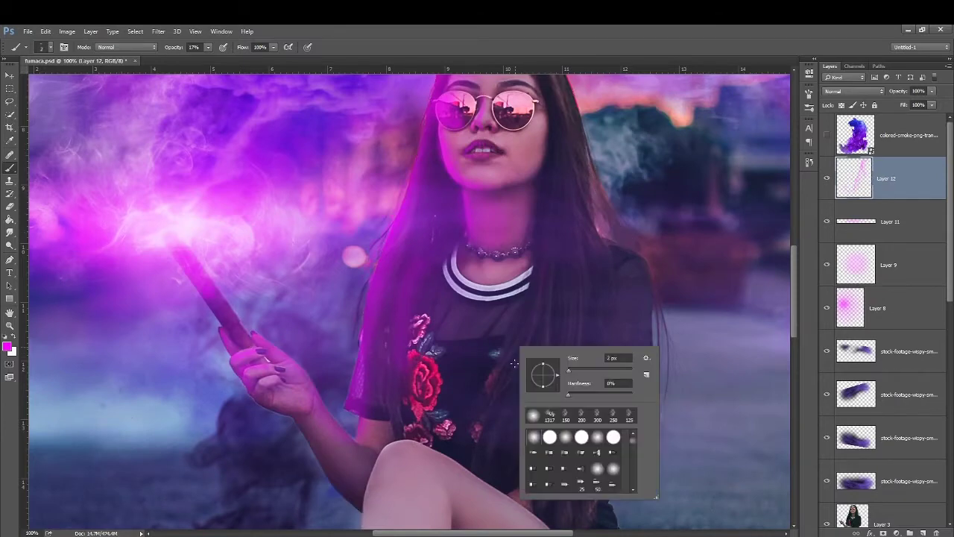
pyautogui.scroll(3, 562, 255)
pyautogui.press('1')
pyautogui.press('2')
pyautogui.scroll(-3, 557, 418)
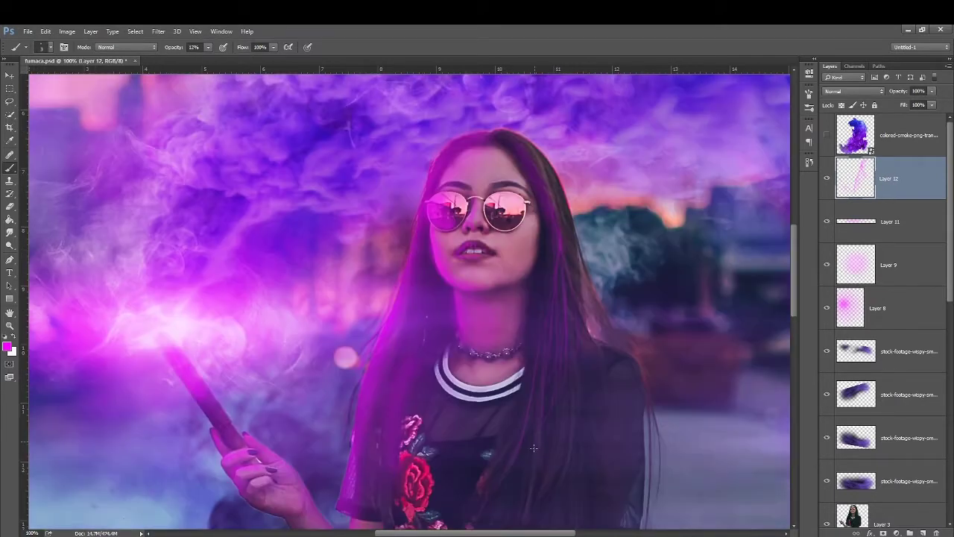
pyautogui.scroll(-3, 544, 369)
pyautogui.scroll(-2, 447, 357)
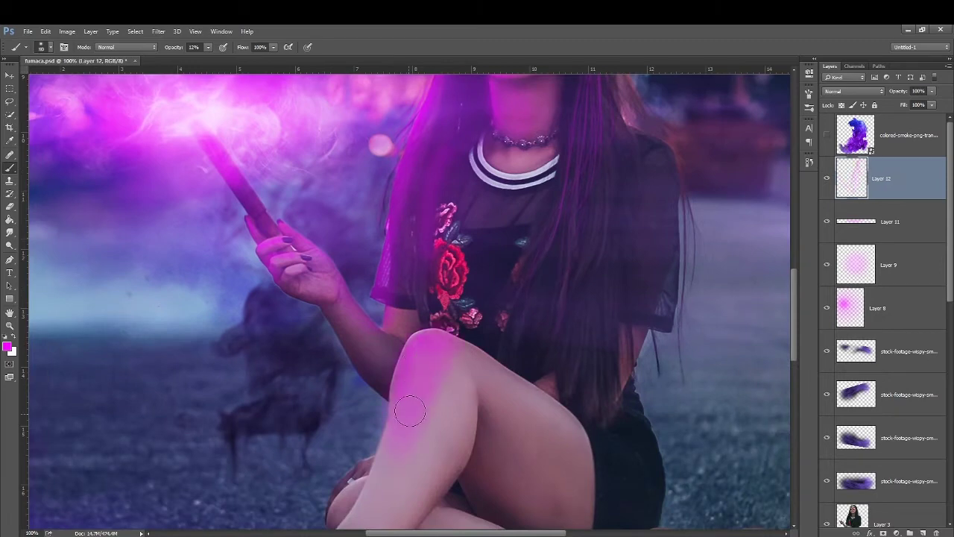
pyautogui.scroll(-3, 410, 411)
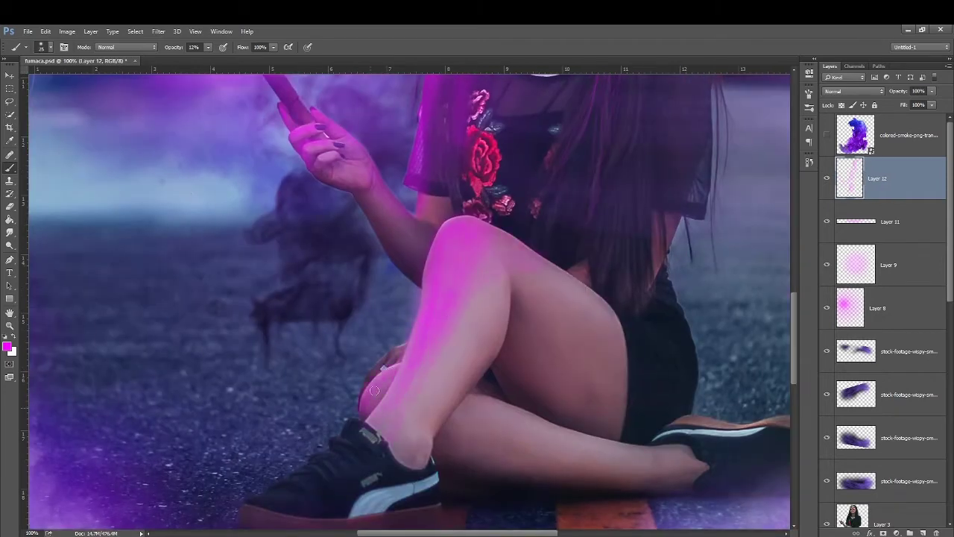
pyautogui.hotkey('ctrl', '0')
# Step: Duplicate the rim light as a weaker Screen copy, save, and select smoke_PNG970
pyautogui.hotkey('ctrl', 'j')
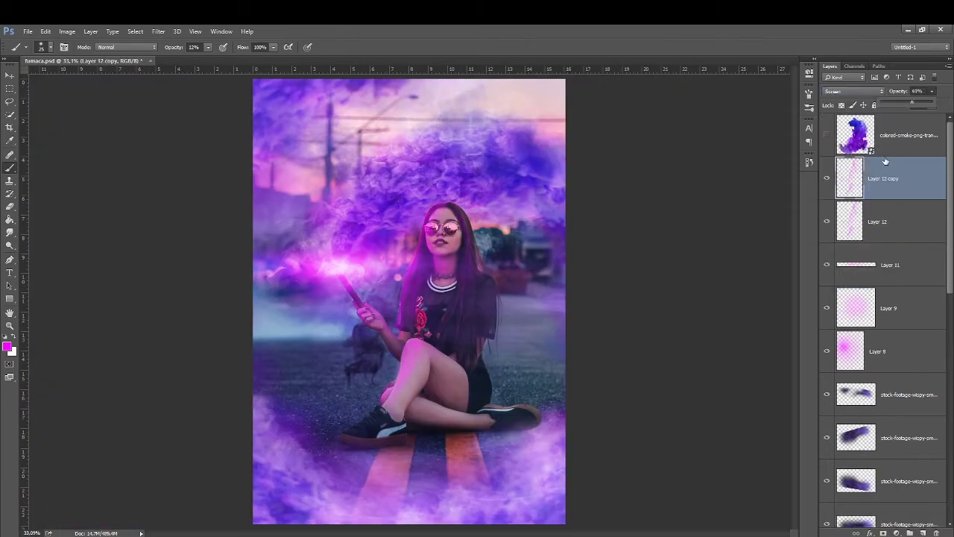
pyautogui.moveTo(907, 104); pyautogui.dragTo(920, 106)
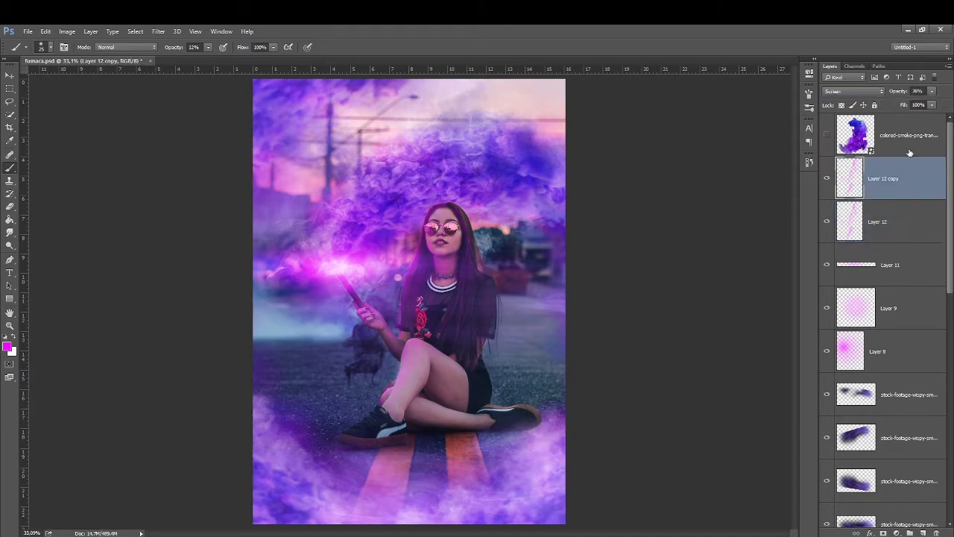
pyautogui.keyDown('shift'); pyautogui.click(921, 353); pyautogui.keyUp('shift')
pyautogui.hotkey('ctrl', 's')
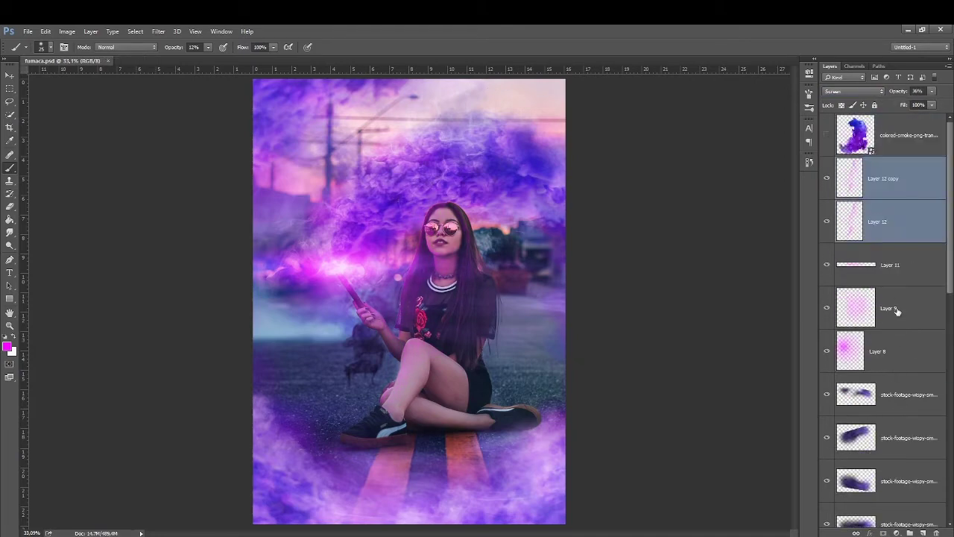
pyautogui.scroll(-5, 894, 370)
pyautogui.click(898, 368)
# Step: Tint the smoke layer magenta with Hue/Saturation and move it up and right
pyautogui.hotkey('ctrl', 'u')
pyautogui.moveTo(820, 419); pyautogui.dragTo(798, 420)
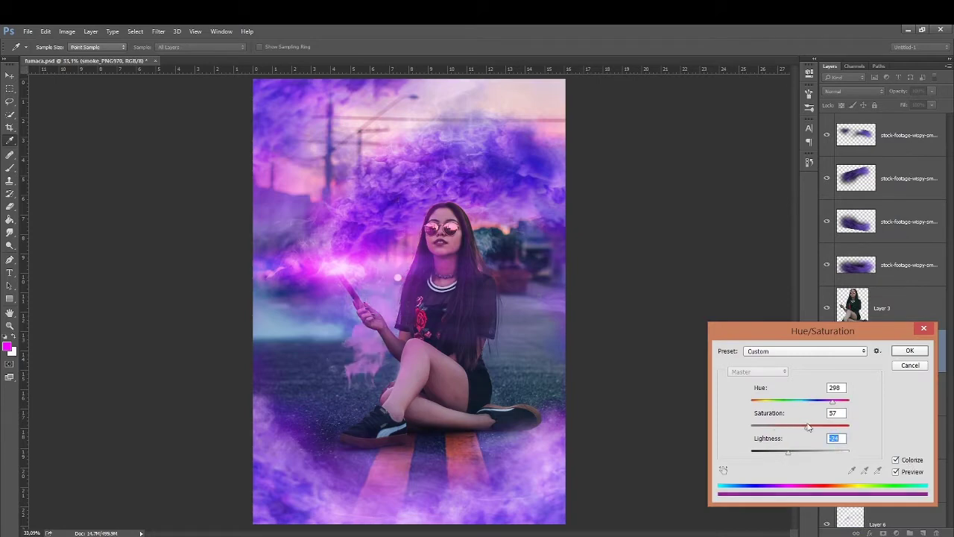
pyautogui.press('Return')
pyautogui.hotkey('ctrl', 't')
pyautogui.moveTo(443, 270); pyautogui.dragTo(497, 230)
pyautogui.press('Return')
# Step: Duplicate the smoke, hide the copy, and set the original smoke to Lighten blend
pyautogui.hotkey('ctrl', 'j')
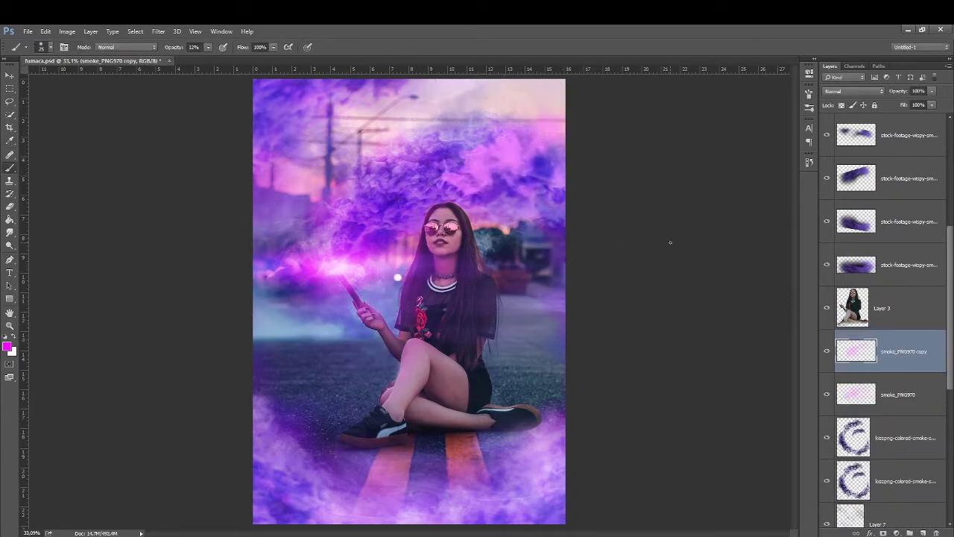
pyautogui.click(826, 351)
pyautogui.click(899, 394)
pyautogui.click(854, 91)
pyautogui.click(832, 144)
# Step: Make another smoke copy and set its blend mode to Linear Burn
pyautogui.hotkey('ctrl', 'j')
pyautogui.click(854, 91)
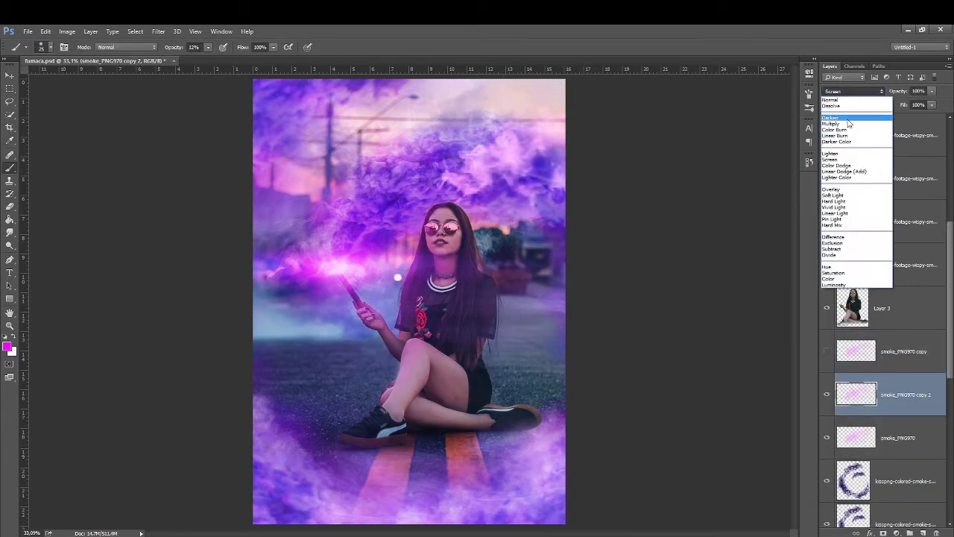
pyautogui.click(850, 143)
pyautogui.press('e')
# Step: Add two more smoke copies, rotate the newest one, and blend it as Screen
pyautogui.hotkey('ctrl', 'j')
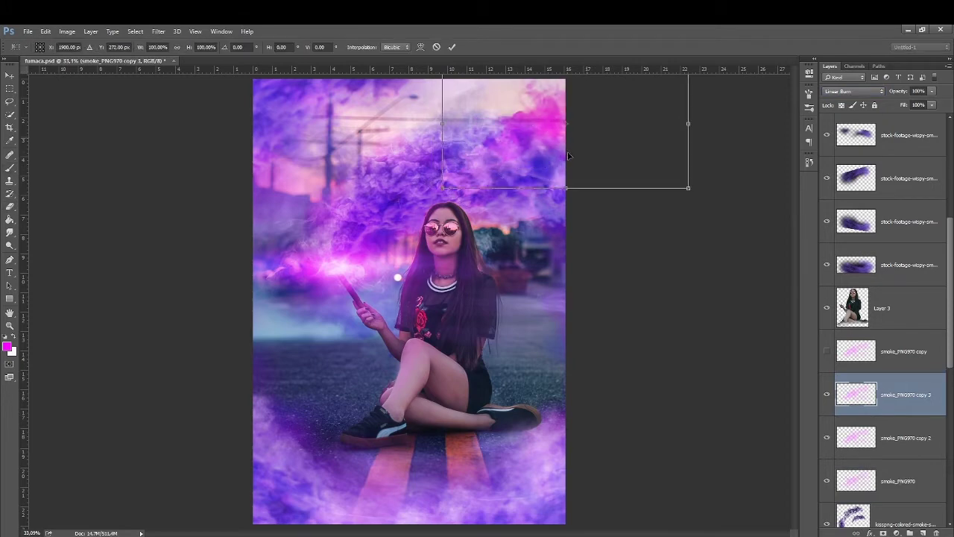
pyautogui.hotkey('ctrl', 'j')
pyautogui.hotkey('ctrl', 't')
pyautogui.moveTo(678, 187); pyautogui.dragTo(666, 216)
pyautogui.press('Return')
pyautogui.hotkey('alt', 'shift', 's')
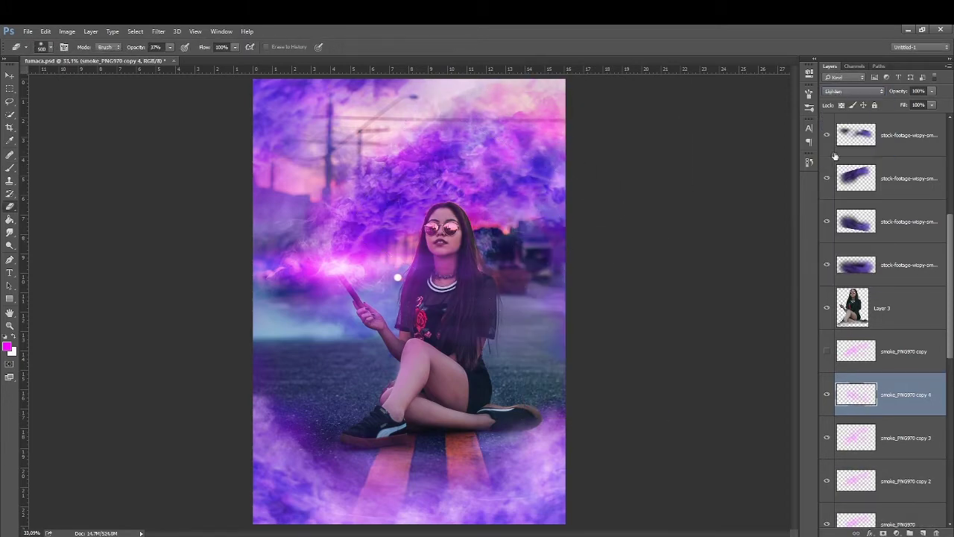
# Step: Add smoke copies rotated toward the lower right and flipped around the girl
pyautogui.hotkey('ctrl', 'j')
pyautogui.hotkey('ctrl', 't')
pyautogui.moveTo(639, 488)
pyautogui.mouseDown()
pyautogui.moveTo(543, 447)
pyautogui.moveTo(477, 481)
pyautogui.mouseUp()
pyautogui.press('Return')
pyautogui.hotkey('ctrl', 'j')
pyautogui.hotkey('ctrl', 't')
pyautogui.rightClick(519, 250)
pyautogui.click(559, 421)
pyautogui.press('Return')
# Step: Add another smoke copy, then set a layer two steps down to Screen blend
pyautogui.press('e')
pyautogui.hotkey('ctrl', 'j')
pyautogui.hotkey('ctrl', 't')
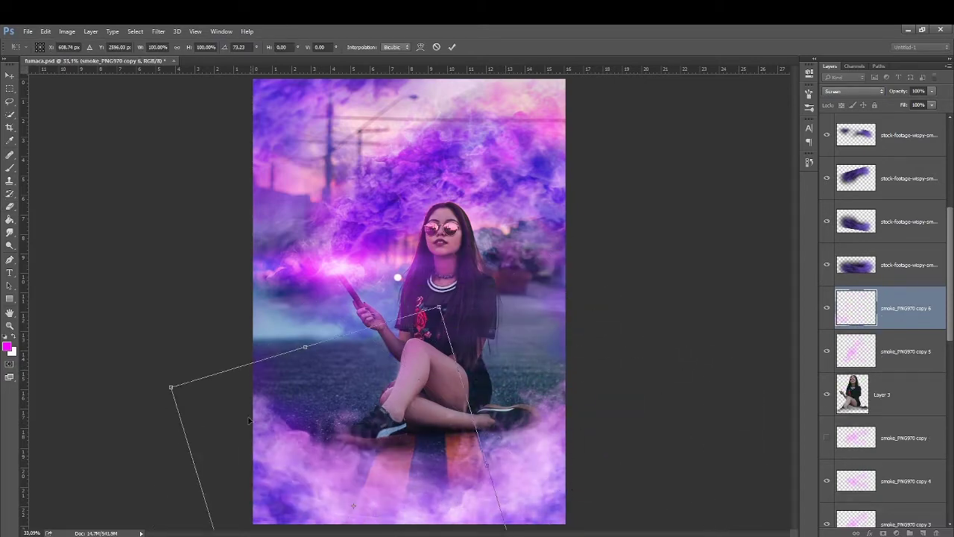
pyautogui.press('Return')
pyautogui.hotkey('alt', '[')
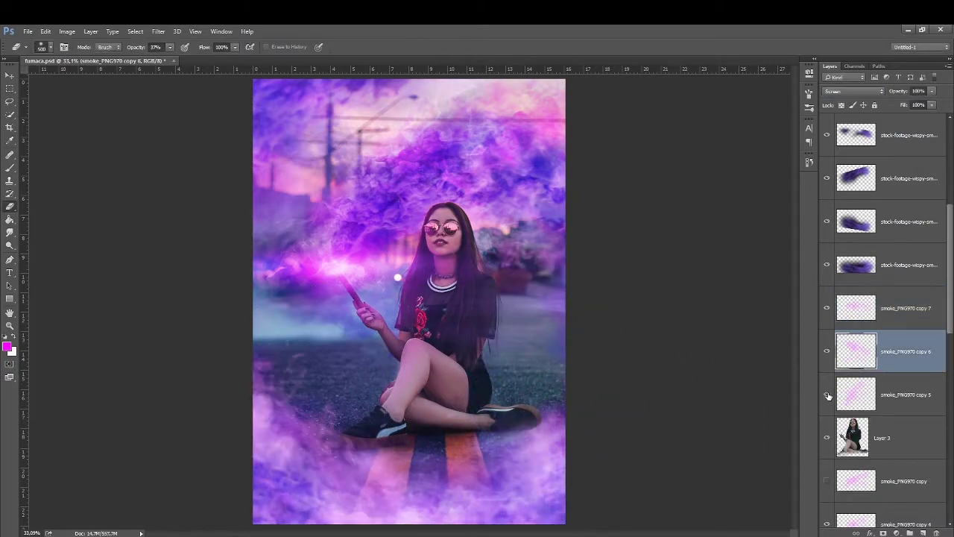
pyautogui.hotkey('alt', '[')
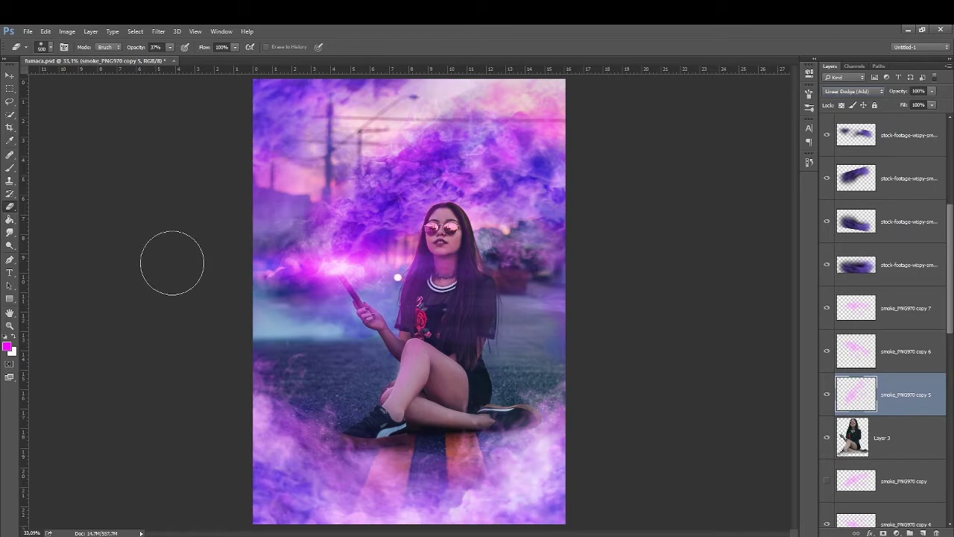
pyautogui.hotkey('shift', '-')
pyautogui.hotkey('shift', '-')
# Step: Add two smoke copies, one turned toward the lower left, one along the left side
pyautogui.hotkey('ctrl', 'j')
pyautogui.hotkey('ctrl', 't')
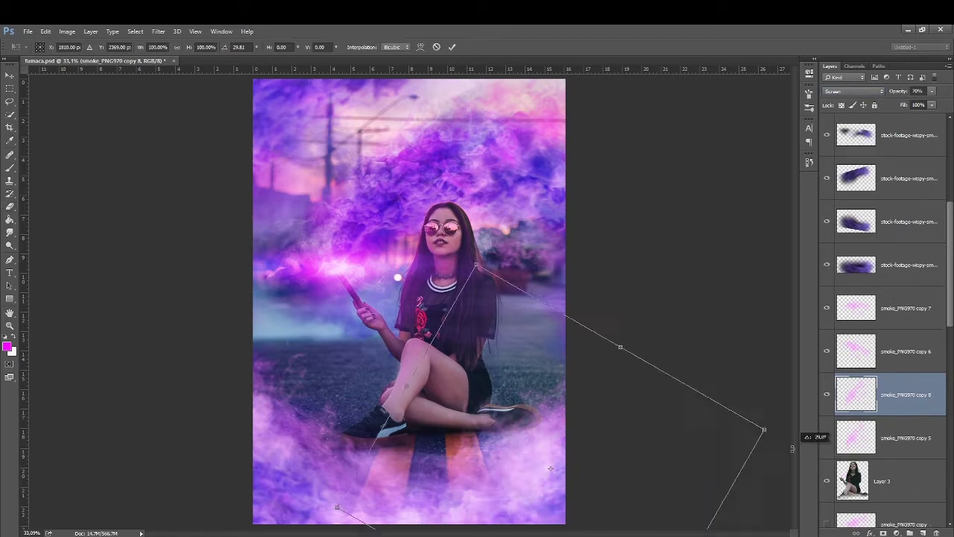
pyautogui.moveTo(618, 341); pyautogui.dragTo(618, 383)
pyautogui.press('Return')
pyautogui.hotkey('ctrl', 'j')
pyautogui.hotkey('ctrl', 't')
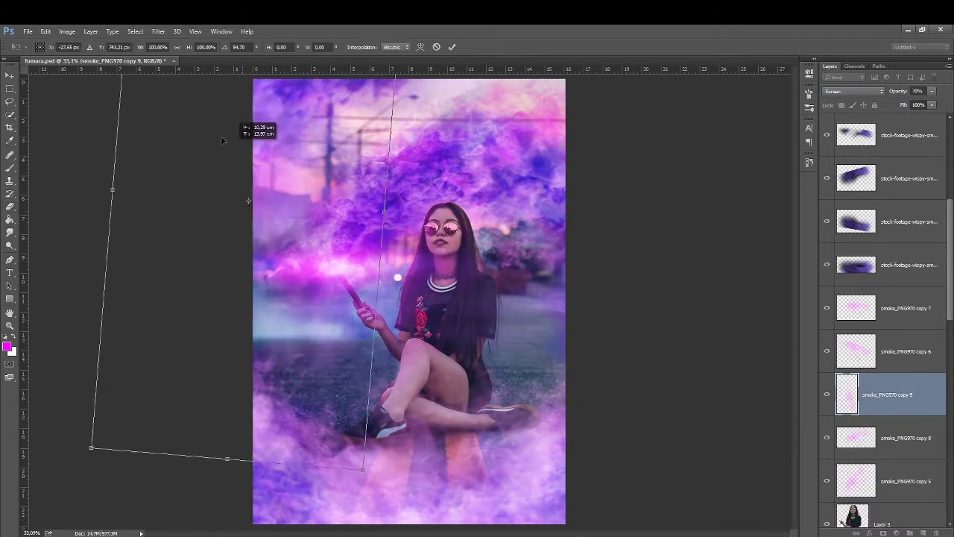
pyautogui.moveTo(221, 135); pyautogui.dragTo(241, 97)
pyautogui.press('Return')
# Step: Shrink a smoke copy onto the glowing stick, blend it Color Dodge, and apply Levels
pyautogui.hotkey('ctrl', 'j')
pyautogui.hotkey('ctrl', 't')
pyautogui.moveTo(547, 333); pyautogui.dragTo(362, 267)
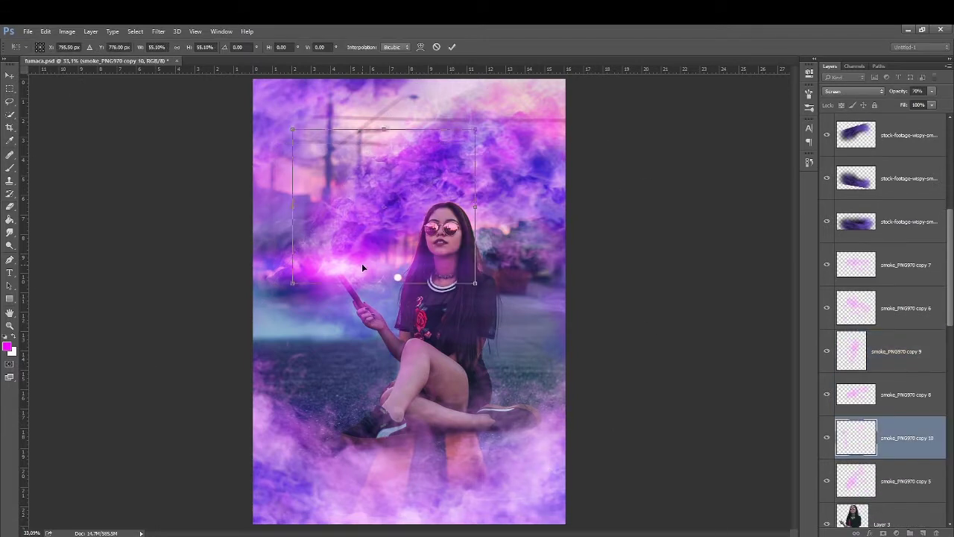
pyautogui.hotkey('shift', 'alt', 'd')
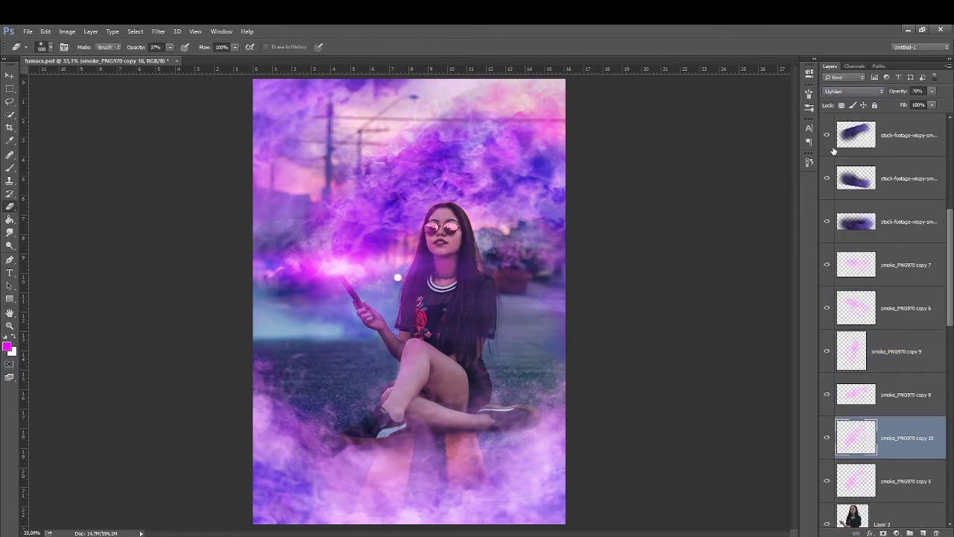
pyautogui.hotkey('ctrl', 'l')
pyautogui.press('Return')
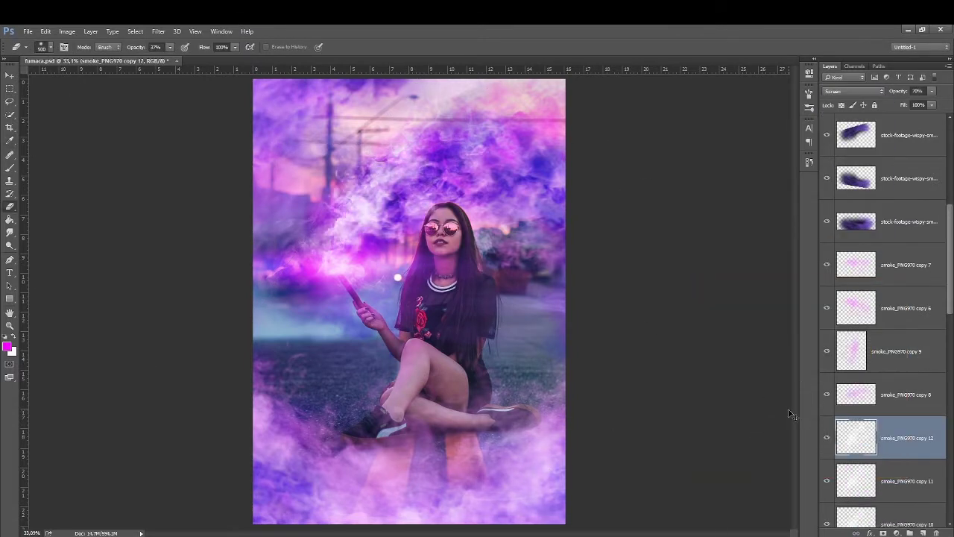
# Step: Group the smoke layers, merge a copy of the group, and duplicate the merged layer
pyautogui.hotkey('ctrl', 'j')
pyautogui.scroll(10, 887, 298)
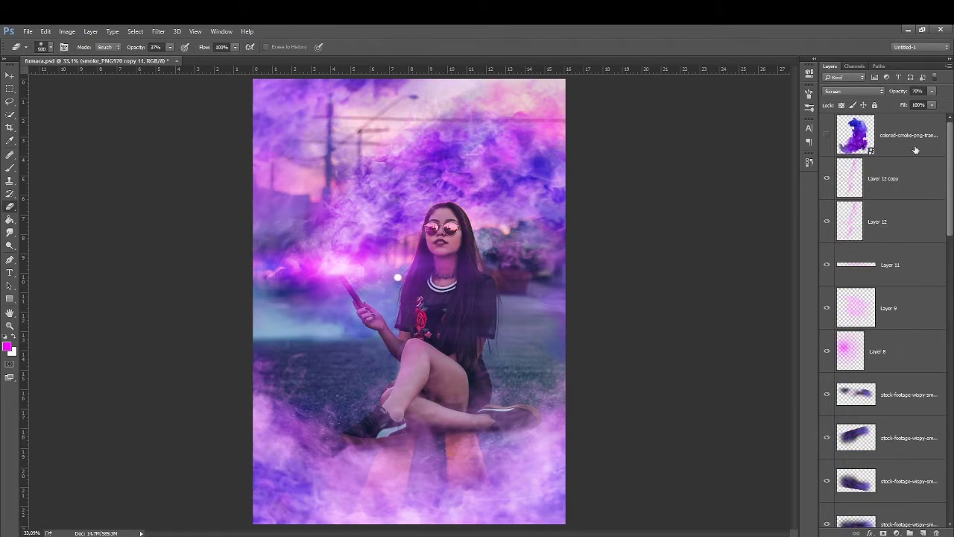
pyautogui.keyDown('shift'); pyautogui.click(857, 395); pyautogui.keyUp('shift')
pyautogui.hotkey('ctrl', 'g')
pyautogui.hotkey('ctrl', 'j')
pyautogui.hotkey('ctrl', 'e')
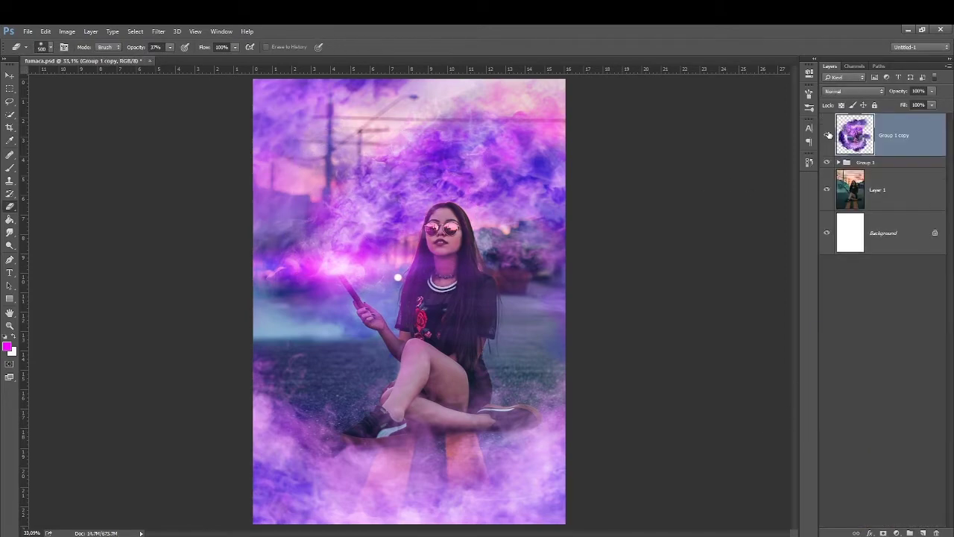
pyautogui.press('c')
pyautogui.hotkey('ctrl', 'j')
pyautogui.click(67, 31)
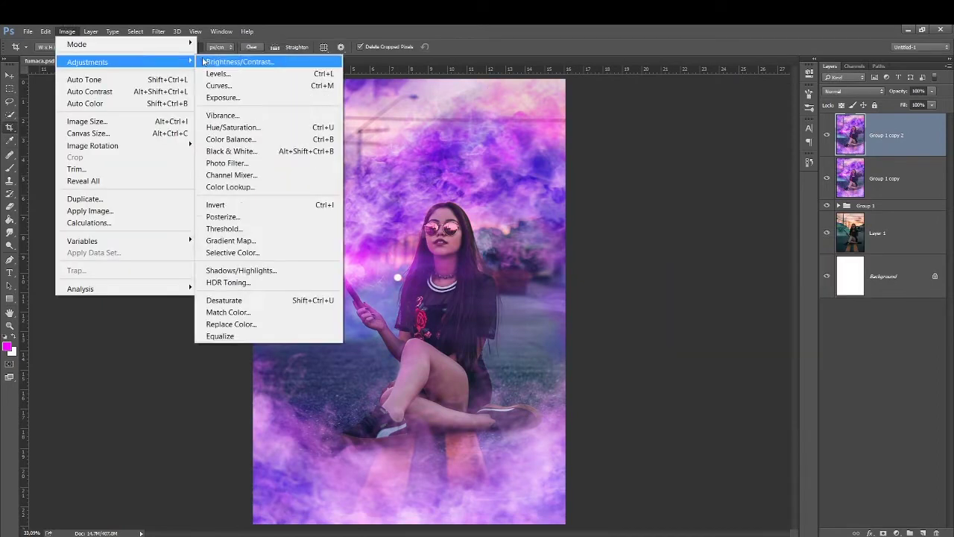
# Step: Turn the smoke copy grayscale with Black & White, darken it, and set Luminosity blend
pyautogui.click(231, 150)
pyautogui.moveTo(783, 255); pyautogui.dragTo(796, 257)
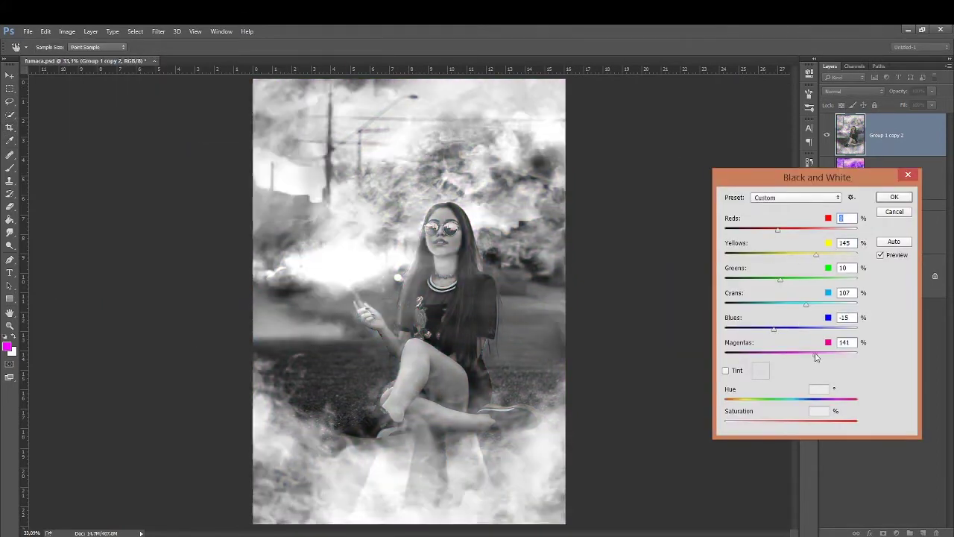
pyautogui.press('Return')
pyautogui.click(67, 32)
pyautogui.click(239, 62)
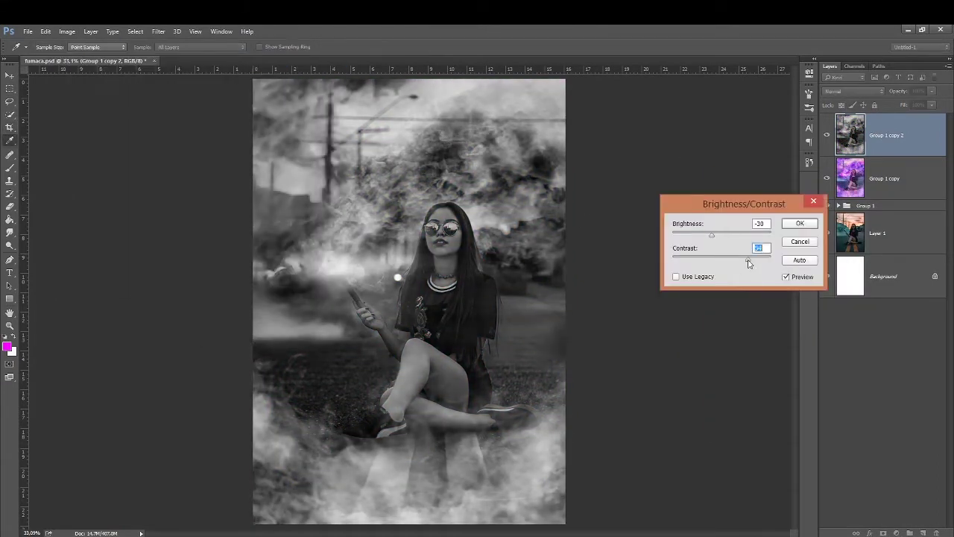
pyautogui.press('Return')
pyautogui.hotkey('alt', 'shift', 'y')
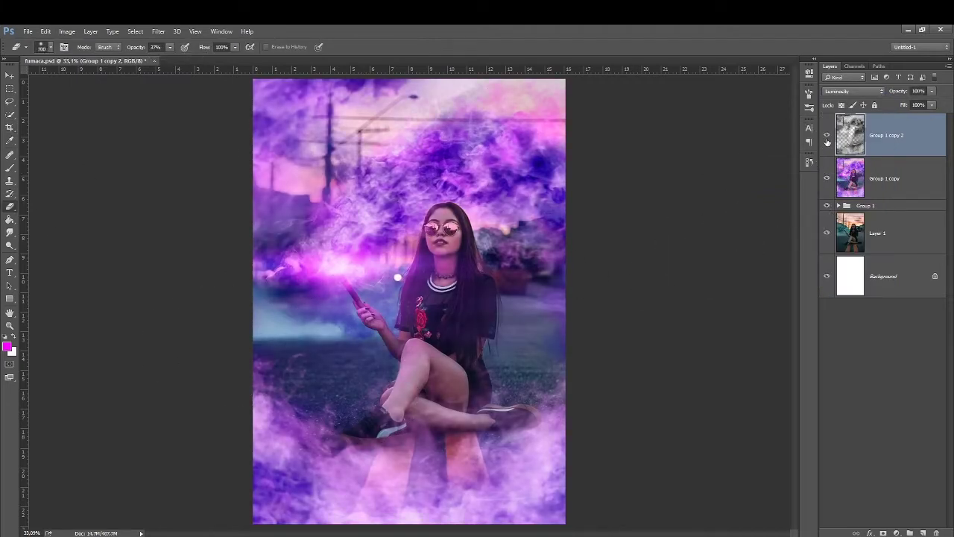
# Step: Merge the luminosity copy down, compare with the layer hidden, and duplicate the result
pyautogui.hotkey('ctrl', 'e')
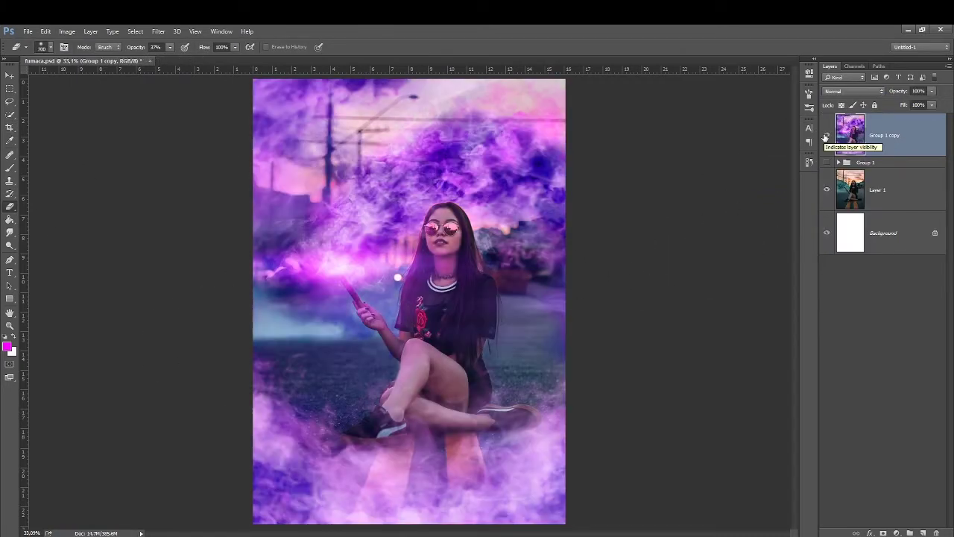
pyautogui.click(826, 136)
pyautogui.hotkey('ctrl', 'j')
pyautogui.click(896, 533)
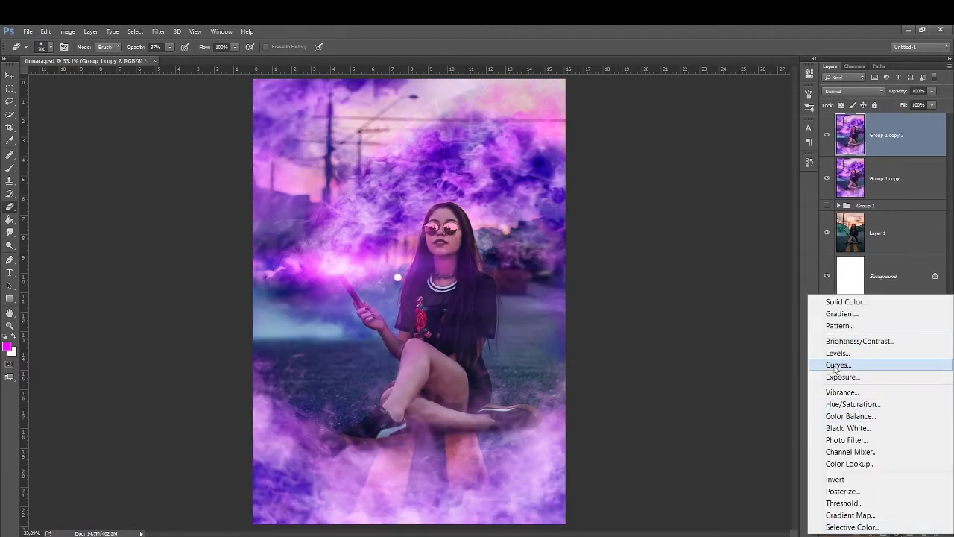
# Step: Add Curves lowering blue and Color Balance pushing shadows toward yellow
pyautogui.click(838, 365)
pyautogui.moveTo(756, 154); pyautogui.dragTo(732, 182)
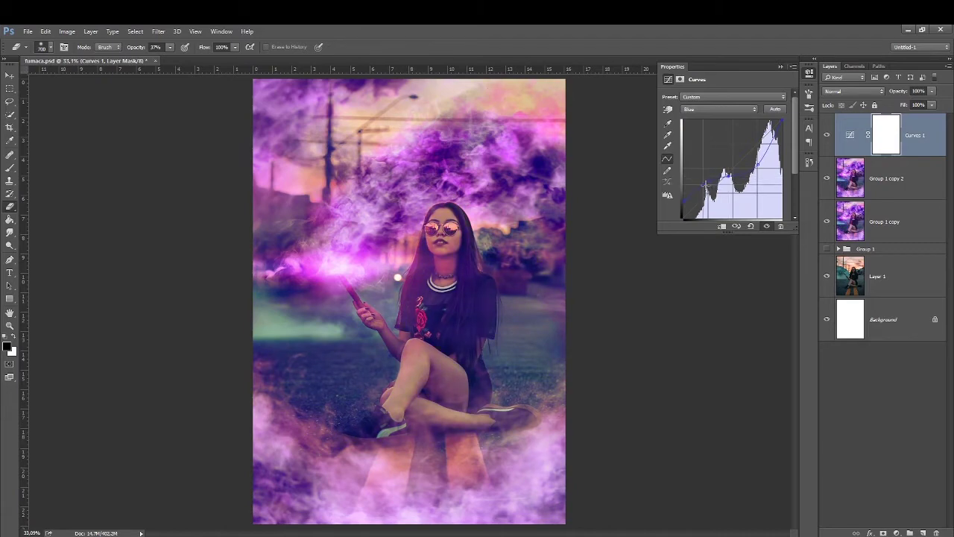
pyautogui.click(897, 532)
pyautogui.click(838, 419)
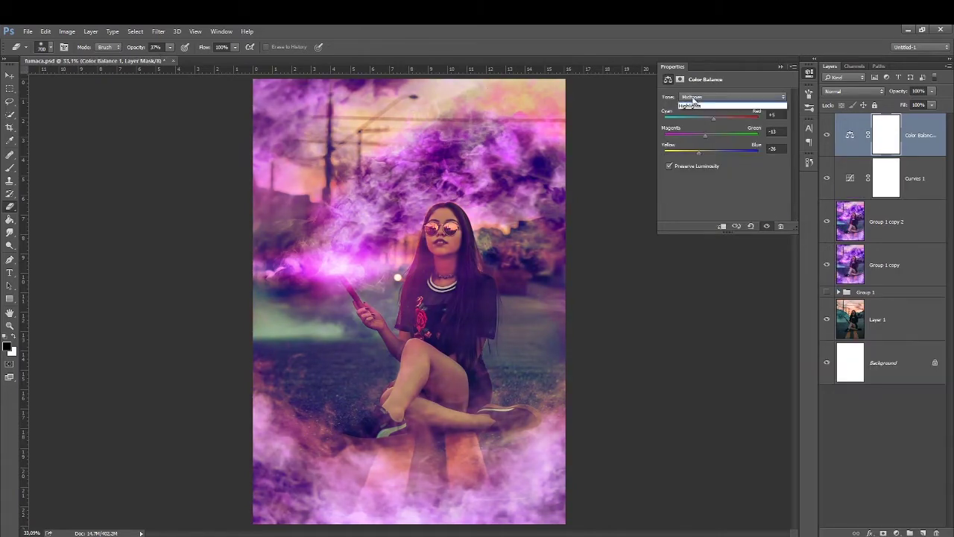
pyautogui.click(693, 100)
pyautogui.moveTo(712, 152); pyautogui.dragTo(706, 153)
pyautogui.moveTo(711, 136); pyautogui.dragTo(709, 136)
pyautogui.click(10, 168)
# Step: Apply a Radial Blur spin to the smoke copy
pyautogui.click(826, 136)
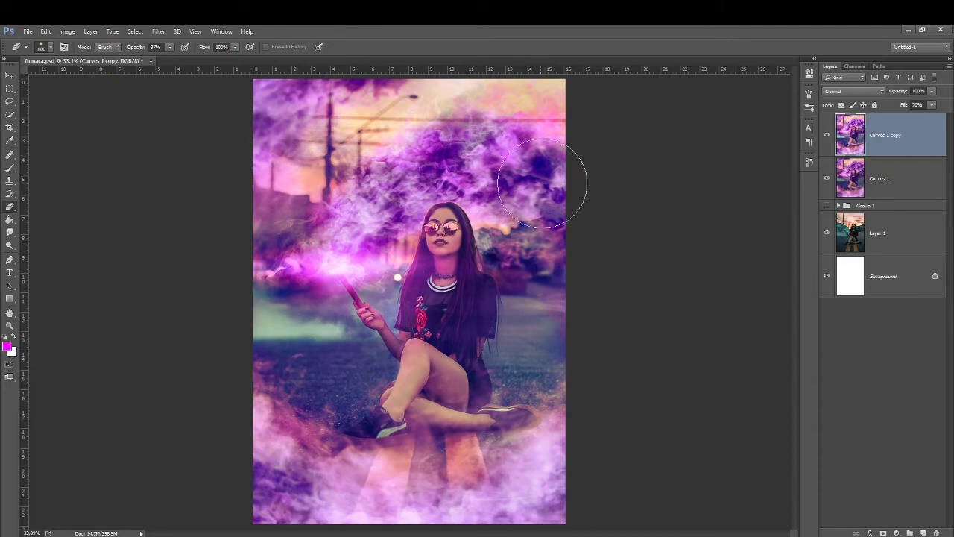
pyautogui.click(158, 31)
pyautogui.click(358, 255)
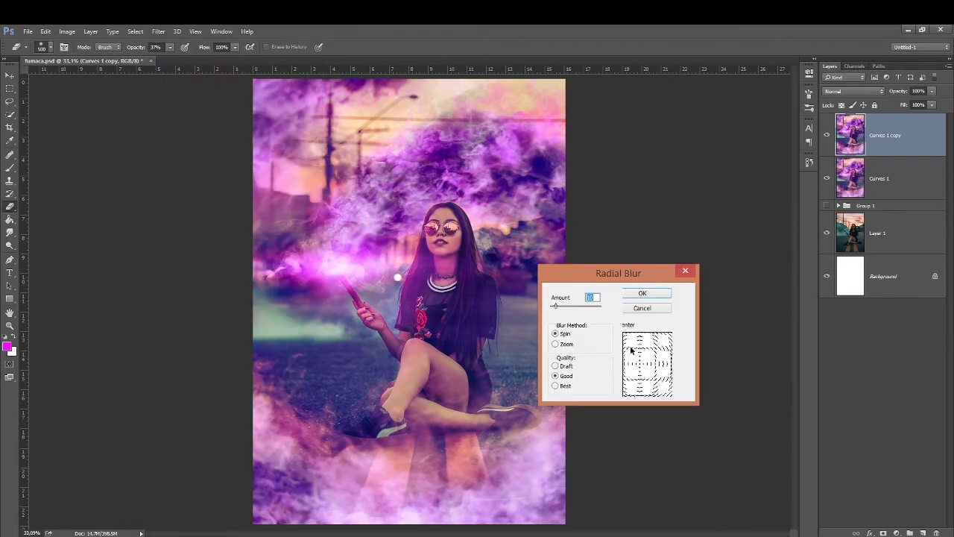
pyautogui.press('Return')
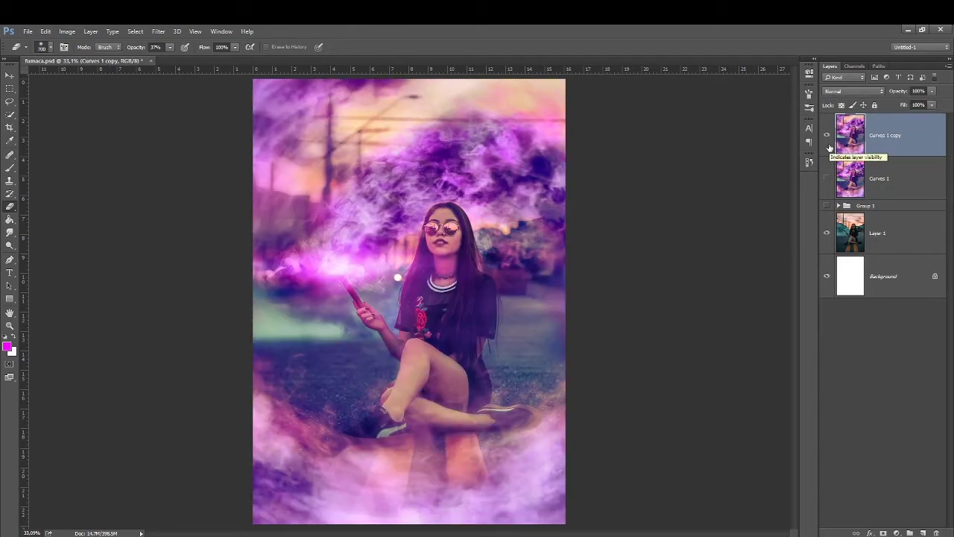
pyautogui.click(10, 170)
pyautogui.rightClick(376, 256)
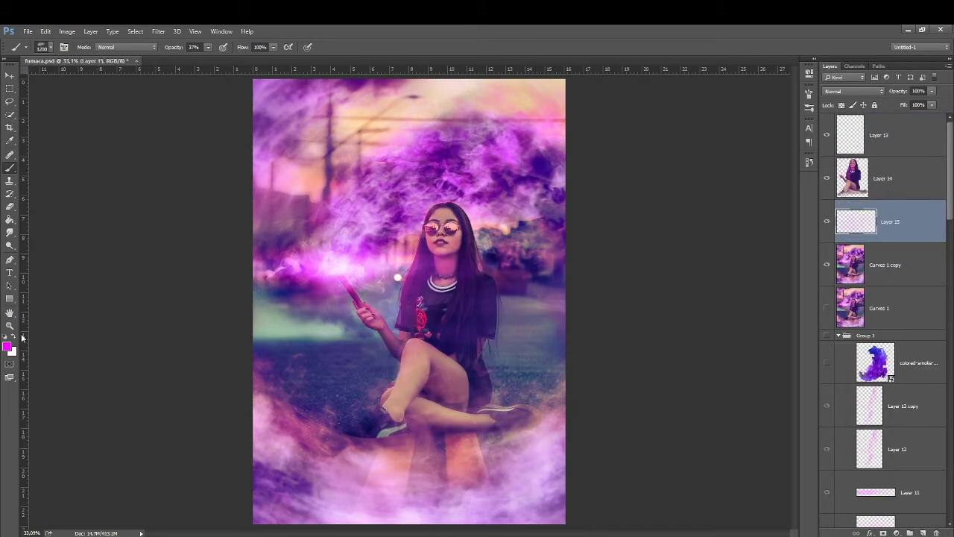
# Step: Stamp light grey and white smoke brushes above the girl's head
pyautogui.click(8, 345)
pyautogui.click(464, 173)
pyautogui.rightClick(402, 285)
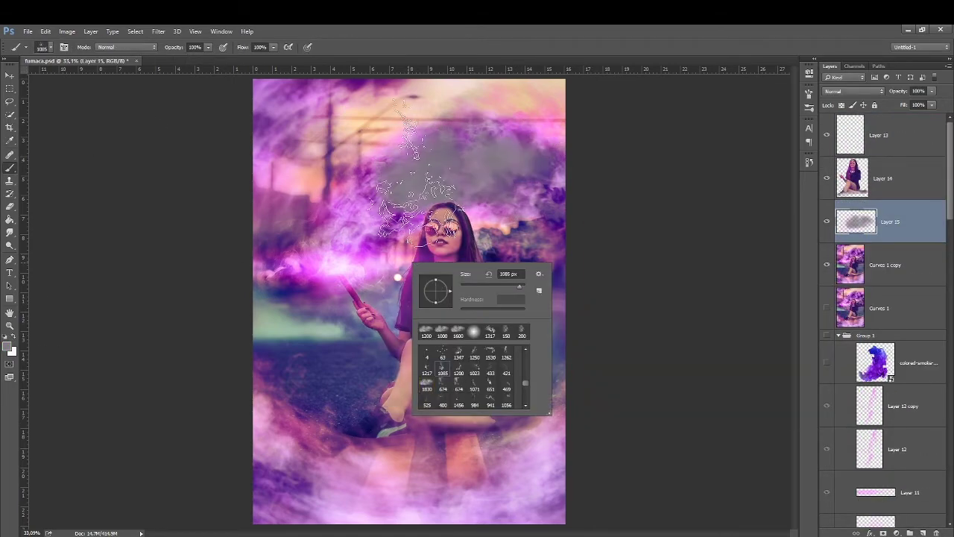
pyautogui.press('Return')
pyautogui.click(446, 163)
pyautogui.rightClick(449, 317)
pyautogui.doubleClick(505, 420)
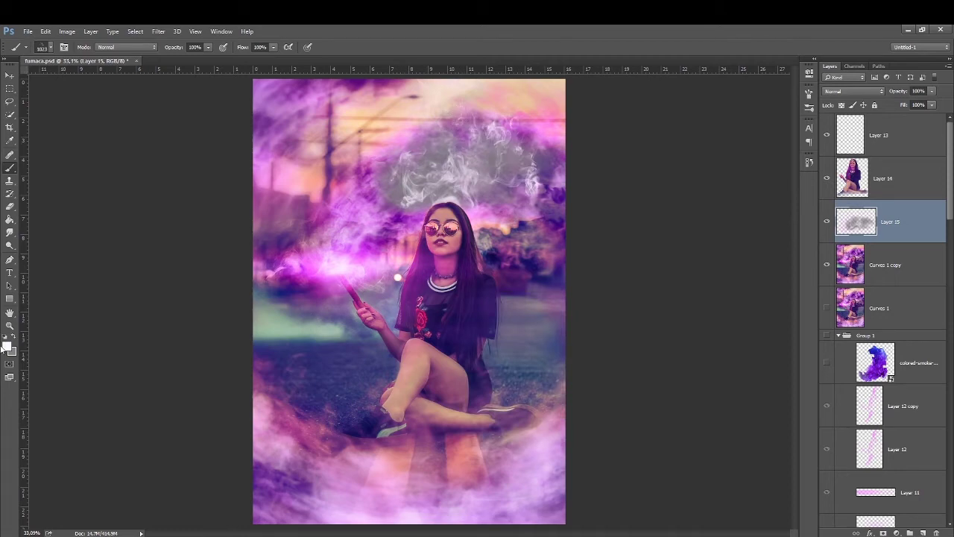
# Step: Pick a light blue colour and stamp blue smoke above the girl's head
pyautogui.click(6, 346)
pyautogui.click(738, 328)
pyautogui.click(827, 248)
pyautogui.rightClick(401, 257)
pyautogui.press('Return')
pyautogui.click(466, 153)
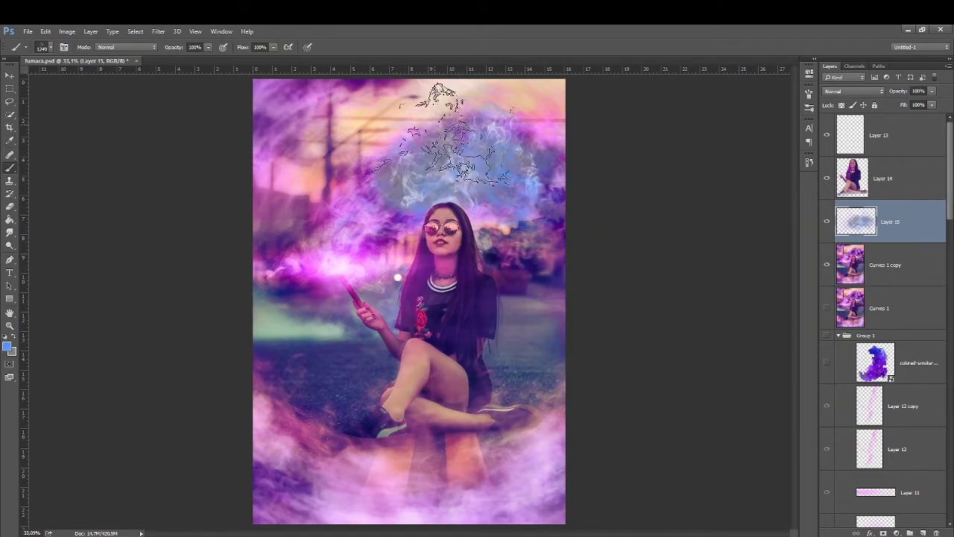
pyautogui.scroll(-6, 853, 91)
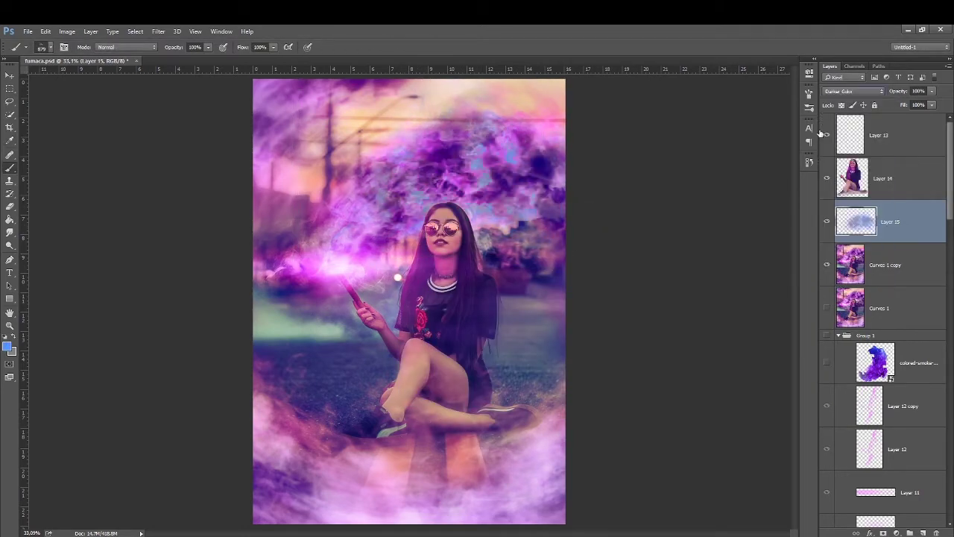
pyautogui.scroll(-8, 820, 133)
# Step: Shift the smoke layer's hue with Hue/Saturation to turn it teal
pyautogui.hotkey('ctrl', 'u')
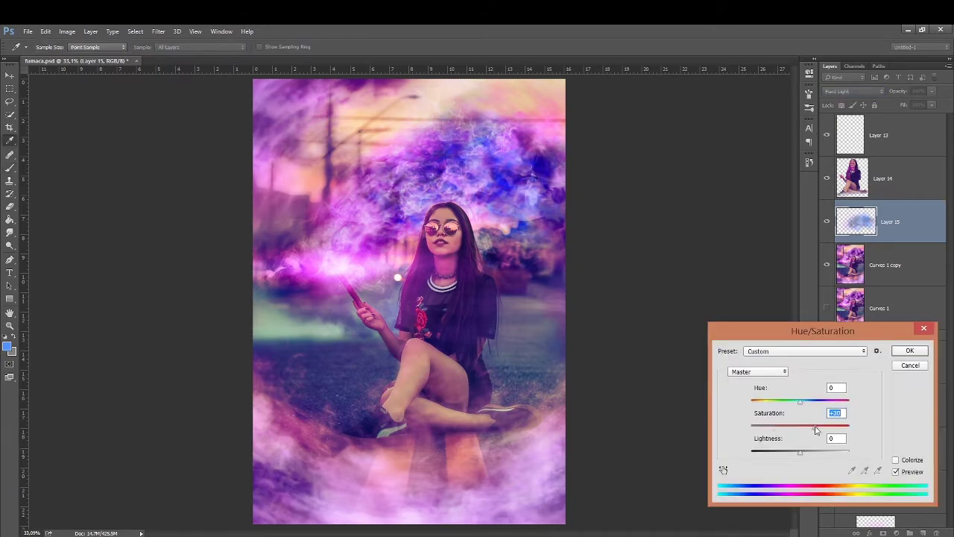
pyautogui.moveTo(796, 406); pyautogui.dragTo(748, 405)
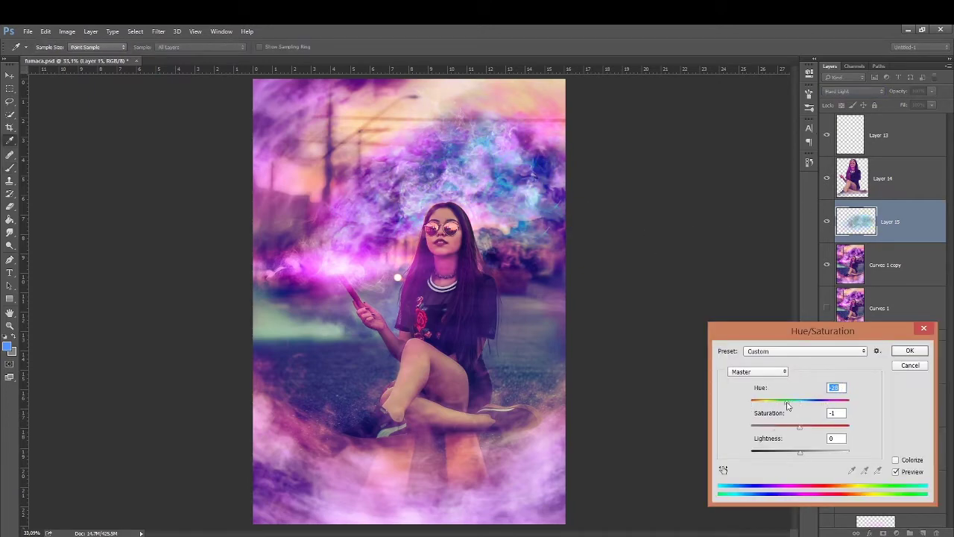
pyautogui.press('Escape')
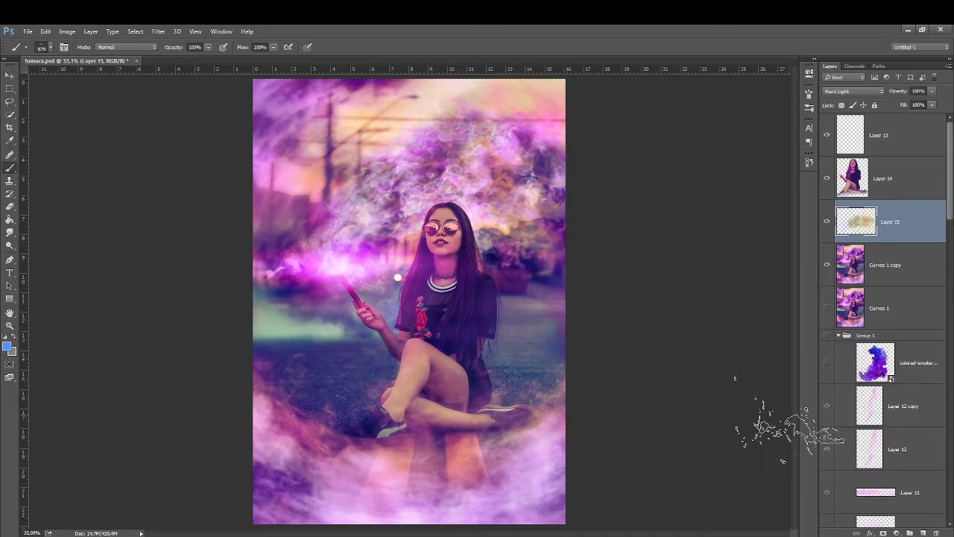
pyautogui.hotkey('ctrl', 'u')
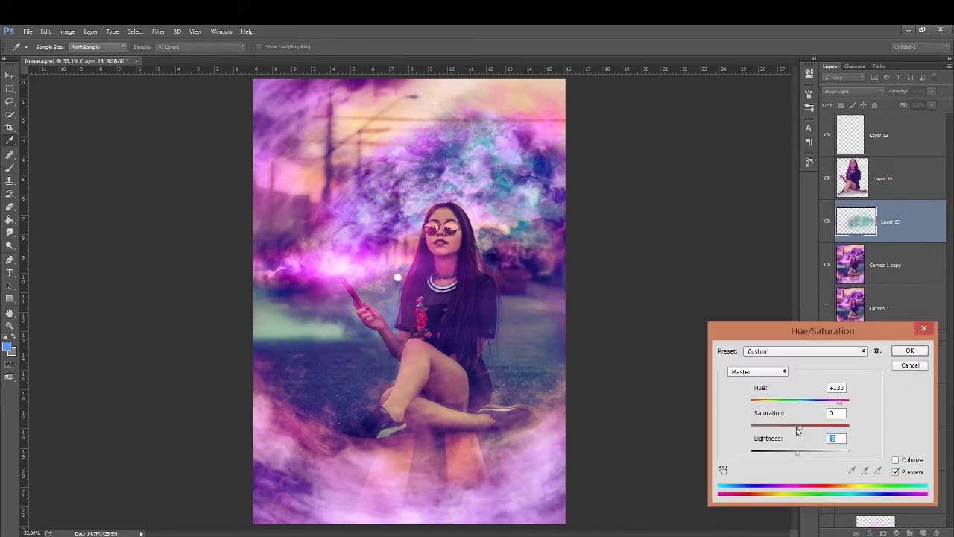
pyautogui.press('Return')
# Step: Duplicate the teal smoke twice, repositioning one copy, then undo a trial merge
pyautogui.hotkey('ctrl', 'j')
pyautogui.hotkey('ctrl', 't')
pyautogui.moveTo(357, 194); pyautogui.dragTo(362, 207)
pyautogui.press('Return')
pyautogui.hotkey('ctrl', 'j')
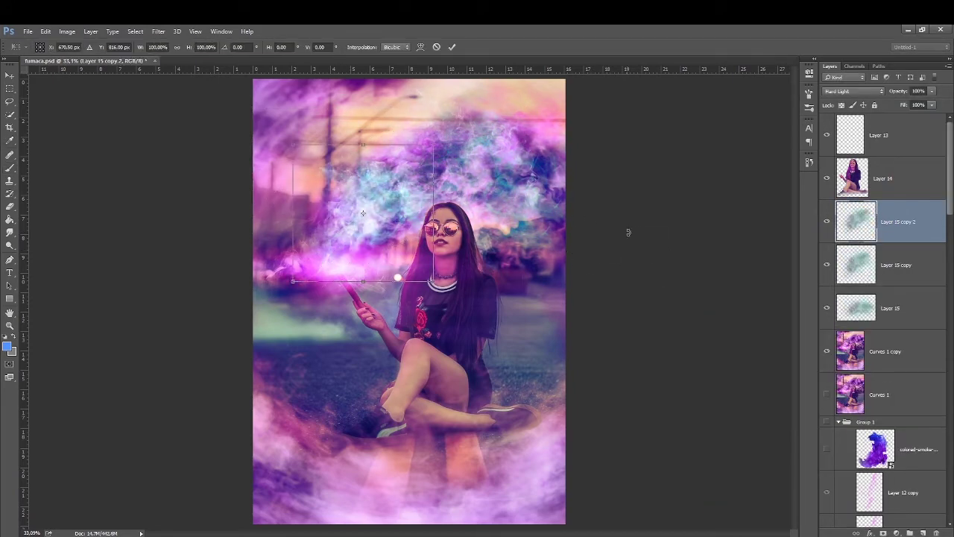
pyautogui.hotkey('ctrl', 't')
pyautogui.press('Return')
pyautogui.hotkey('ctrl', 'e')
pyautogui.press('b')
pyautogui.hotkey('ctrl', 'z')
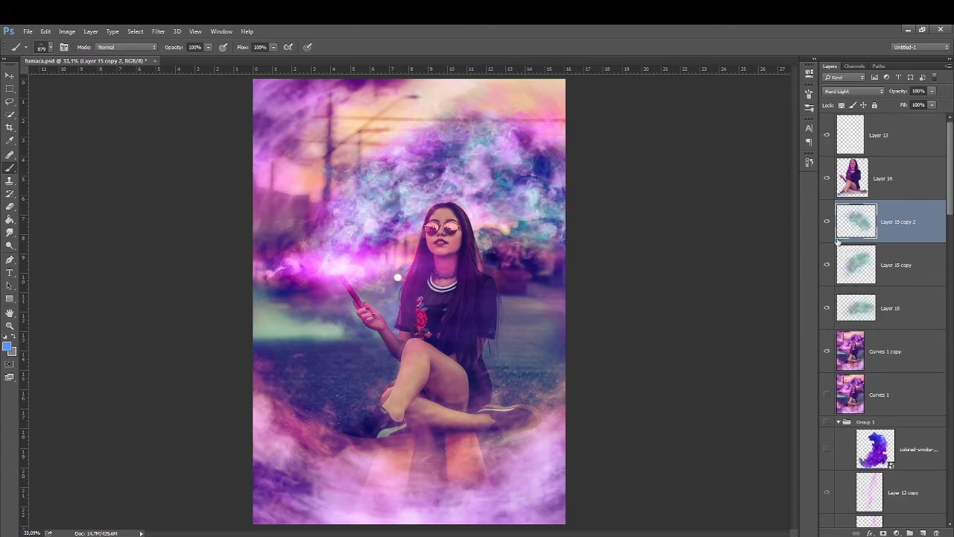
# Step: Toggle smoke copy visibility to compare, then select all the smoke copies
pyautogui.click(826, 221)
pyautogui.click(826, 265)
pyautogui.click(891, 307)
pyautogui.click(826, 265)
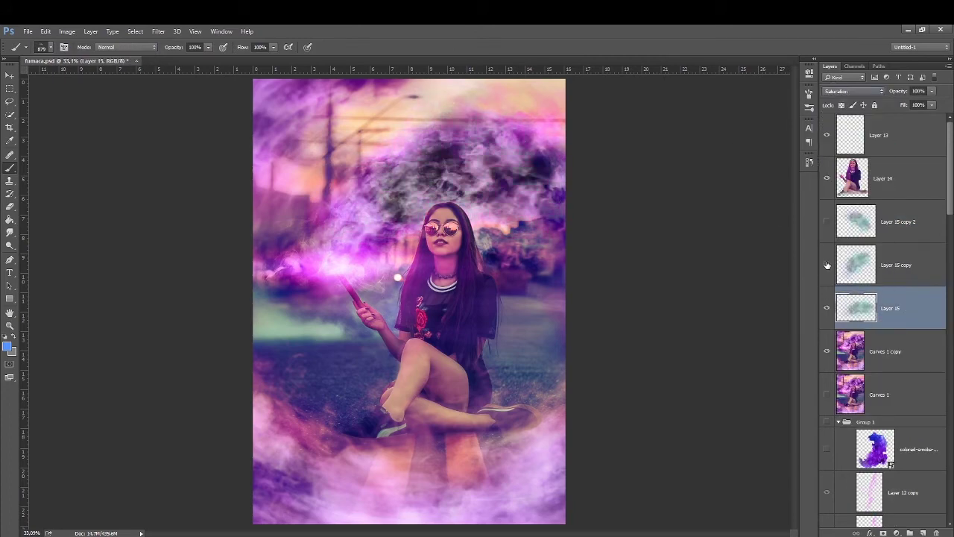
pyautogui.click(826, 265)
pyautogui.click(826, 265)
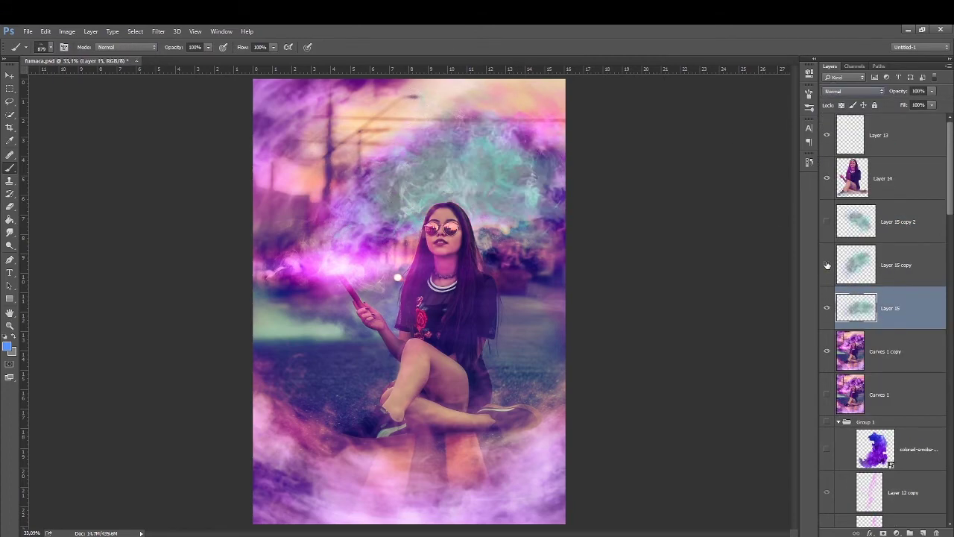
pyautogui.click(826, 222)
pyautogui.keyDown('shift'); pyautogui.click(891, 221); pyautogui.keyUp('shift')
# Step: Duplicate and merge the smoke copies, tint the merged layer pink, and try blend modes
pyautogui.hotkey('ctrl', 'j')
pyautogui.hotkey('ctrl', 'e')
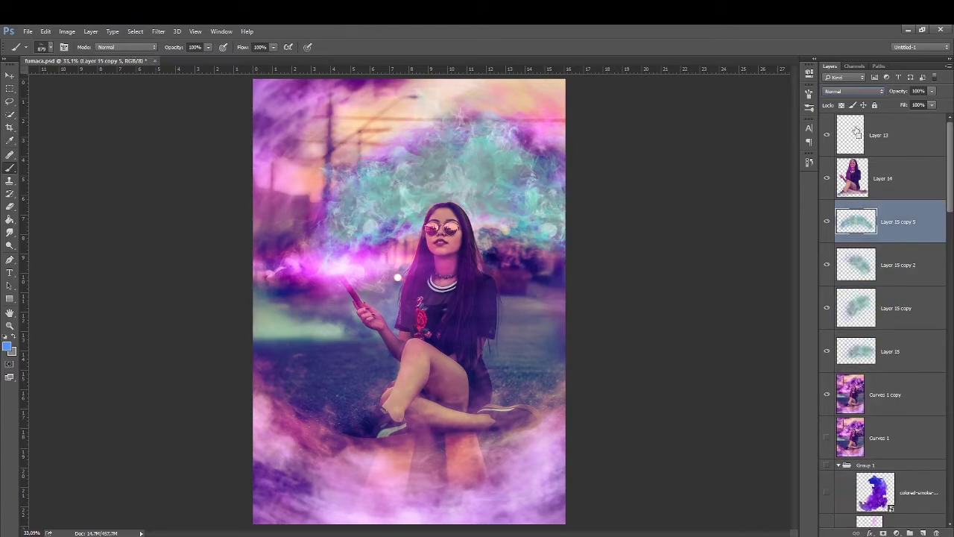
pyautogui.hotkey('ctrl', 'u')
pyautogui.moveTo(810, 406); pyautogui.dragTo(835, 406)
pyautogui.press('Return')
pyautogui.click(853, 91)
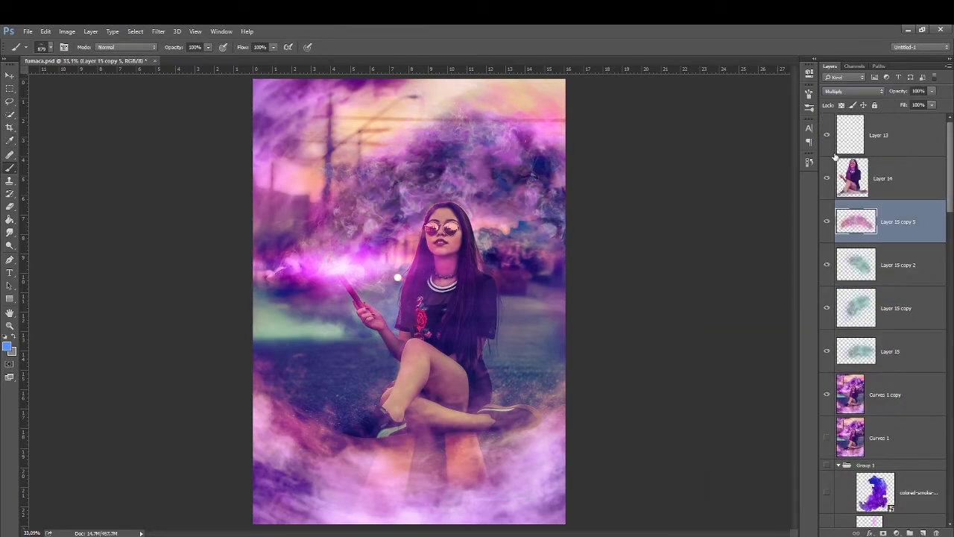
pyautogui.press('Down')
pyautogui.press('Down')
pyautogui.press('Down')
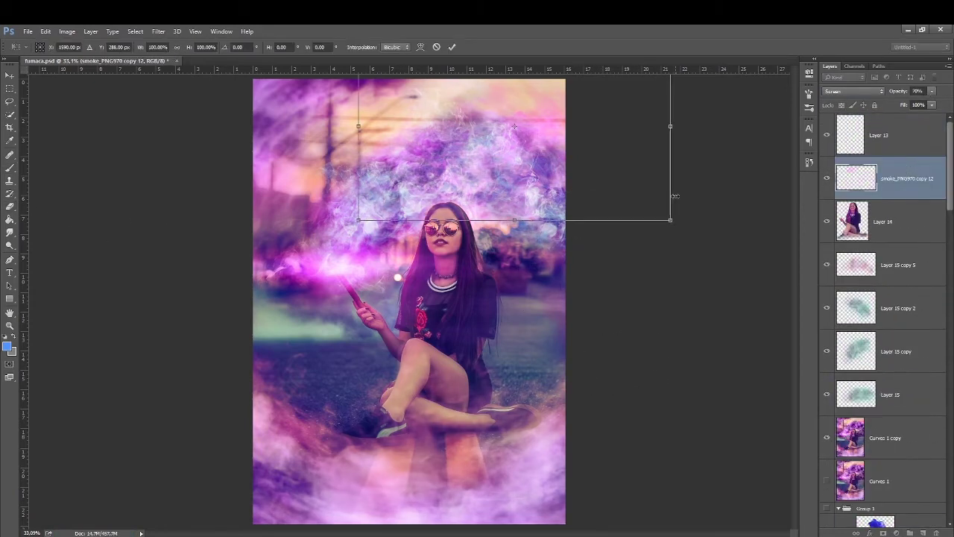
# Step: Commit the placed smoke image and boost its saturation with Hue/Saturation
pyautogui.press('Return')
pyautogui.hotkey('ctrl', 'u')
pyautogui.moveTo(800, 426); pyautogui.dragTo(822, 427)
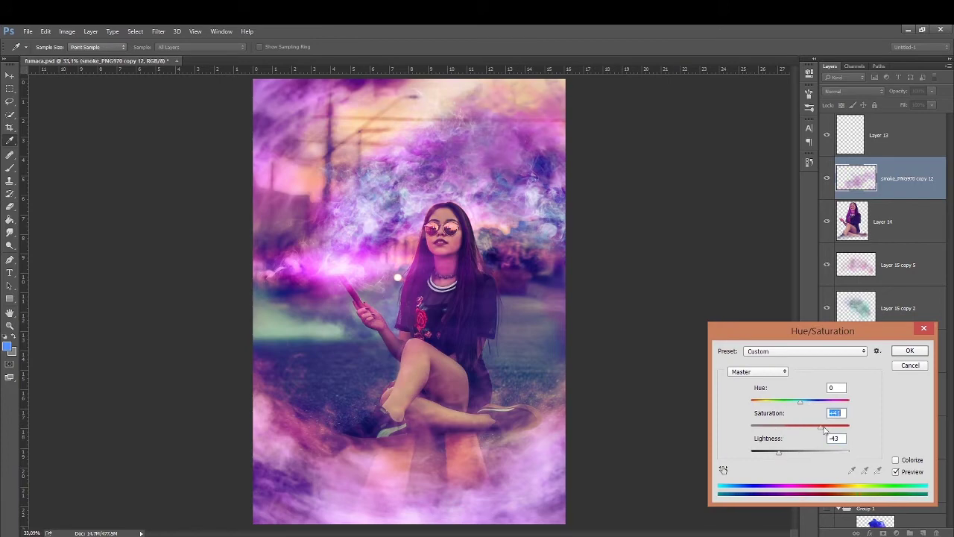
pyautogui.press('Return')
# Step: Duplicate the smoke, then move the copy up into the sky and rotate it
pyautogui.hotkey('ctrl', 'j')
pyautogui.hotkey('ctrl', 't')
pyautogui.moveTo(522, 132); pyautogui.dragTo(444, 176)
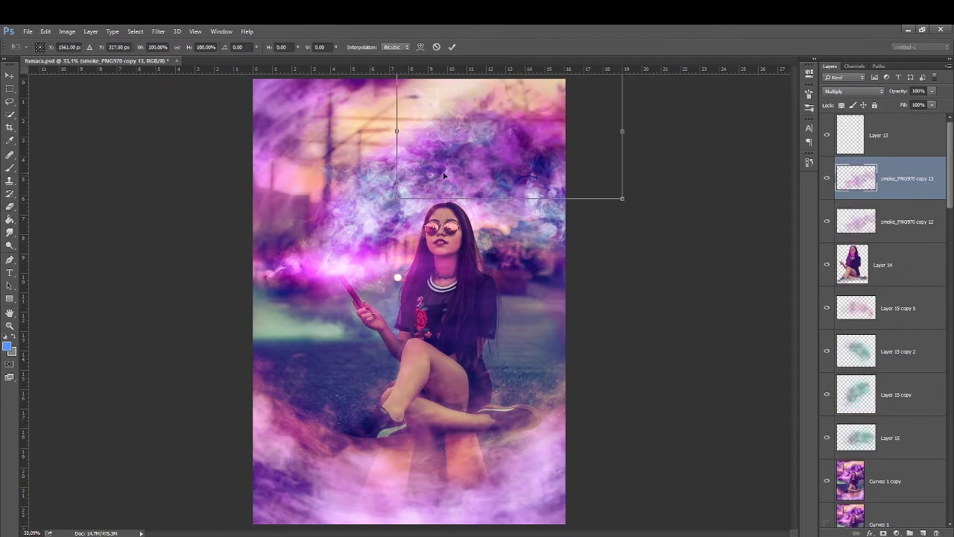
pyautogui.moveTo(626, 187); pyautogui.dragTo(633, 217)
pyautogui.press('Return')
# Step: Add another smoke copy toward the bottom, rotated about 22 degrees
pyautogui.hotkey('ctrl', 'j')
pyautogui.hotkey('ctrl', 't')
pyautogui.moveTo(601, 251); pyautogui.dragTo(522, 432)
pyautogui.moveTo(611, 417); pyautogui.dragTo(567, 478)
pyautogui.press('Return')
# Step: Make more smoke copies and place a rotated one at the top-left
pyautogui.hotkey('ctrl', 'j')
pyautogui.hotkey('ctrl', 't')
pyautogui.press('Return')
pyautogui.hotkey('ctrl', 'j')
pyautogui.hotkey('ctrl', 't')
pyautogui.moveTo(373, 457); pyautogui.dragTo(253, 94)
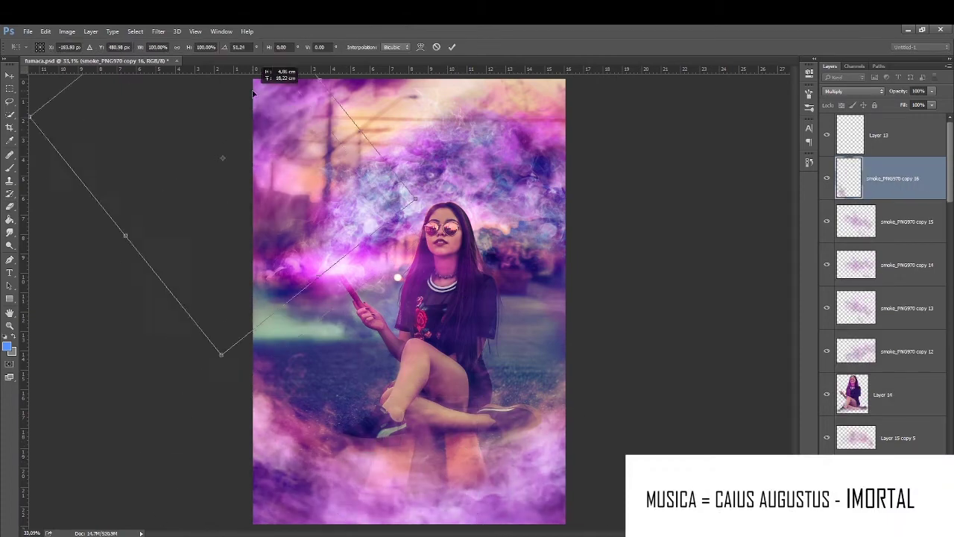
pyautogui.press('Return')
# Step: Erase part of the smoke copy near the hand
pyautogui.press('e')
pyautogui.click(906, 351)
pyautogui.hotkey('ctrl', 'j')
pyautogui.moveTo(477, 261); pyautogui.dragTo(382, 297)
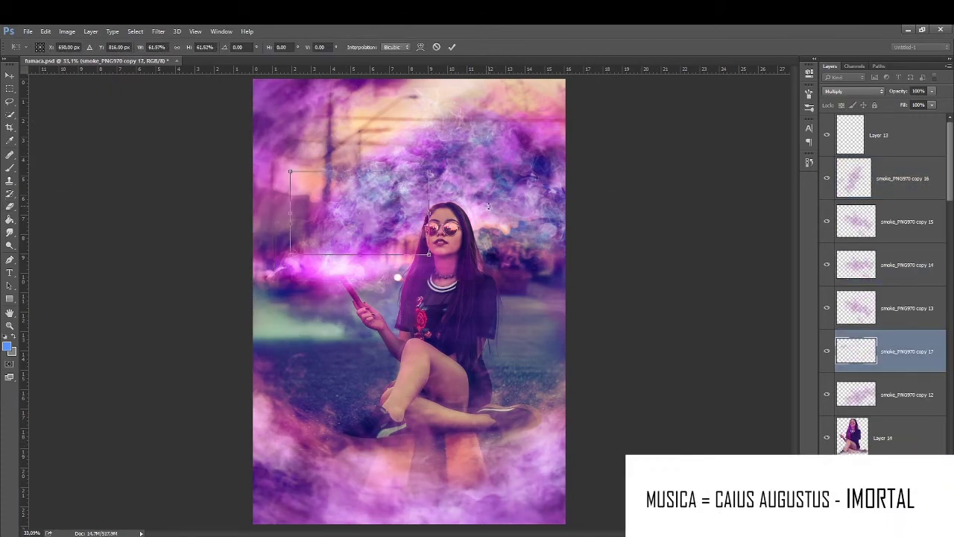
# Step: Cancel a Brightness/Contrast adjustment, then stamp the visible composite into Layer 13 and duplicate it
pyautogui.click(67, 31)
pyautogui.click(246, 62)
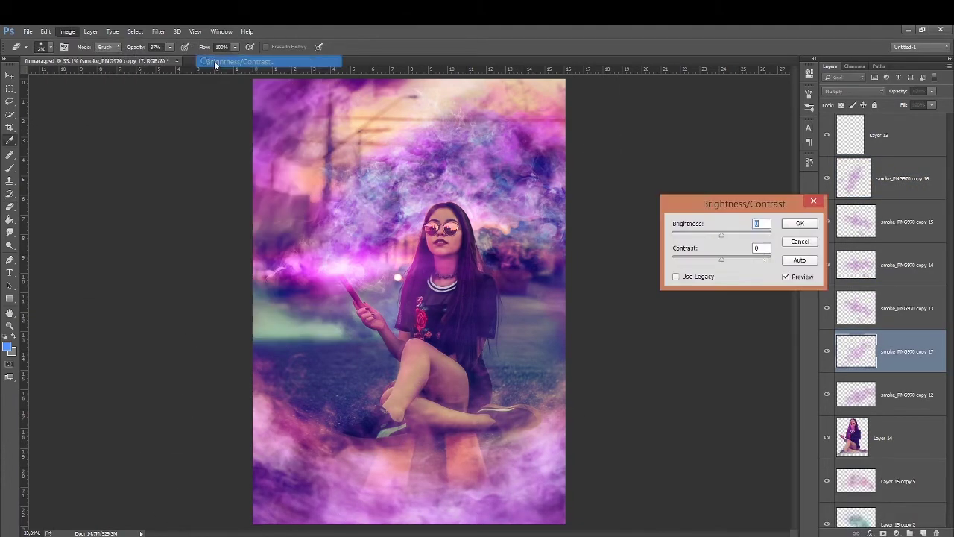
pyautogui.press('Return')
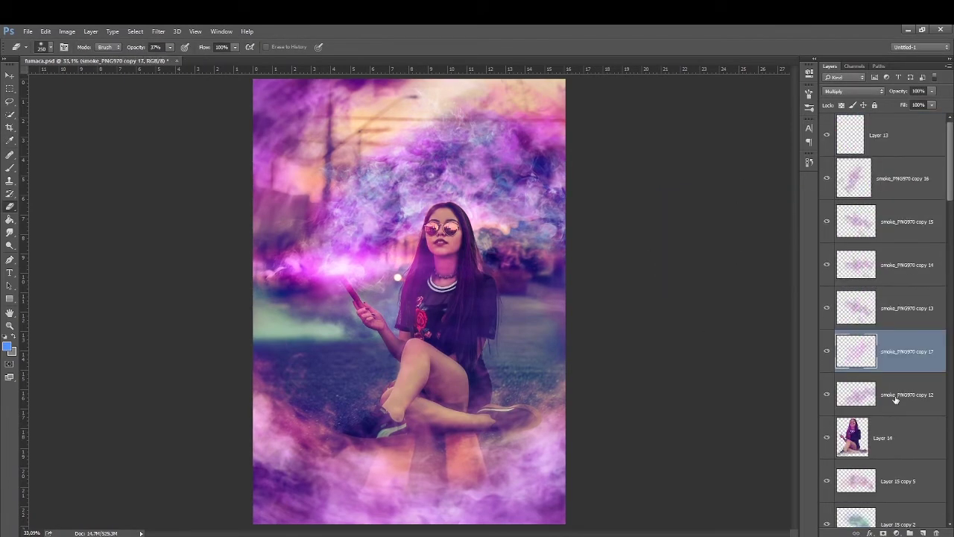
pyautogui.hotkey('ctrl', 'j')
# Step: Add a Color Lookup adjustment with a 3DLUT preset at 35% fill
pyautogui.click(897, 533)
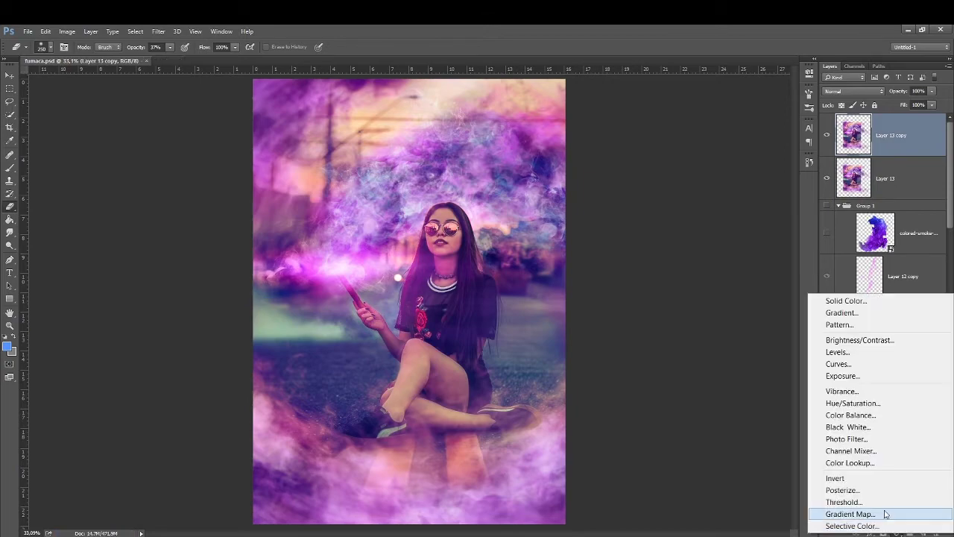
pyautogui.click(852, 468)
pyautogui.press('Down')
pyautogui.press('Down')
pyautogui.press('Down')
pyautogui.press('Down')
pyautogui.press('Down')
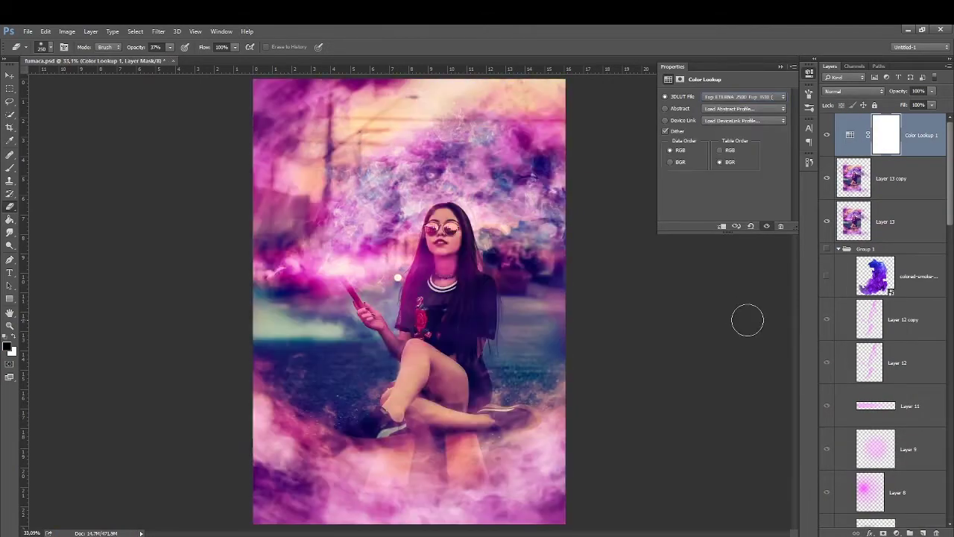
pyautogui.press('Down')
pyautogui.press('Down')
pyautogui.press('Down')
pyautogui.click(743, 96)
pyautogui.click(745, 330)
pyautogui.click(931, 104)
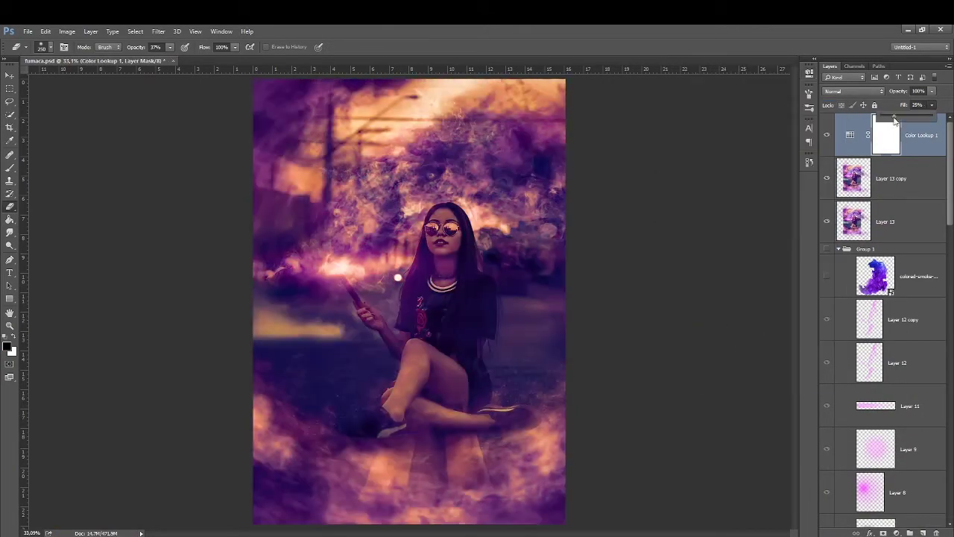
pyautogui.moveTo(932, 117); pyautogui.dragTo(900, 120)
# Step: Paint black on the Color Lookup mask near the stick and right edge
pyautogui.click(9, 167)
pyautogui.rightClick(373, 332)
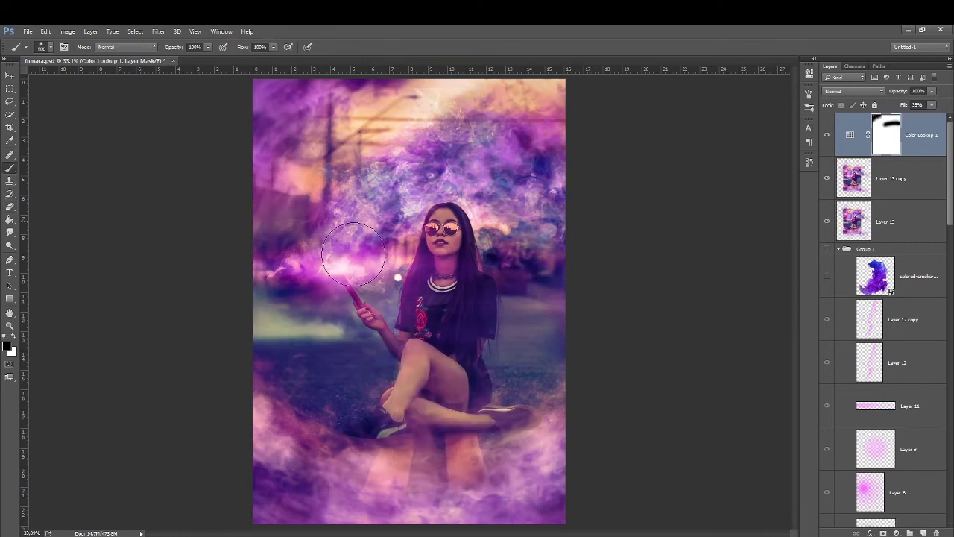
pyautogui.moveTo(313, 477); pyautogui.dragTo(522, 463)
pyautogui.moveTo(418, 246); pyautogui.dragTo(363, 350)
pyautogui.click(559, 332)
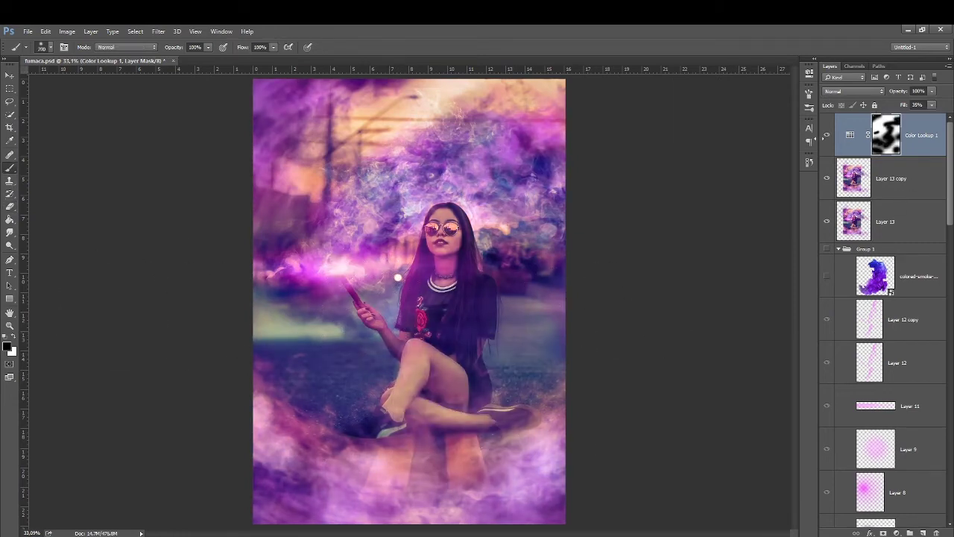
# Step: Merge and duplicate the graded composite, dodge the lower smoke toward the legs, and add a Gradient Map
pyautogui.hotkey('ctrl', 'e')
pyautogui.hotkey('ctrl', 'j')
pyautogui.press('o')
pyautogui.moveTo(309, 438); pyautogui.dragTo(444, 430)
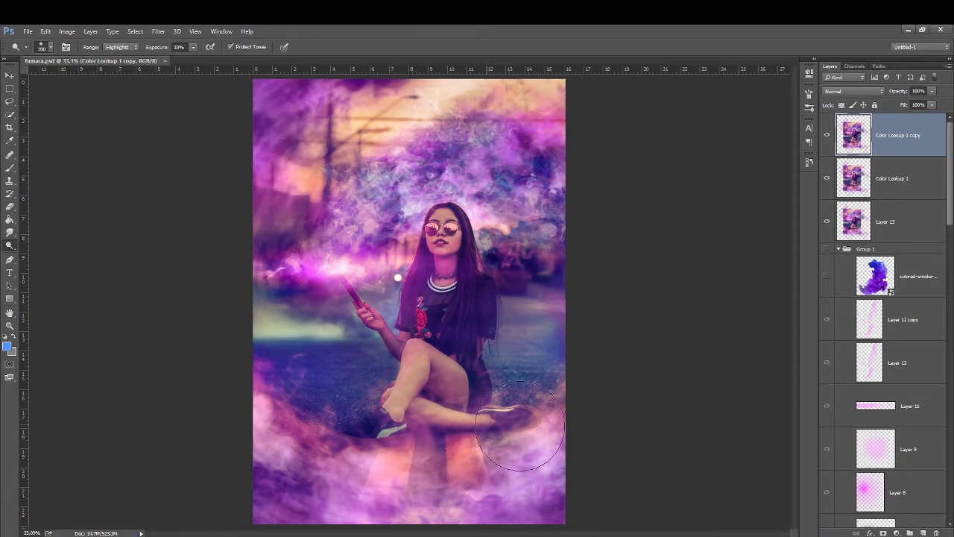
pyautogui.click(896, 533)
pyautogui.click(917, 515)
# Step: In the Gradient Editor, set one gradient stop to a purple shade
pyautogui.click(723, 99)
pyautogui.doubleClick(740, 363)
pyautogui.click(671, 418)
pyautogui.click(810, 251)
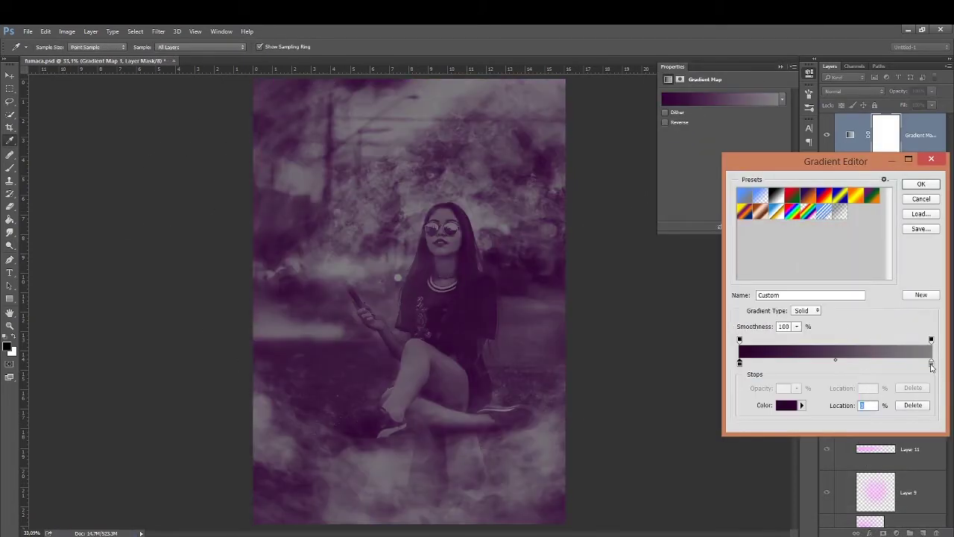
pyautogui.doubleClick(931, 363)
pyautogui.moveTo(736, 365); pyautogui.dragTo(736, 278)
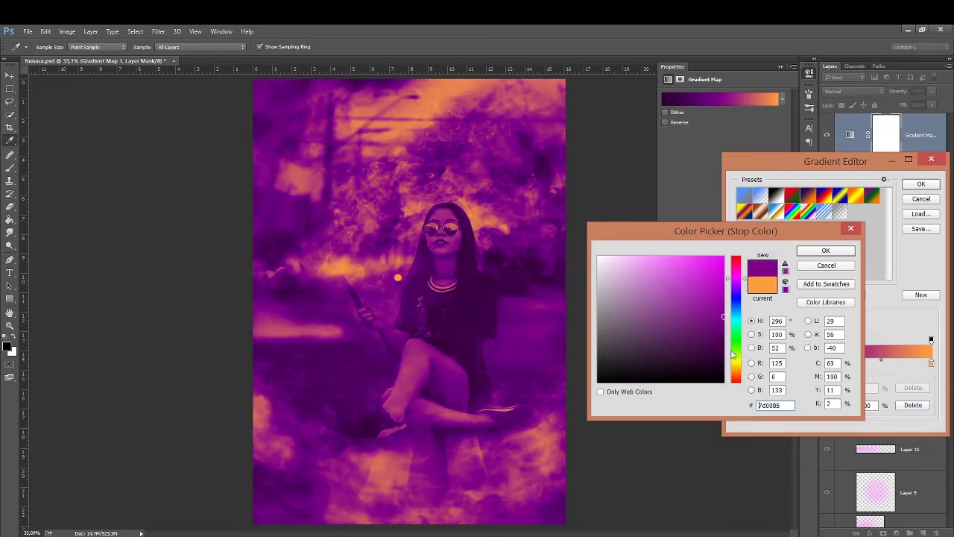
# Step: Add a new magenta stop to the gradient
pyautogui.click(826, 250)
pyautogui.doubleClick(881, 363)
pyautogui.click(694, 291)
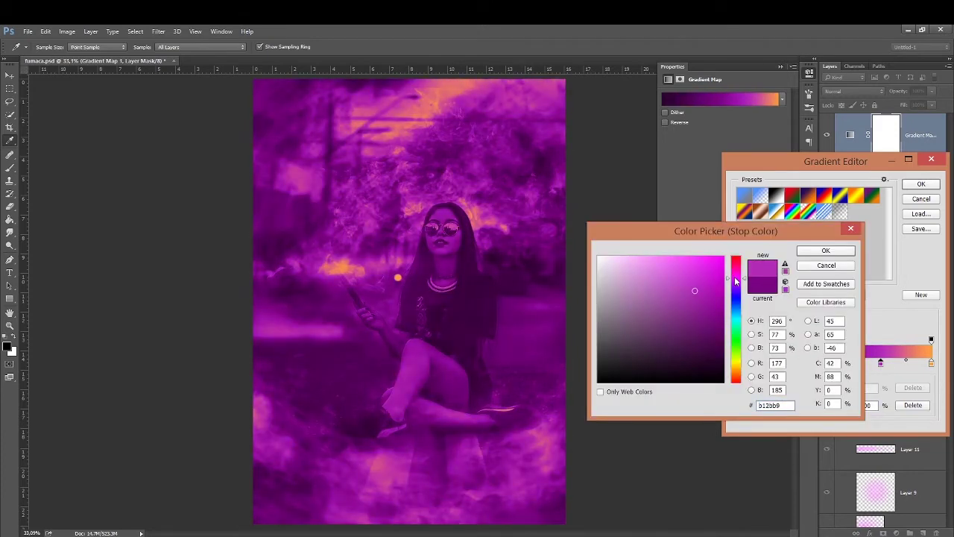
pyautogui.moveTo(736, 280); pyautogui.dragTo(736, 301)
pyautogui.click(826, 251)
# Step: Add another stop coloured dark blue shifting to muted purple
pyautogui.doubleClick(830, 363)
pyautogui.click(661, 283)
pyautogui.click(703, 276)
pyautogui.click(705, 334)
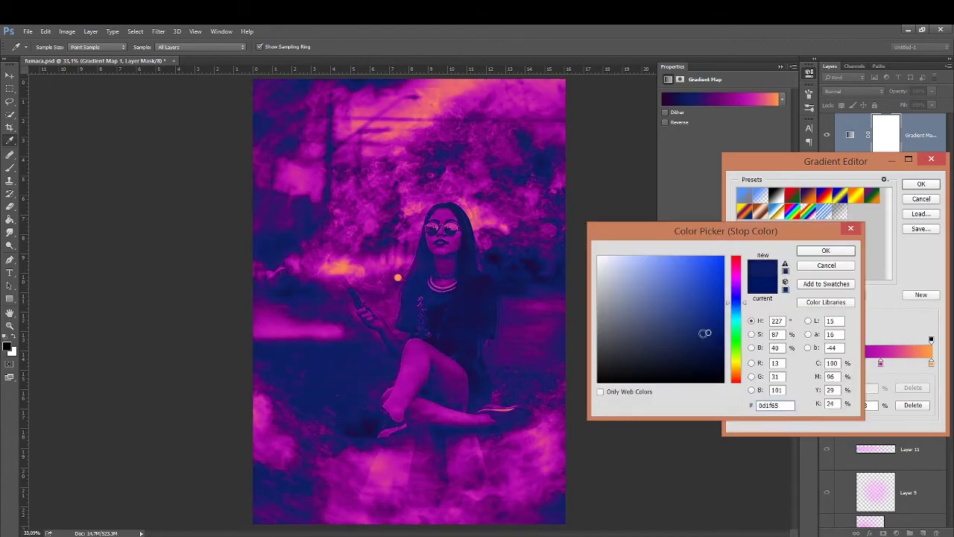
pyautogui.click(736, 278)
pyautogui.moveTo(658, 320); pyautogui.dragTo(653, 317)
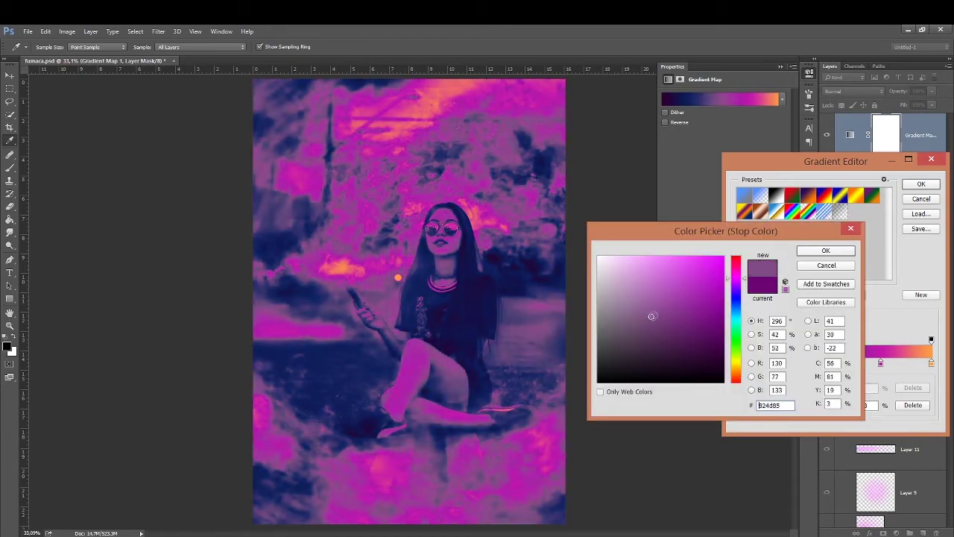
# Step: Retune that stop to a deeper purple and bright magenta
pyautogui.click(826, 250)
pyautogui.doubleClick(831, 363)
pyautogui.click(673, 320)
pyautogui.moveTo(673, 320); pyautogui.dragTo(686, 324)
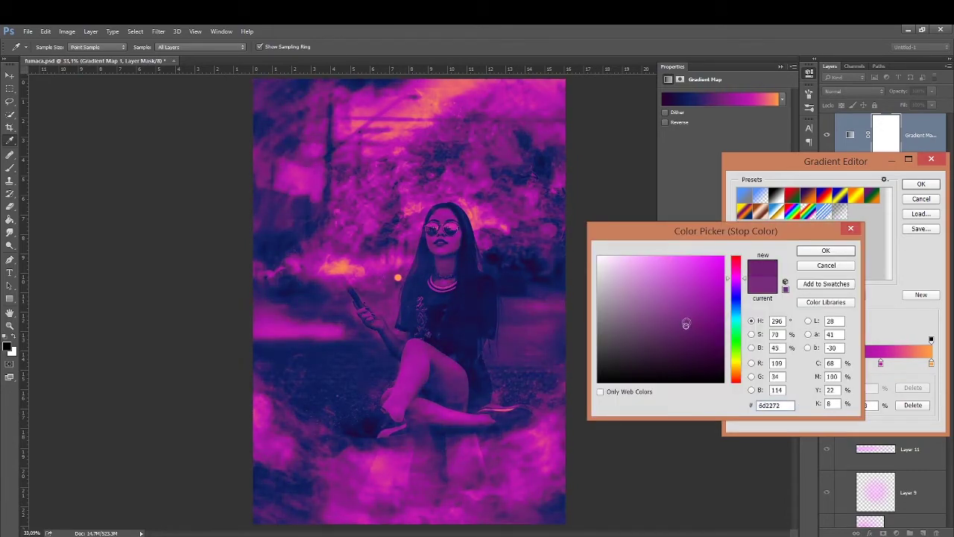
pyautogui.click(703, 277)
pyautogui.click(826, 250)
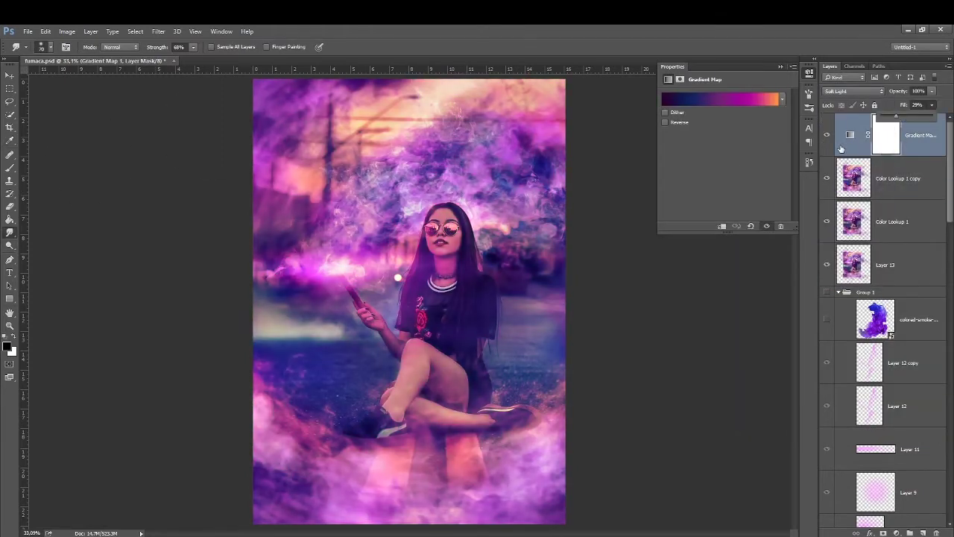
# Step: Duplicate the gradient map at about a quarter fill and mask it off the upper smoke
pyautogui.hotkey('ctrl', 'j')
pyautogui.moveTo(922, 116); pyautogui.dragTo(911, 120)
pyautogui.press('b')
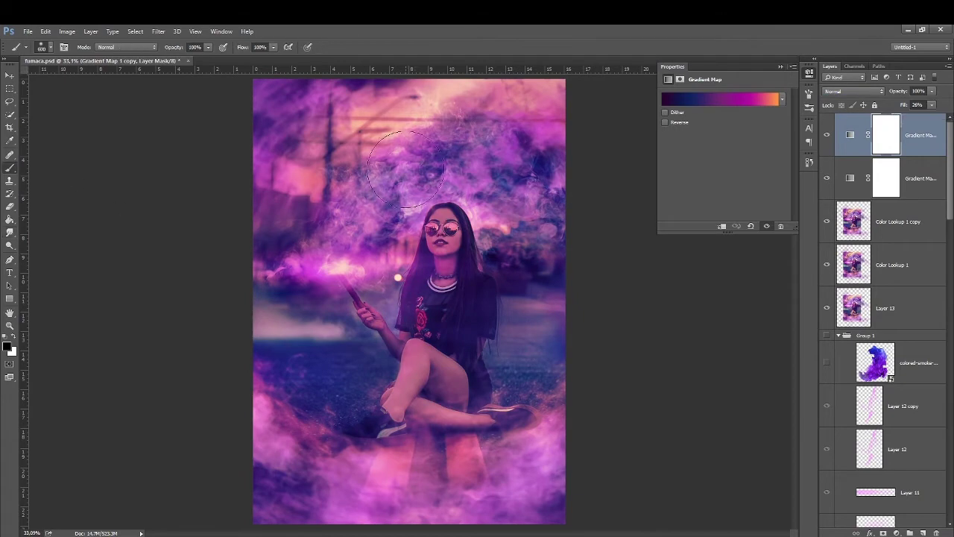
pyautogui.moveTo(447, 104)
pyautogui.mouseDown()
pyautogui.moveTo(328, 194)
pyautogui.moveTo(532, 273)
pyautogui.moveTo(533, 175)
pyautogui.mouseUp()
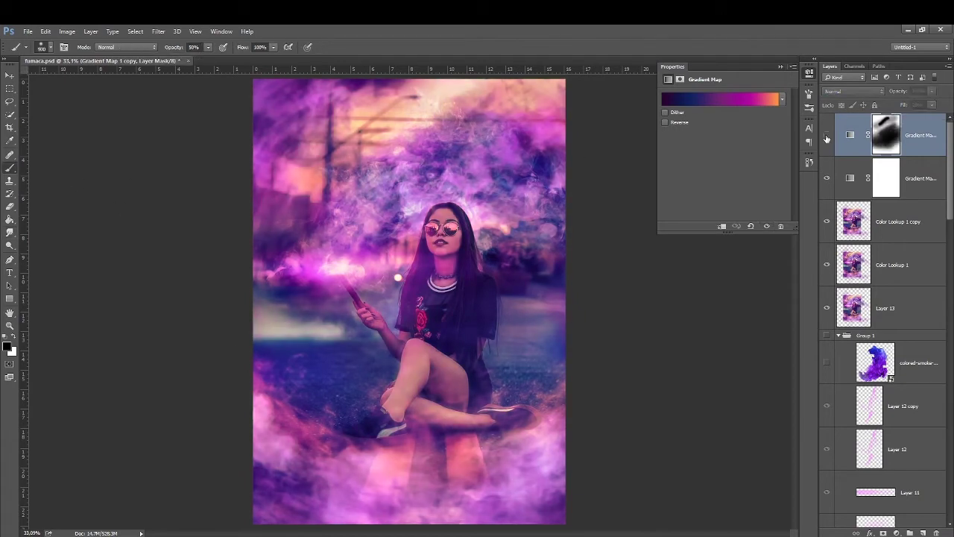
# Step: Merge the Gradient Map and Color Lookup layers, then add a Photo Filter adjustment
pyautogui.keyDown('shift'); pyautogui.click(902, 222); pyautogui.keyUp('shift')
pyautogui.hotkey('ctrl', 'e')
pyautogui.click(897, 533)
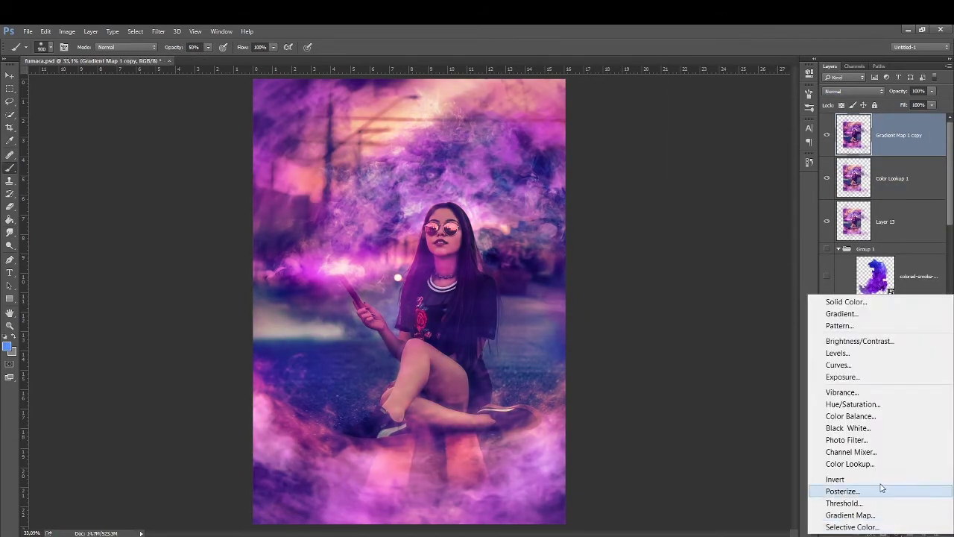
pyautogui.click(841, 433)
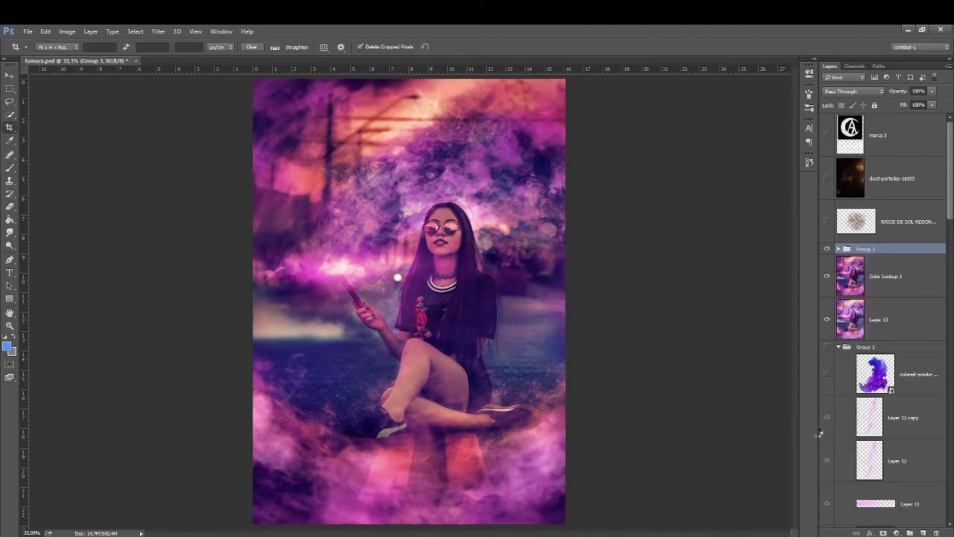
# Step: Duplicate Group 3, dodge the lower-left smoke and road, set 54% opacity, and raise the smoke layer
pyautogui.press('o')
pyautogui.hotkey('ctrl', 'j')
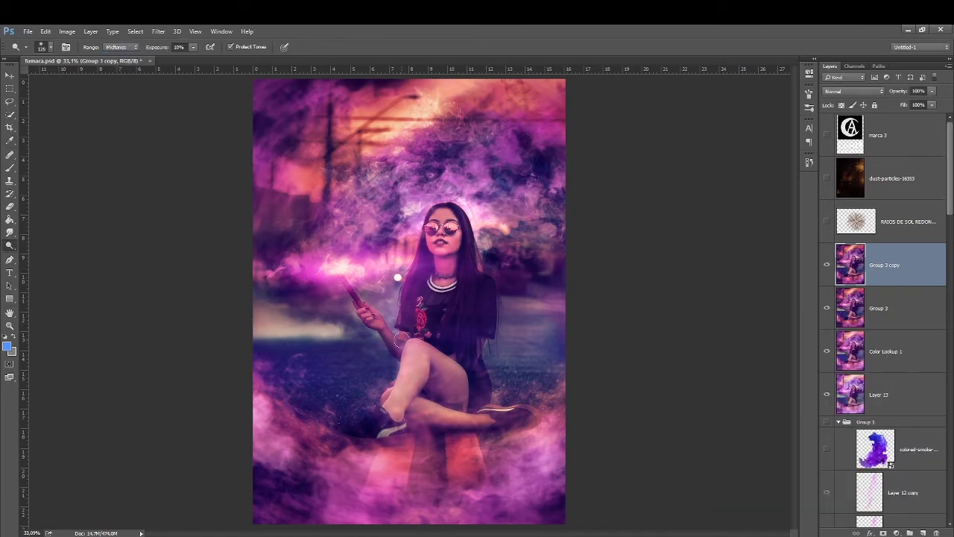
pyautogui.moveTo(365, 261); pyautogui.dragTo(277, 351)
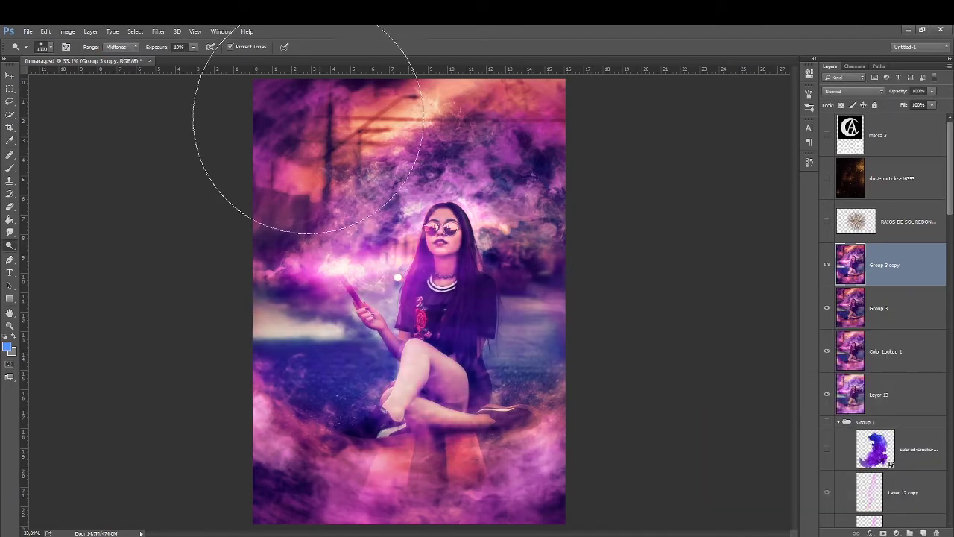
pyautogui.moveTo(923, 105); pyautogui.dragTo(911, 105)
pyautogui.press('e')
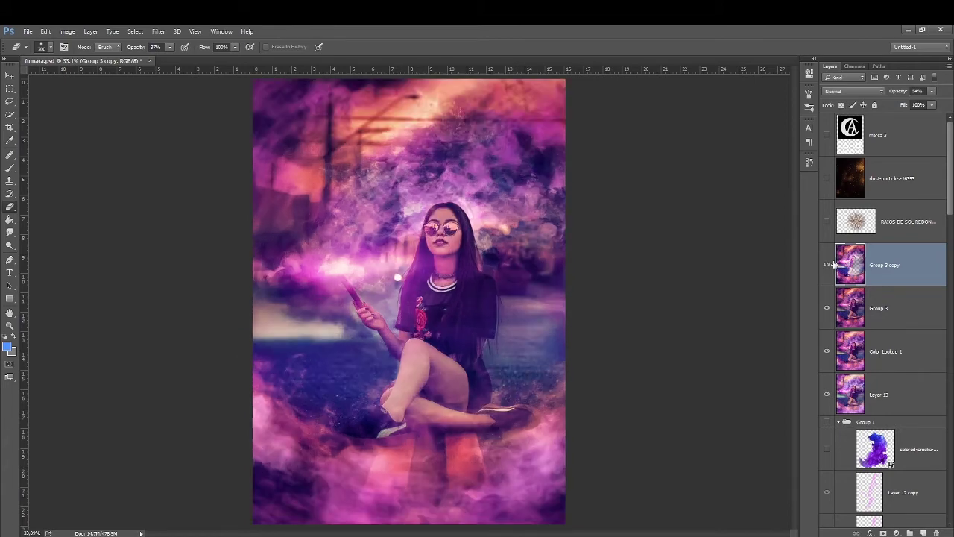
pyautogui.hotkey('ctrl', ']')
pyautogui.hotkey('ctrl', ']')
pyautogui.hotkey('ctrl', ']')
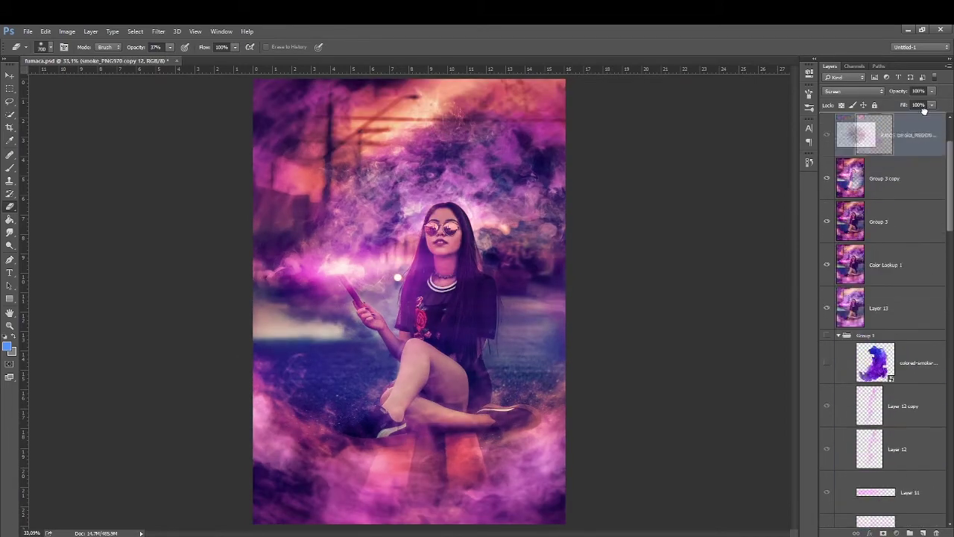
# Step: Duplicate the smoke several times, shrinking a copy at the lower left
pyautogui.hotkey('ctrl', 't')
pyautogui.hotkey('ctrl', 'j')
pyautogui.hotkey('ctrl', 't')
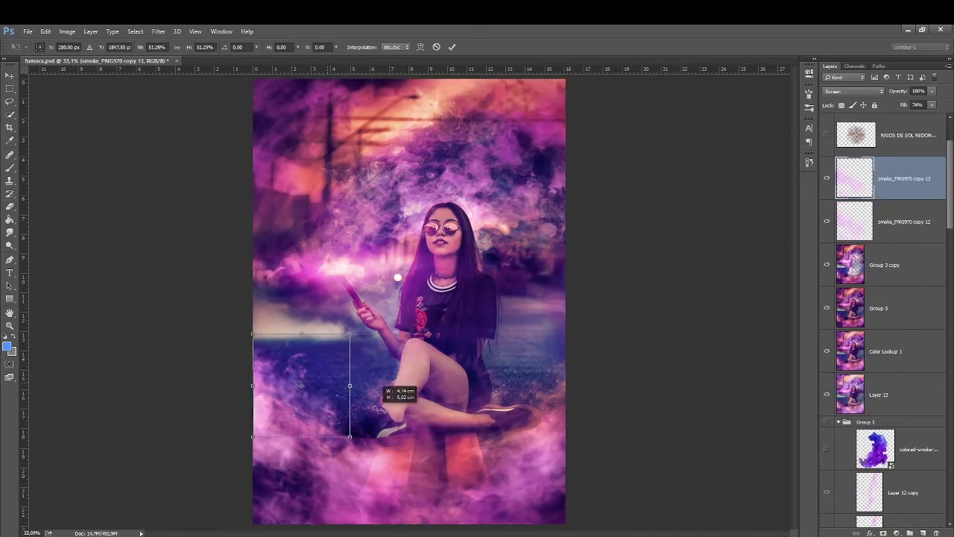
pyautogui.moveTo(385, 395); pyautogui.dragTo(409, 333)
pyautogui.hotkey('ctrl', 'j')
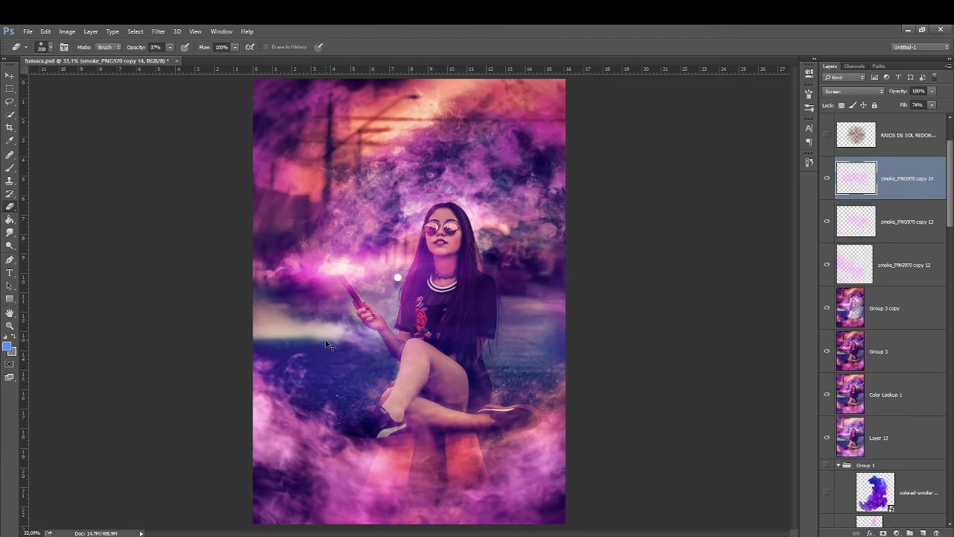
pyautogui.hotkey('ctrl', 'j')
pyautogui.hotkey('ctrl', 't')
pyautogui.press('Return')
# Step: Place another smoke copy around the glowing stick and duplicate it again
pyautogui.hotkey('ctrl', 'j')
pyautogui.hotkey('ctrl', 't')
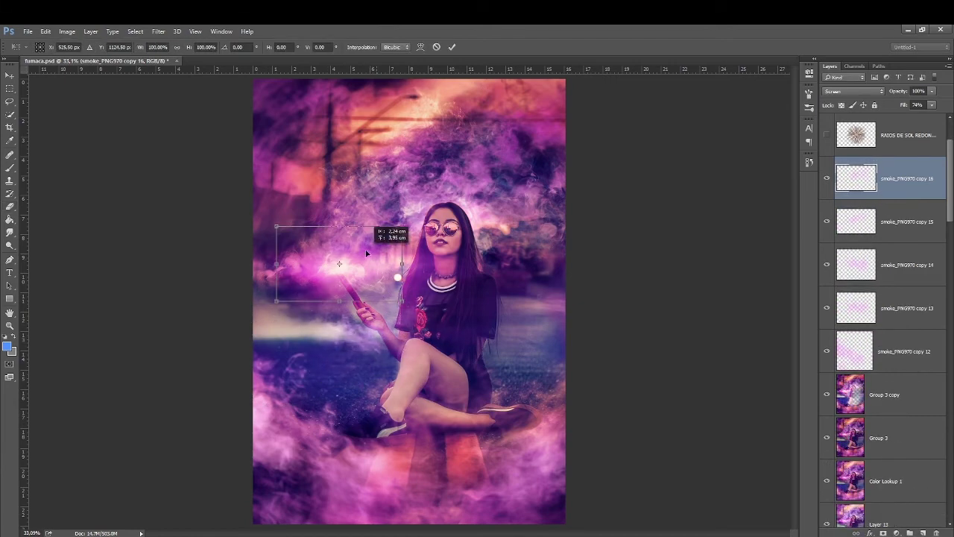
pyautogui.moveTo(373, 231); pyautogui.dragTo(532, 296)
pyautogui.press('Return')
pyautogui.hotkey('ctrl', 'j')
pyautogui.press('e')
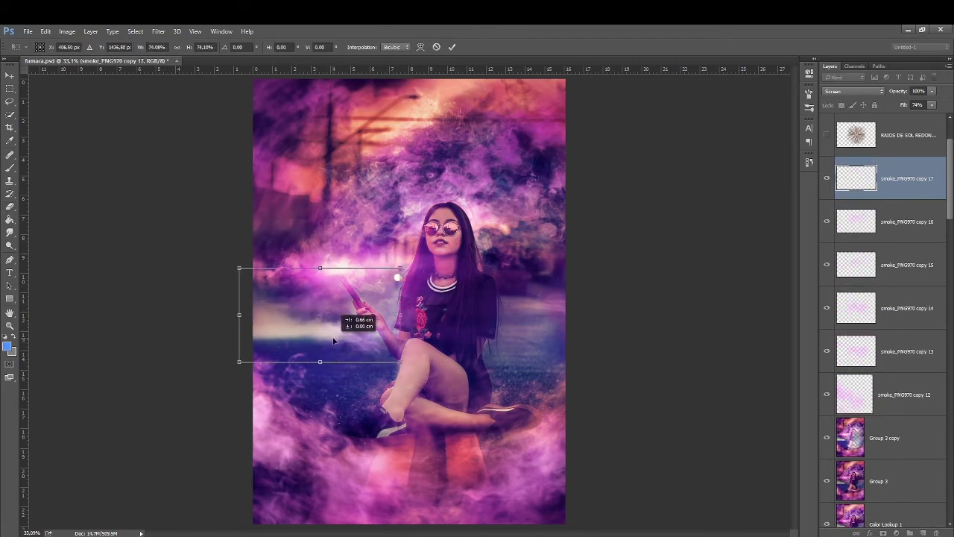
# Step: Apply a Radial Blur to the sun rays and adjust their Hue/Saturation
pyautogui.click(158, 31)
pyautogui.click(358, 256)
pyautogui.click(861, 215)
pyautogui.hotkey('ctrl', 'u')
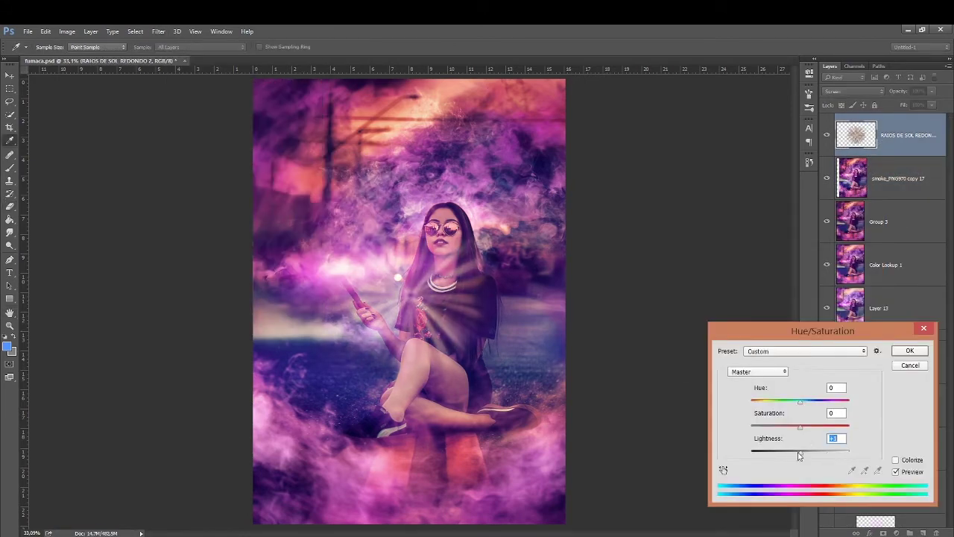
pyautogui.click(910, 350)
# Step: Enlarge the sun rays layer and apply a Brightness/Contrast adjustment
pyautogui.hotkey('ctrl', '-')
pyautogui.hotkey('ctrl', 't')
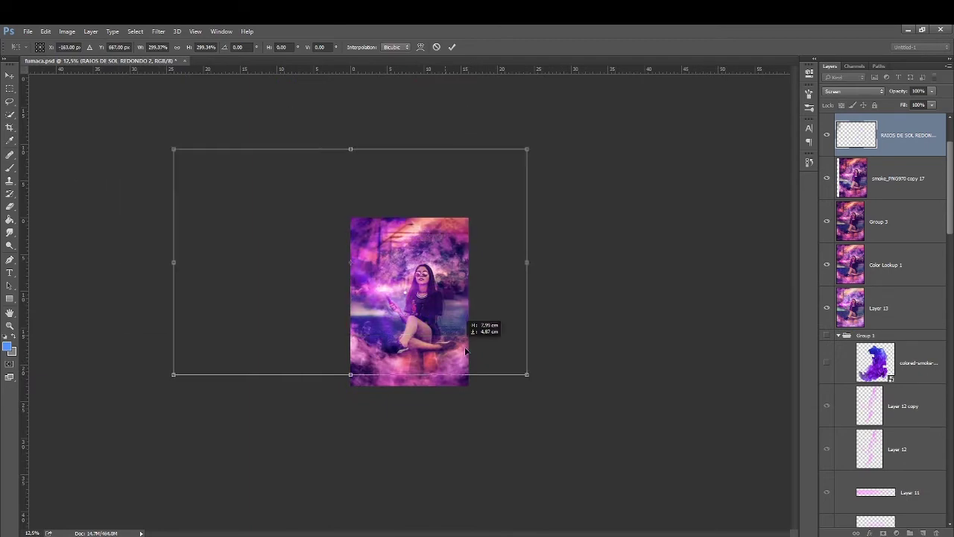
pyautogui.press('Return')
pyautogui.hotkey('ctrl', '0')
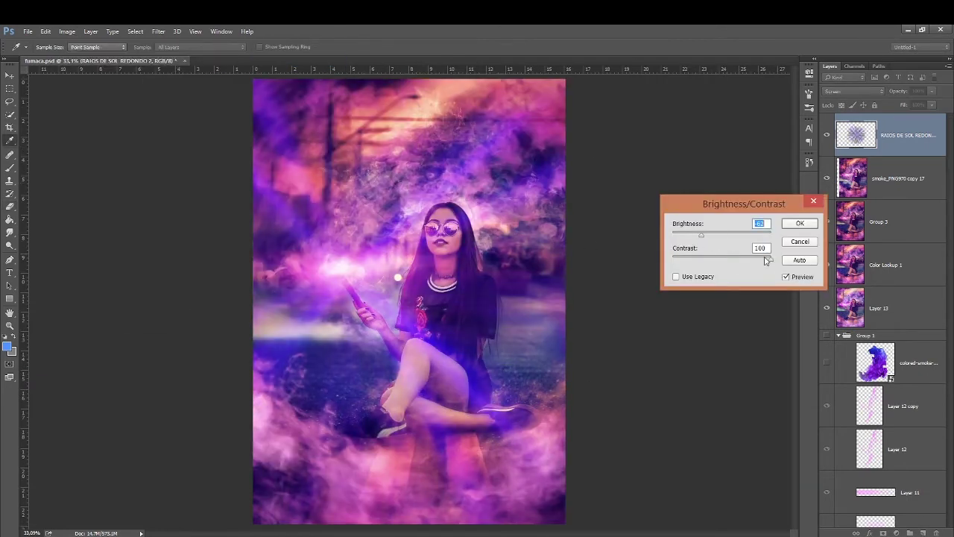
pyautogui.press('Return')
pyautogui.press('e')
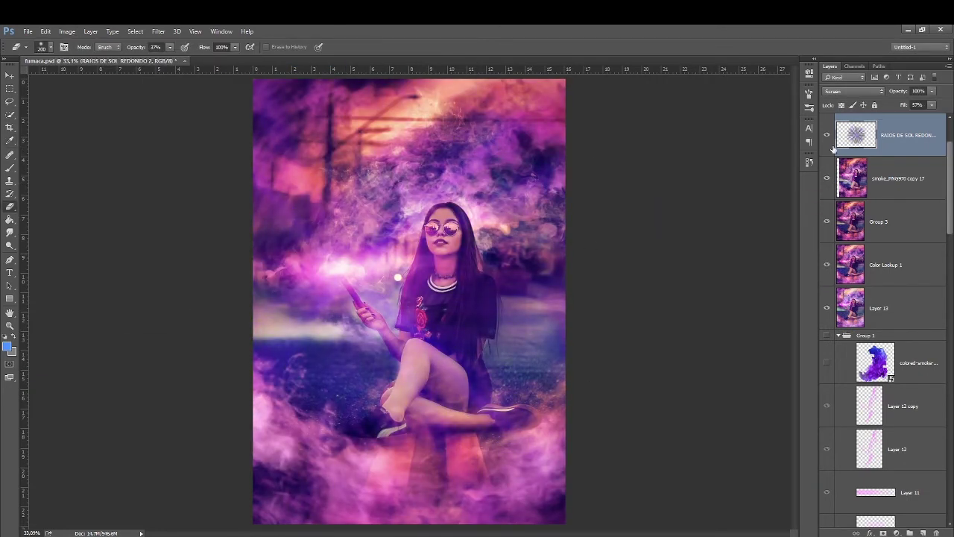
# Step: Add a rotated, repositioned copy of the sun rays and set up a soft brush
pyautogui.hotkey('ctrl', 'j')
pyautogui.hotkey('ctrl', 't')
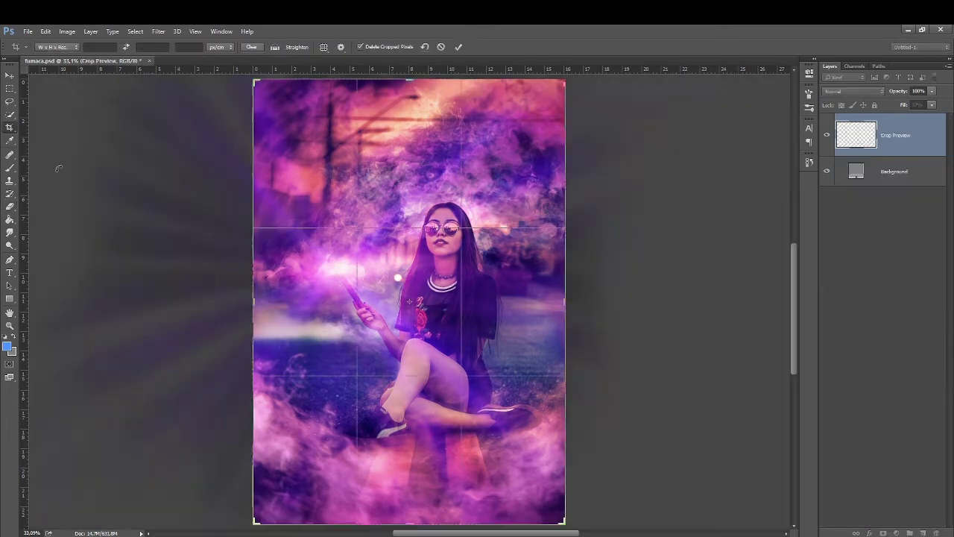
pyautogui.moveTo(611, 418); pyautogui.dragTo(564, 394)
pyautogui.moveTo(386, 307); pyautogui.dragTo(442, 346)
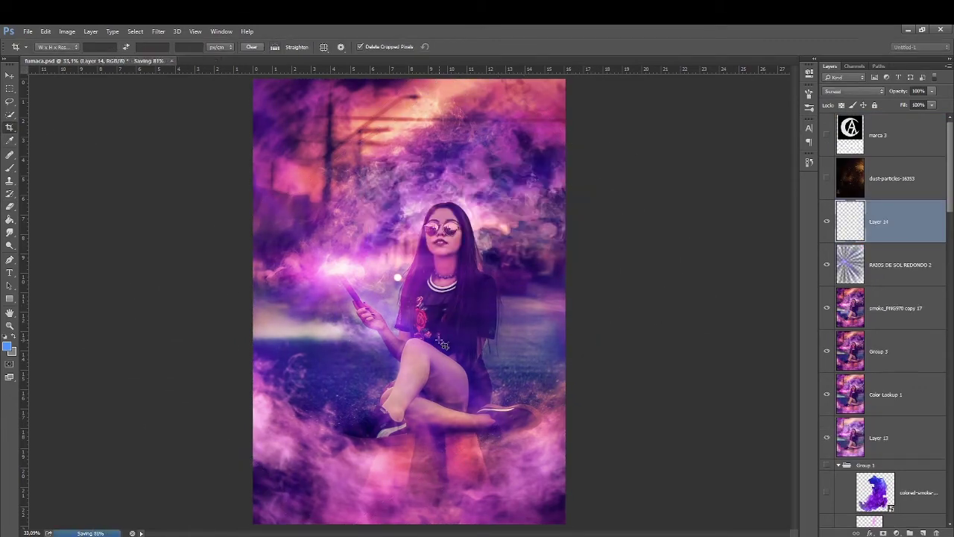
pyautogui.rightClick(522, 387)
# Step: Paint large blue circles near her foot, over her leg and by her arm
pyautogui.press('Return')
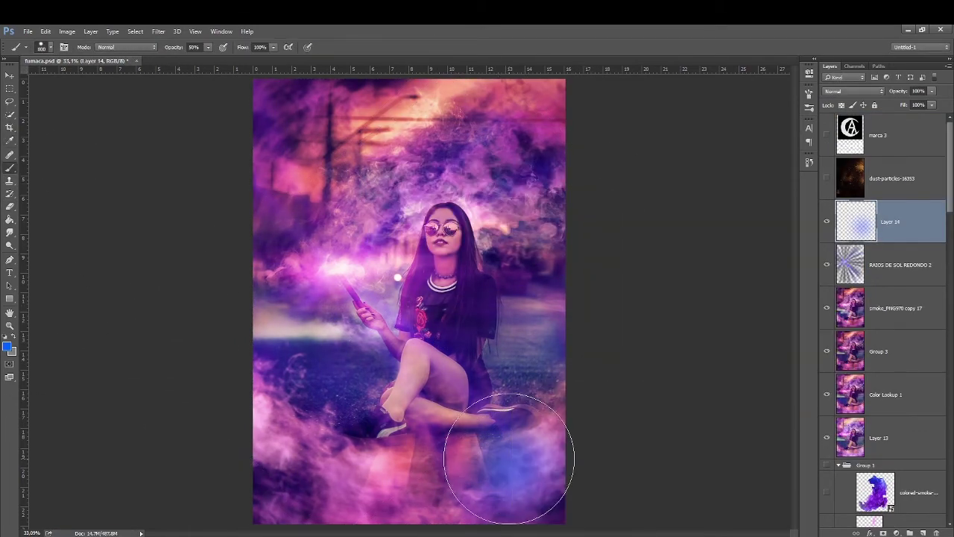
pyautogui.click(505, 467)
pyautogui.click(436, 399)
pyautogui.click(383, 342)
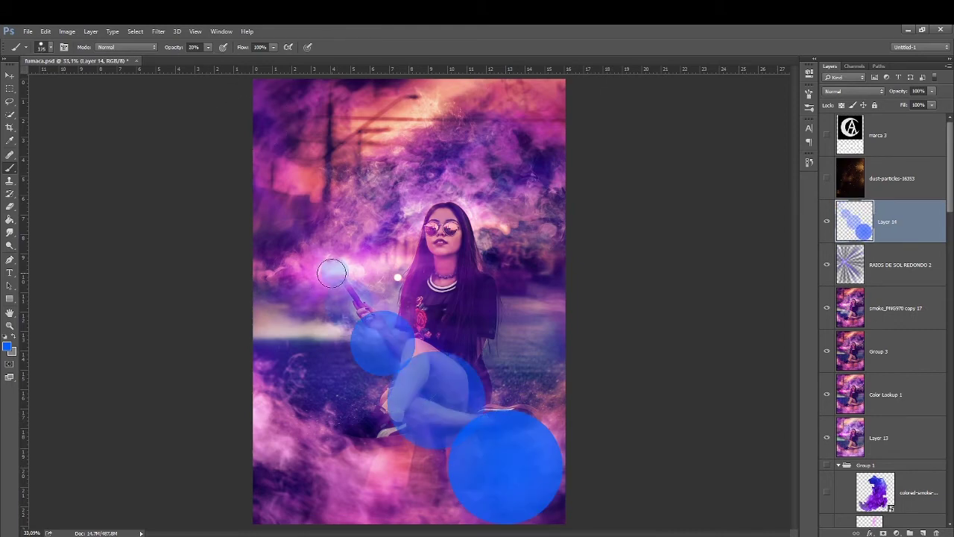
# Step: Tilt the blue circles slightly, then fill a new layer with blue
pyautogui.hotkey('ctrl', 't')
pyautogui.moveTo(303, 319); pyautogui.dragTo(311, 308)
pyautogui.press('Return')
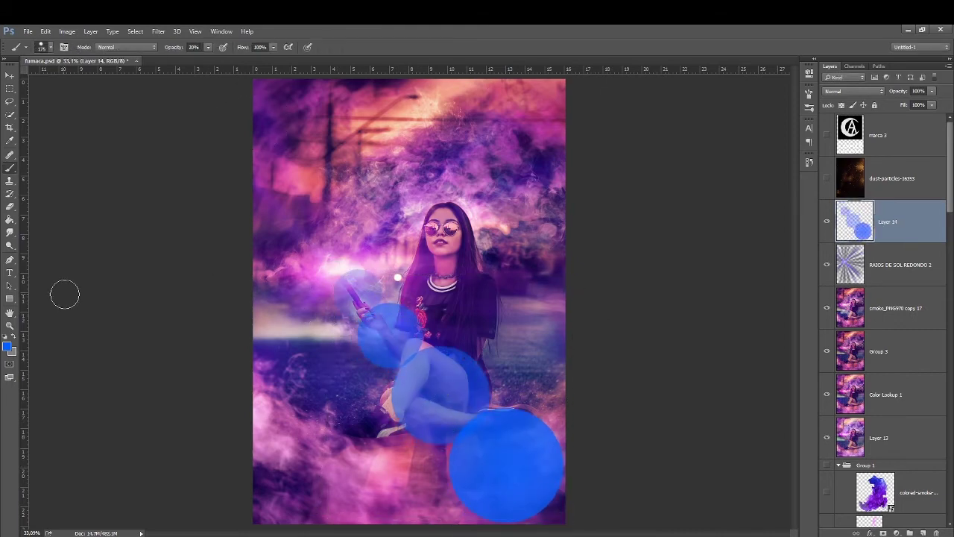
pyautogui.hotkey('ctrl', 'shift', 'alt', 'n')
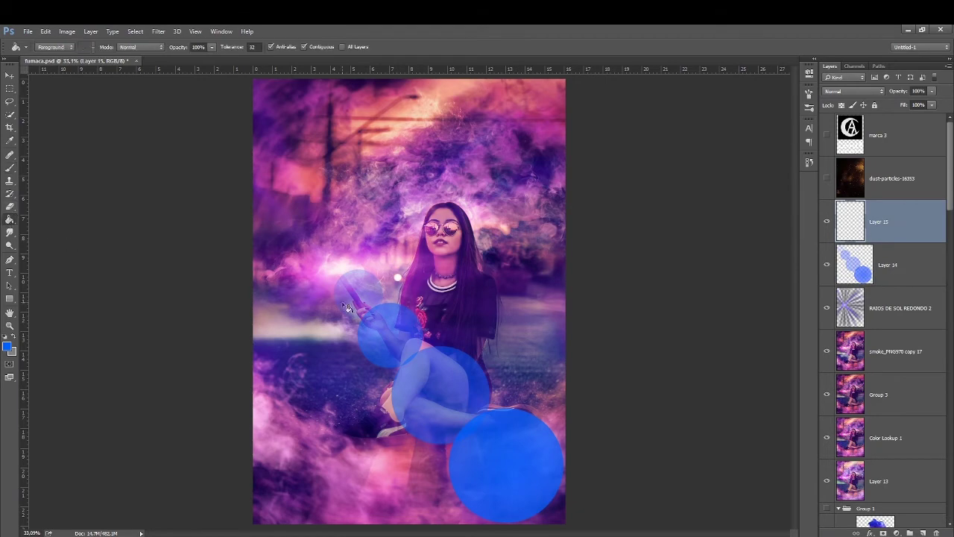
pyautogui.click(347, 308)
pyautogui.click(53, 47)
# Step: Draw a rainbow gradient band, squash it, duplicate it, and hide the original
pyautogui.click(920, 183)
pyautogui.moveTo(409, 82)
pyautogui.mouseDown()
pyautogui.moveTo(409, 522)
pyautogui.moveTo(409, 82)
pyautogui.moveTo(398, 174)
pyautogui.moveTo(398, 445)
pyautogui.moveTo(438, 180)
pyautogui.mouseUp()
pyautogui.hotkey('ctrl', 't')
pyautogui.press('Return')
pyautogui.hotkey('ctrl', 'j')
pyautogui.click(826, 265)
pyautogui.press('g')
# Step: Stretch the rainbow band copy to the full canvas width
pyautogui.click(887, 222)
pyautogui.hotkey('ctrl', 't')
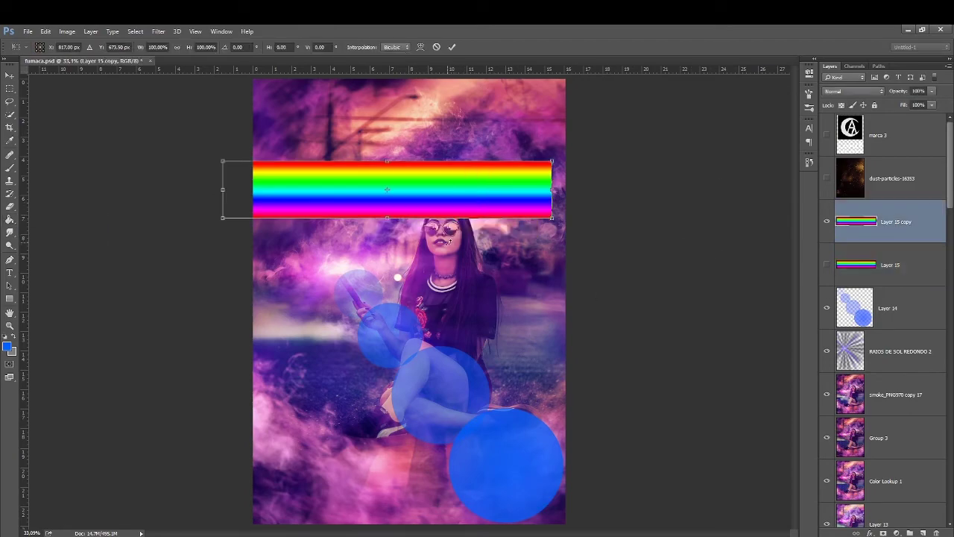
pyautogui.moveTo(552, 190); pyautogui.dragTo(565, 190)
pyautogui.press('Return')
# Step: Warp the band with Liquify into an arch above the girl, then resize it
pyautogui.hotkey('ctrl', 'shift', 'x')
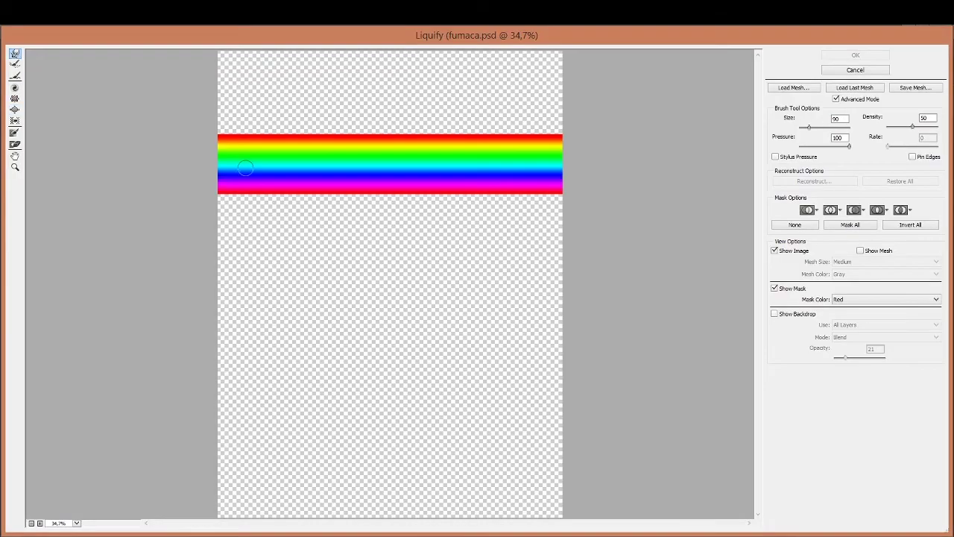
pyautogui.press(']')
pyautogui.press(']')
pyautogui.press(']')
pyautogui.moveTo(385, 213)
pyautogui.mouseDown()
pyautogui.moveTo(372, 196)
pyautogui.moveTo(558, 124)
pyautogui.moveTo(600, 94)
pyautogui.moveTo(182, 149)
pyautogui.mouseUp()
pyautogui.press('[')
pyautogui.press('[')
pyautogui.press('[')
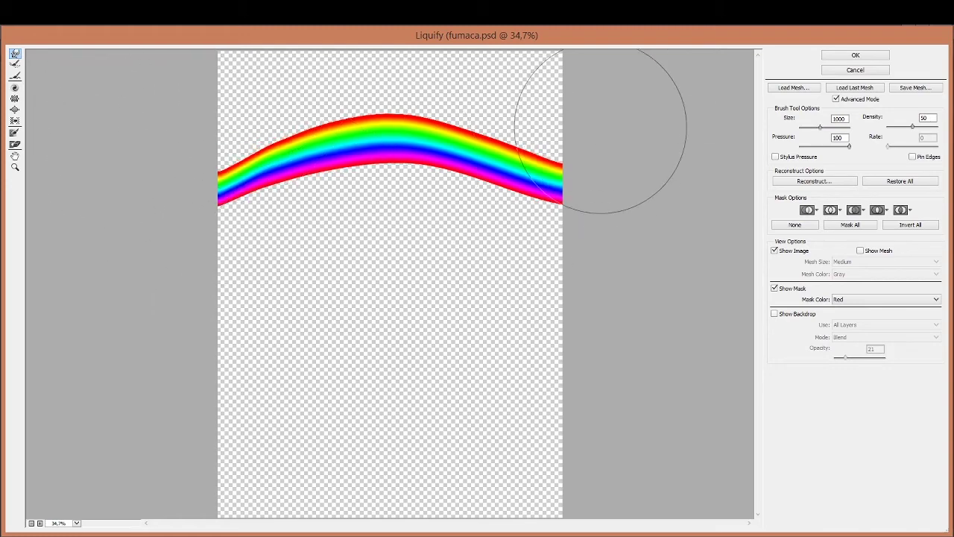
pyautogui.moveTo(565, 267)
pyautogui.mouseDown()
pyautogui.moveTo(394, 224)
pyautogui.moveTo(181, 202)
pyautogui.mouseUp()
pyautogui.press('Return')
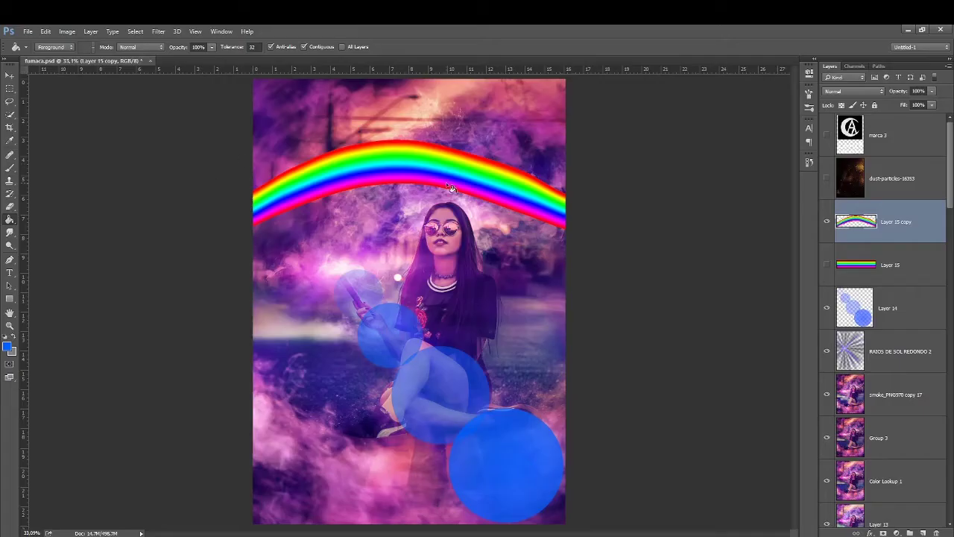
pyautogui.hotkey('ctrl', 't')
pyautogui.moveTo(565, 181); pyautogui.dragTo(534, 195)
pyautogui.press('Return')
# Step: Confirm the rainbow's Hue/Saturation, set it to Screen blend, and lower its Fill
pyautogui.press('g')
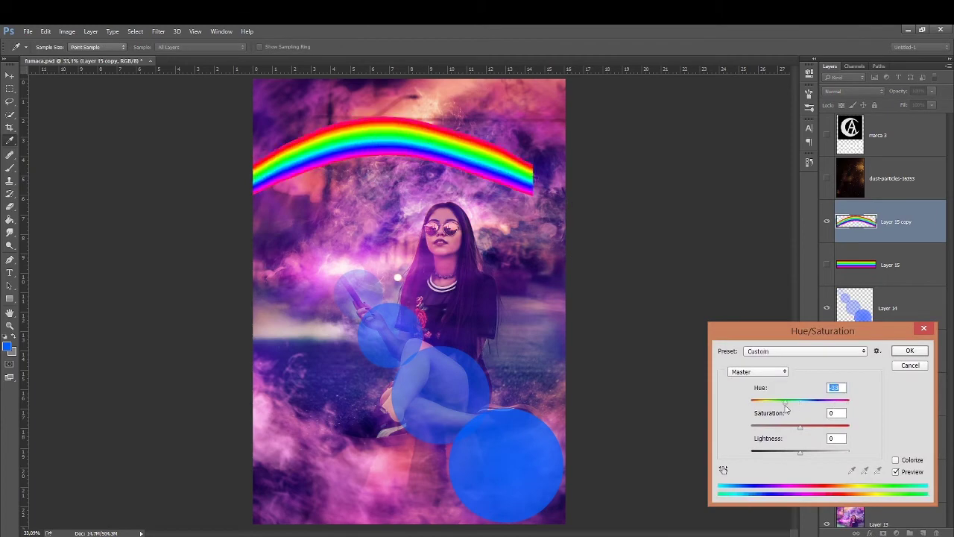
pyautogui.press('Return')
pyautogui.press('e')
pyautogui.click(854, 91)
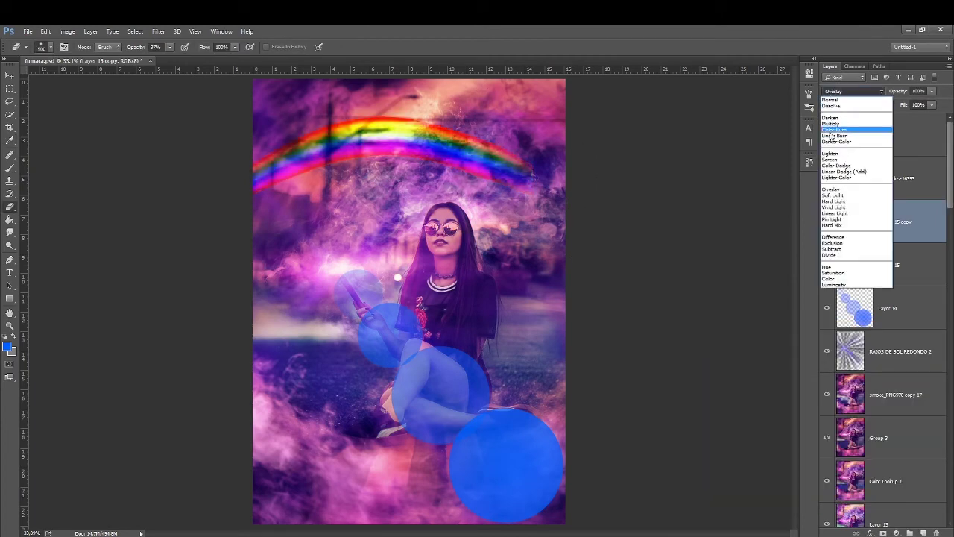
pyautogui.click(850, 158)
pyautogui.click(932, 104)
pyautogui.moveTo(932, 119); pyautogui.dragTo(914, 119)
# Step: Gaussian-blur the rainbow, erase its top, and raise its Fill slightly
pyautogui.click(158, 31)
pyautogui.click(299, 149)
pyautogui.click(852, 221)
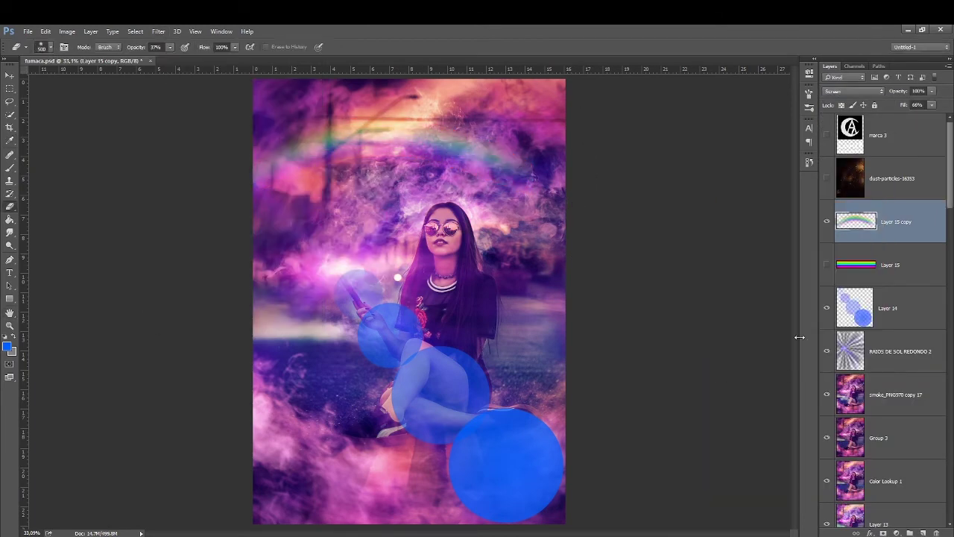
pyautogui.moveTo(335, 134); pyautogui.dragTo(395, 238)
pyautogui.moveTo(914, 120); pyautogui.dragTo(919, 119)
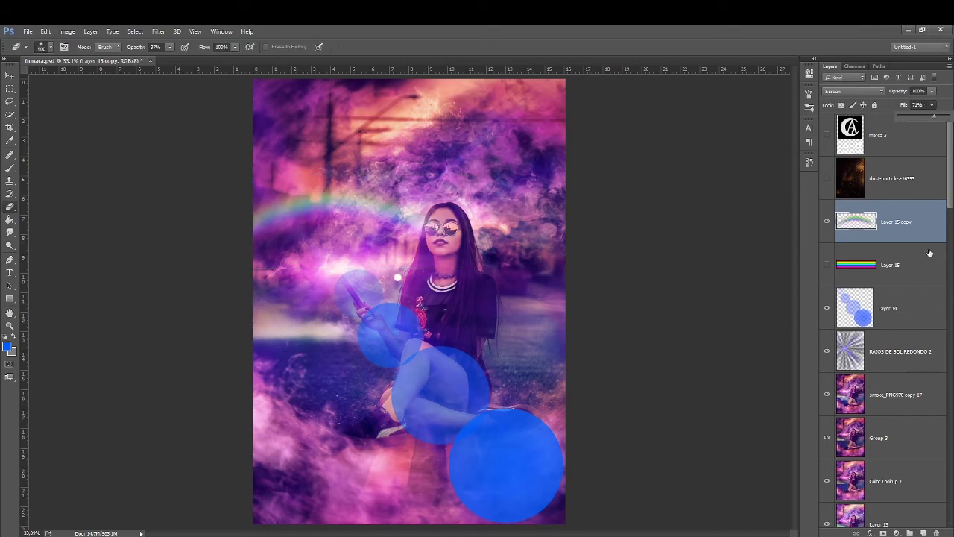
# Step: Duplicate the rainbow and rotate the copy down to the right
pyautogui.hotkey('ctrl', 'j')
pyautogui.hotkey('ctrl', 't')
pyautogui.moveTo(380, 342); pyautogui.dragTo(538, 485)
pyautogui.press('Return')
pyautogui.click(887, 351)
# Step: Set the blue circles layer to Soft Light and adjust its opacity
pyautogui.press('e')
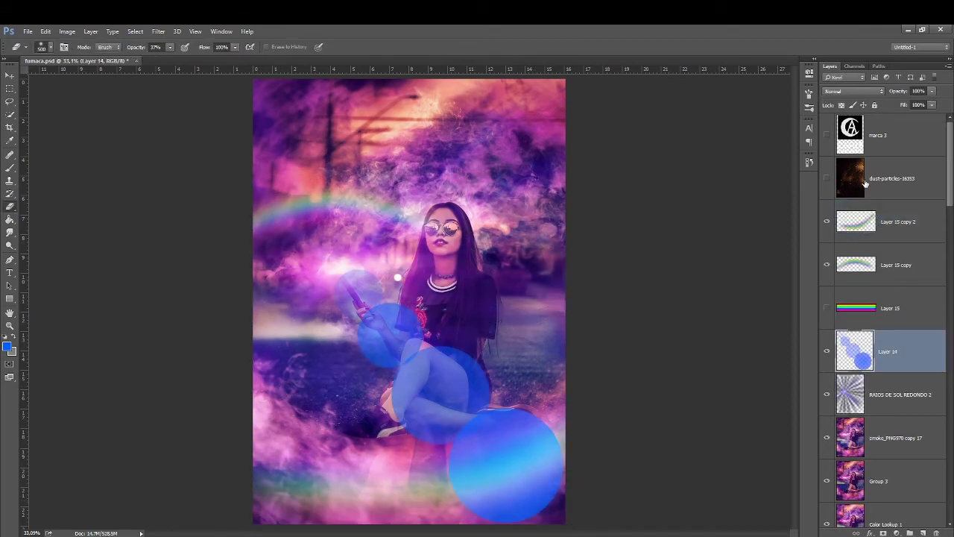
pyautogui.click(854, 91)
pyautogui.press('Down')
pyautogui.press('Down')
pyautogui.press('Down')
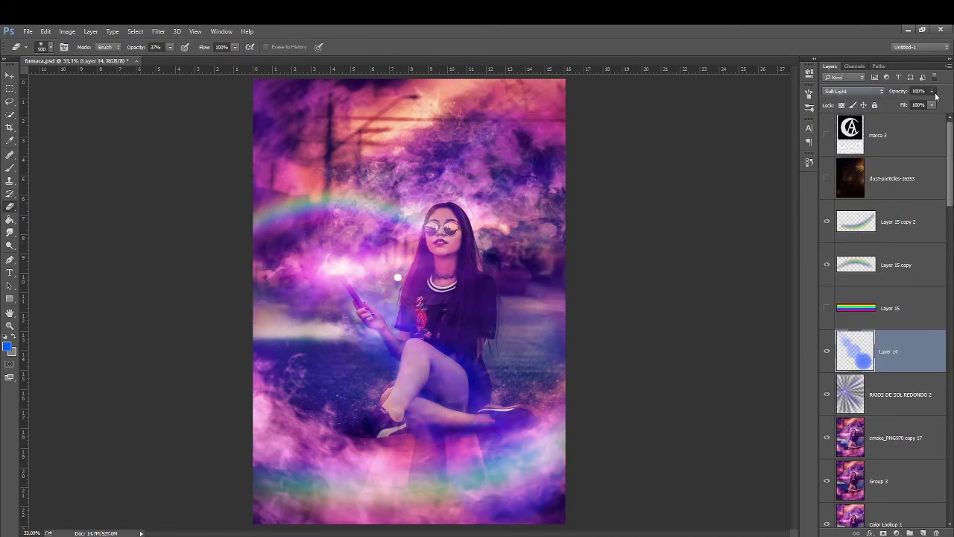
pyautogui.click(932, 91)
# Step: Tilt the first rainbow copy into an arc across the girl
pyautogui.click(894, 221)
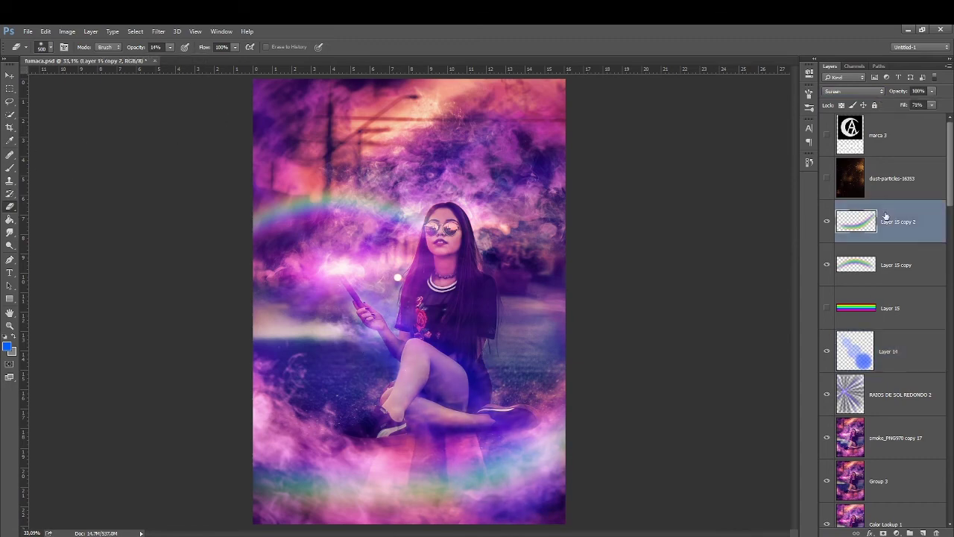
pyautogui.hotkey('ctrl', 't')
pyautogui.press('Escape')
pyautogui.click(895, 265)
pyautogui.hotkey('ctrl', 't')
pyautogui.moveTo(606, 195); pyautogui.dragTo(399, 200)
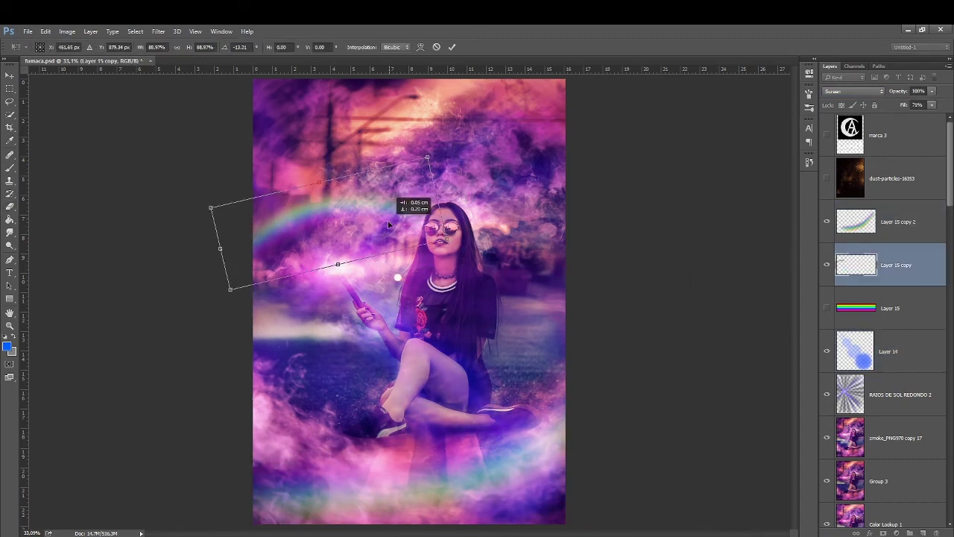
pyautogui.press('Return')
# Step: Duplicate the arc, flip it horizontally, and place it near the smoke stick
pyautogui.hotkey('ctrl', 'j')
pyautogui.hotkey('ctrl', 't')
pyautogui.rightClick(366, 296)
pyautogui.click(406, 318)
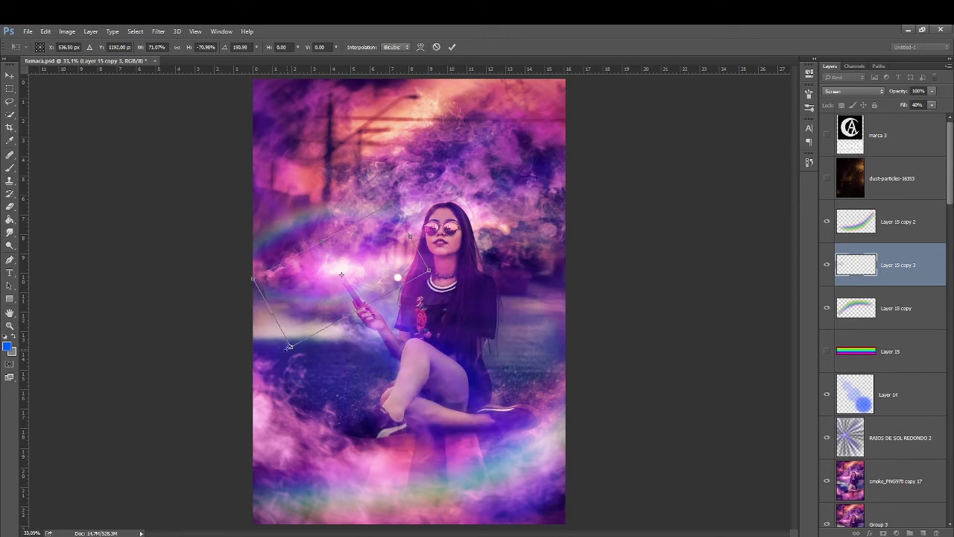
pyautogui.moveTo(352, 283); pyautogui.dragTo(361, 302)
pyautogui.press('Return')
# Step: Adjust the flipped arc's Fill and make another arc copy
pyautogui.press('e')
pyautogui.moveTo(931, 105); pyautogui.dragTo(940, 119)
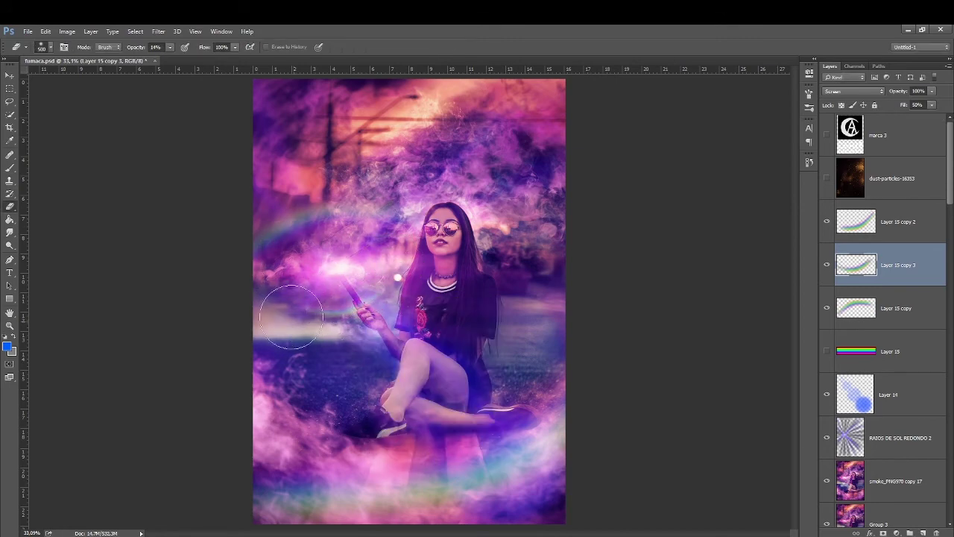
pyautogui.hotkey('ctrl', 'j')
pyautogui.hotkey('ctrl', 't')
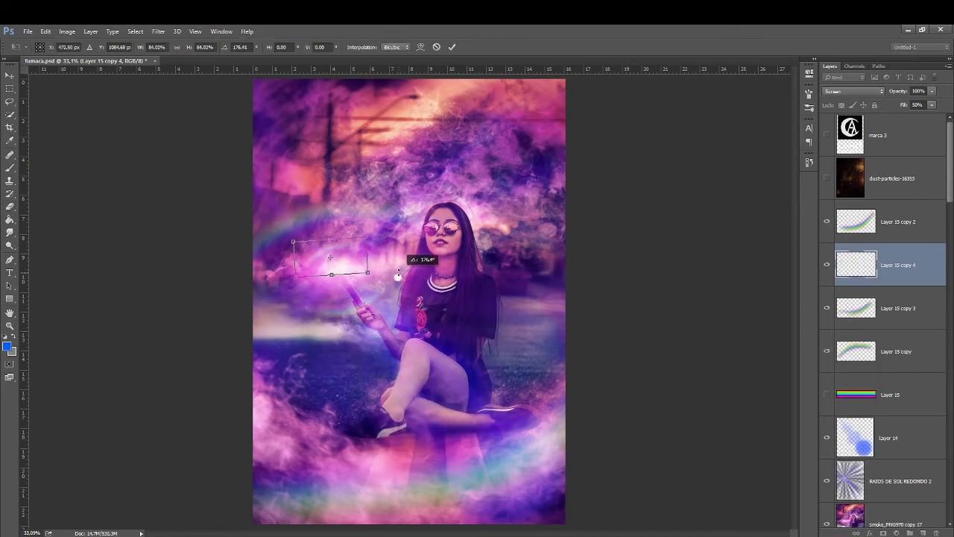
pyautogui.press('Return')
# Step: Duplicate the arc again and move the newest copy to the top-left
pyautogui.hotkey('ctrl', 'j')
pyautogui.hotkey('ctrl', 't')
pyautogui.moveTo(515, 76); pyautogui.dragTo(570, 205)
pyautogui.press('Return')
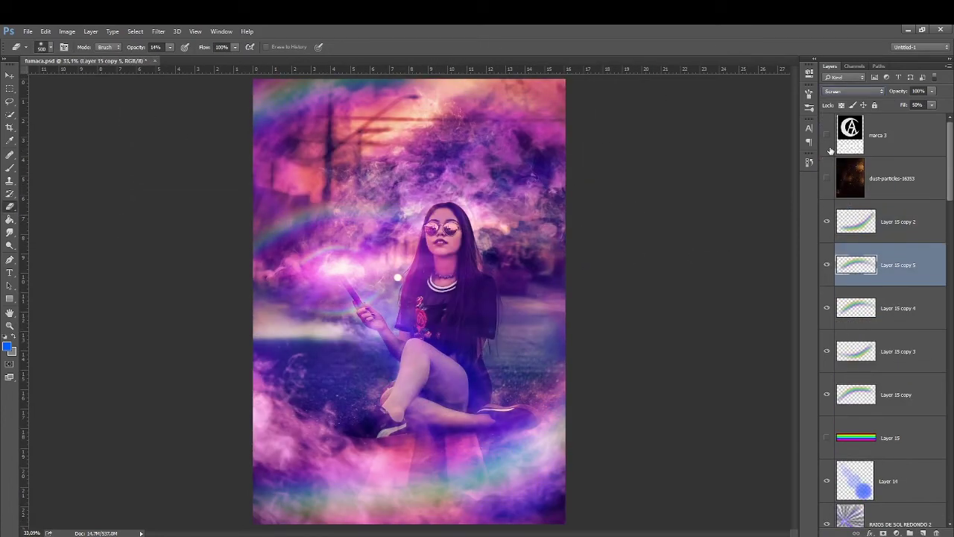
# Step: Group all rainbow copies and add a layer mask to the group
pyautogui.click(858, 221)
pyautogui.keyDown('shift'); pyautogui.click(869, 399); pyautogui.keyUp('shift')
pyautogui.hotkey('ctrl', 'g')
pyautogui.click(883, 532)
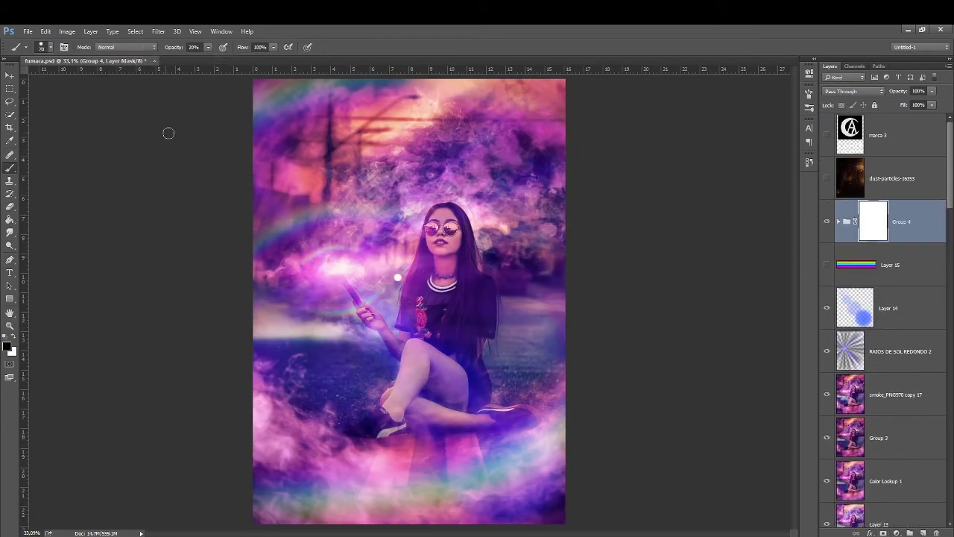
# Step: Paint on the Group 4 mask to fade the rainbows along the bottom edge
pyautogui.moveTo(313, 488); pyautogui.dragTo(555, 429)
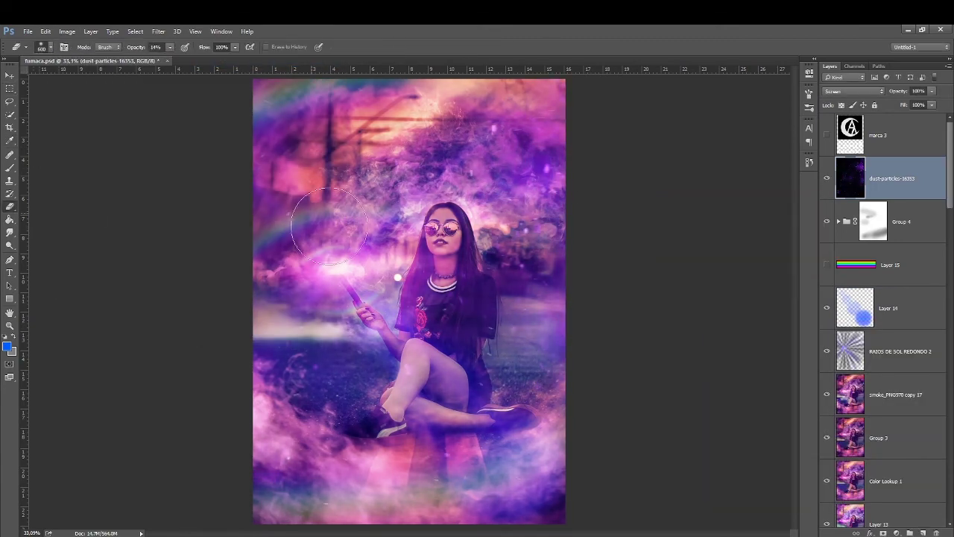
pyautogui.hotkey('ctrl', '-')
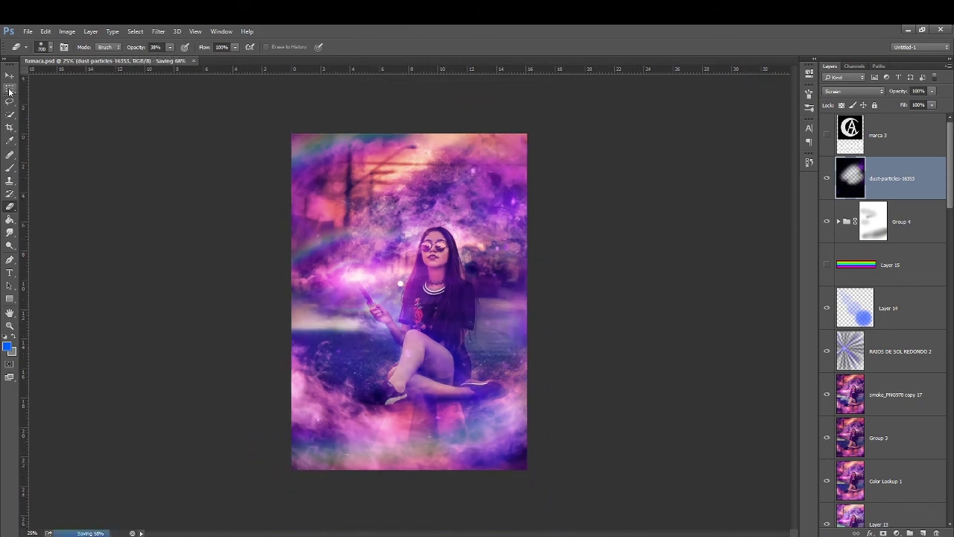
pyautogui.press('m')
# Step: Show the marca 3 logo and shrink it into the bottom-left corner
pyautogui.click(826, 135)
pyautogui.click(894, 144)
pyautogui.hotkey('ctrl', 't')
pyautogui.moveTo(447, 272); pyautogui.dragTo(321, 423)
pyautogui.moveTo(350, 381); pyautogui.dragTo(311, 436)
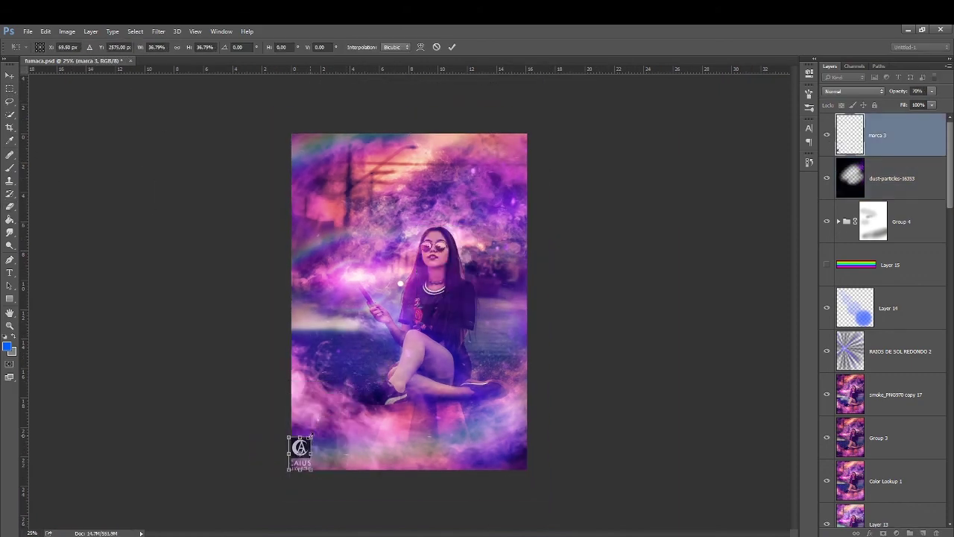
pyautogui.press('Return')
pyautogui.hotkey('ctrl', '+')
# Step: Merge the smoke layers down to Layer 13, duplicate them, and dodge bright areas
pyautogui.scroll(-3, 895, 330)
pyautogui.click(894, 330)
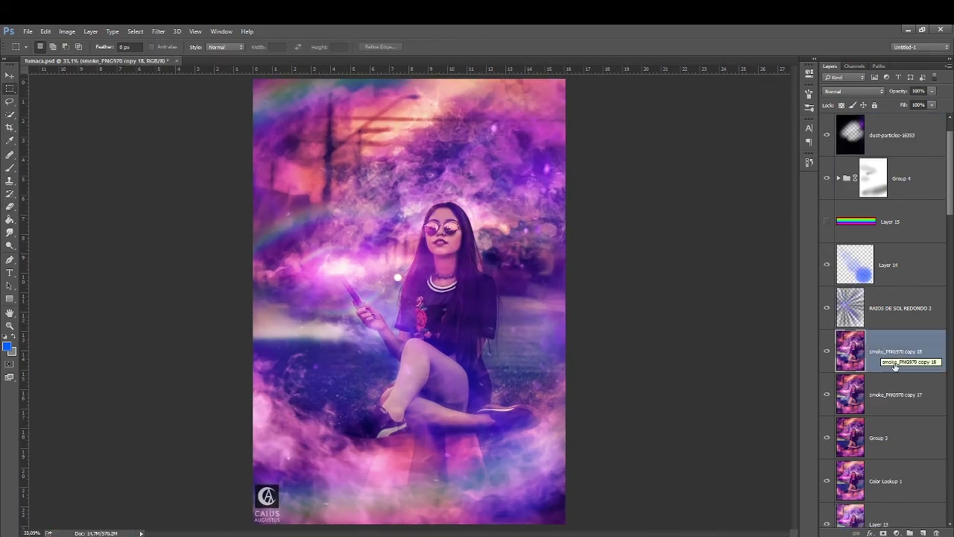
pyautogui.hotkey('ctrl', 'e')
pyautogui.press('o')
pyautogui.hotkey('ctrl', 'j')
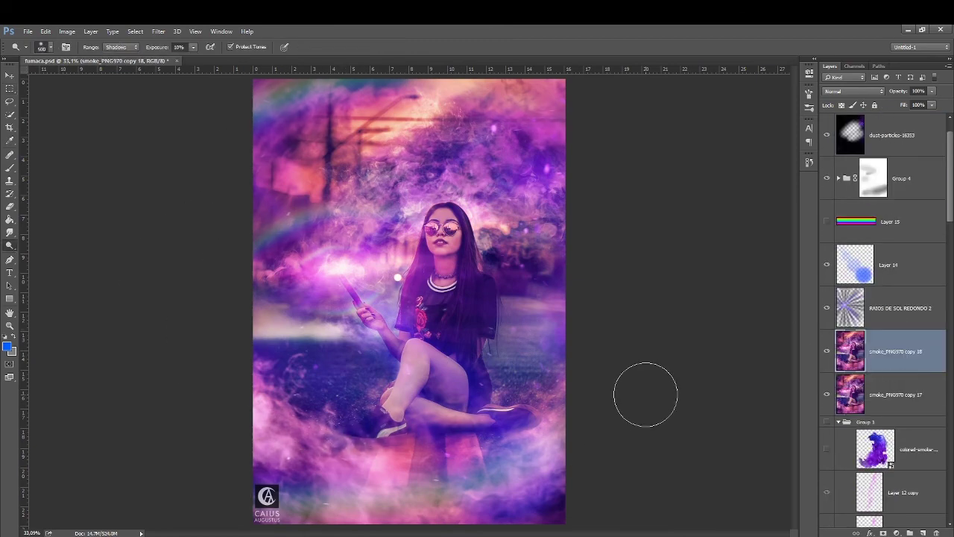
# Step: Merge the glow, rays and smoke copy layers, then save the composite
pyautogui.keyDown('shift'); pyautogui.click(880, 265); pyautogui.keyUp('shift')
pyautogui.hotkey('ctrl', 'e')
pyautogui.click(27, 31)
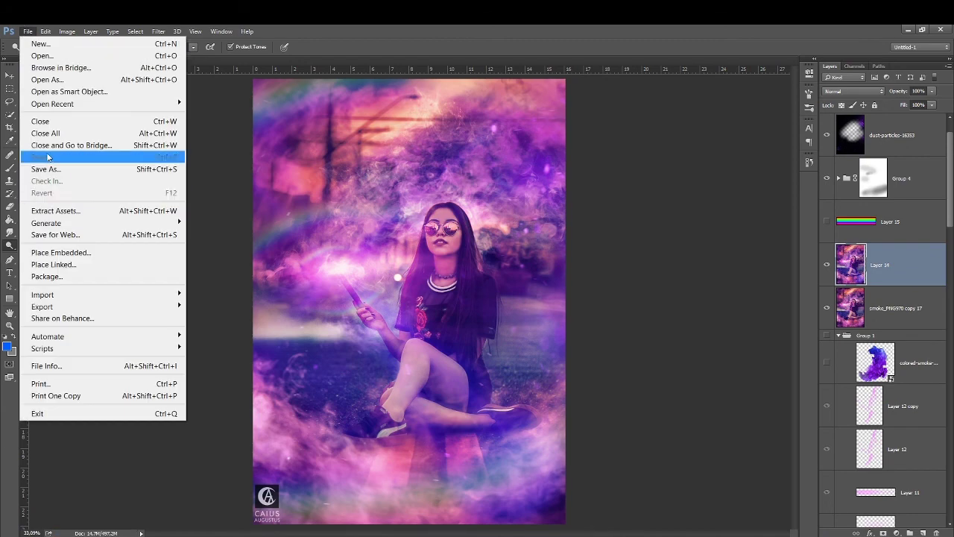
pyautogui.click(863, 182)
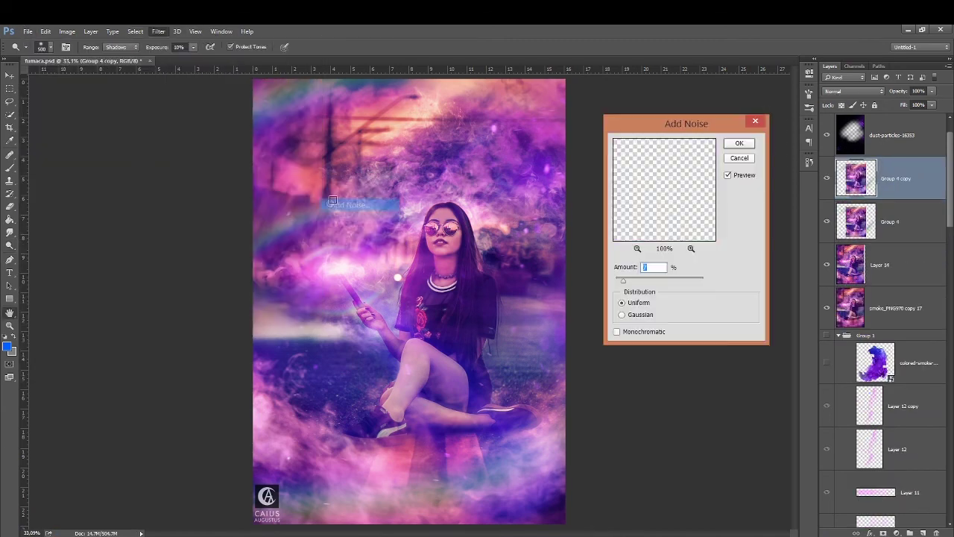